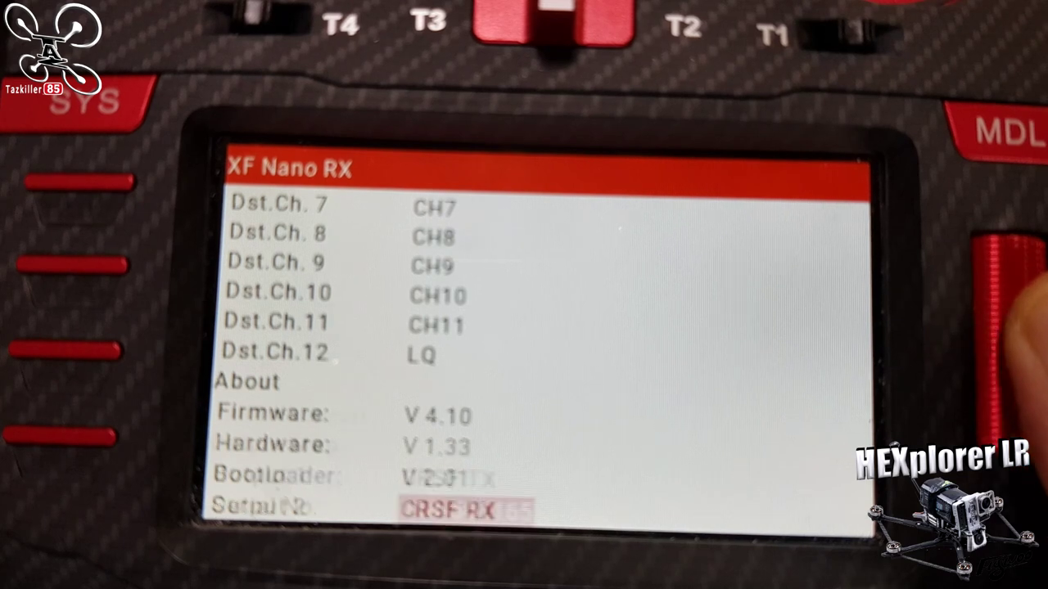
{"action": "scroll", "coordinate": [1007, 327], "scroll_direction": "up", "scroll_amount": 1}
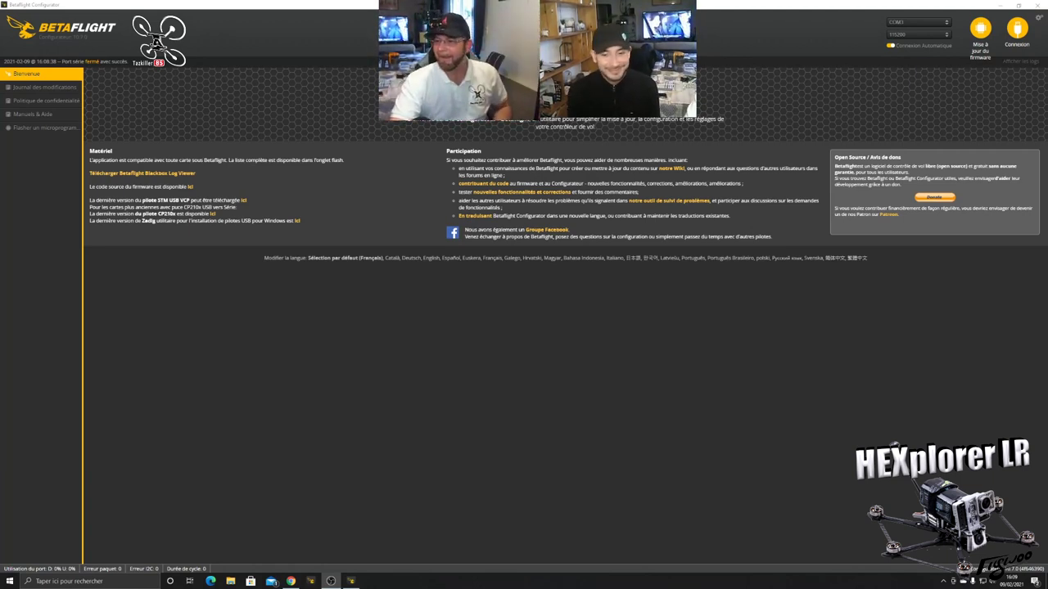
- Connect to the flight controller and calibrate its accelerometer
{"action": "left_click", "coordinate": [1016, 31]}
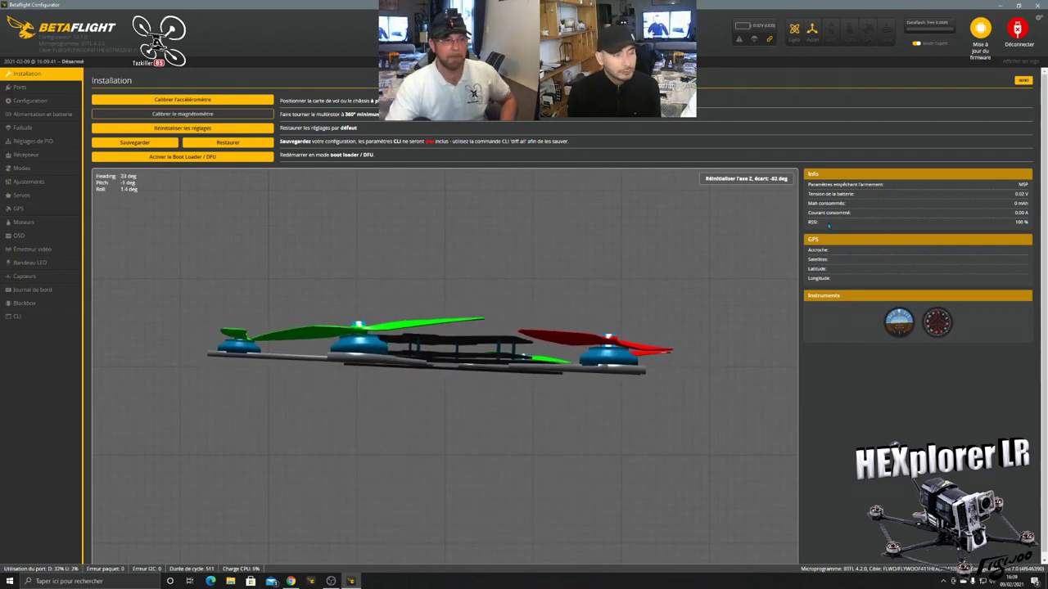
{"action": "left_click", "coordinate": [189, 99]}
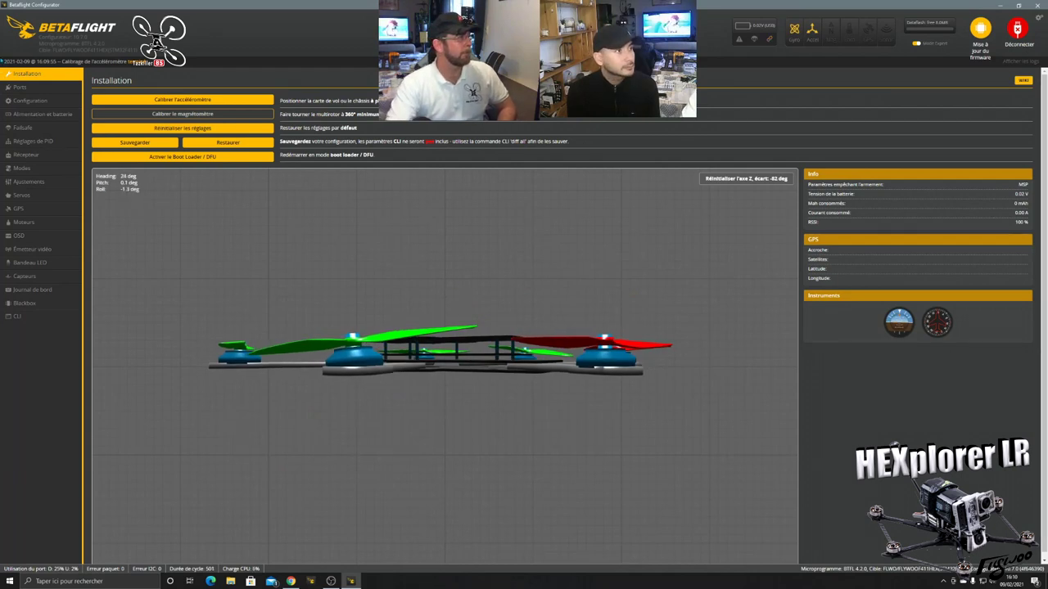
- Review the serial port assignments and set the model name to FLYWOO HEX in the configuration
{"action": "left_click", "coordinate": [48, 88]}
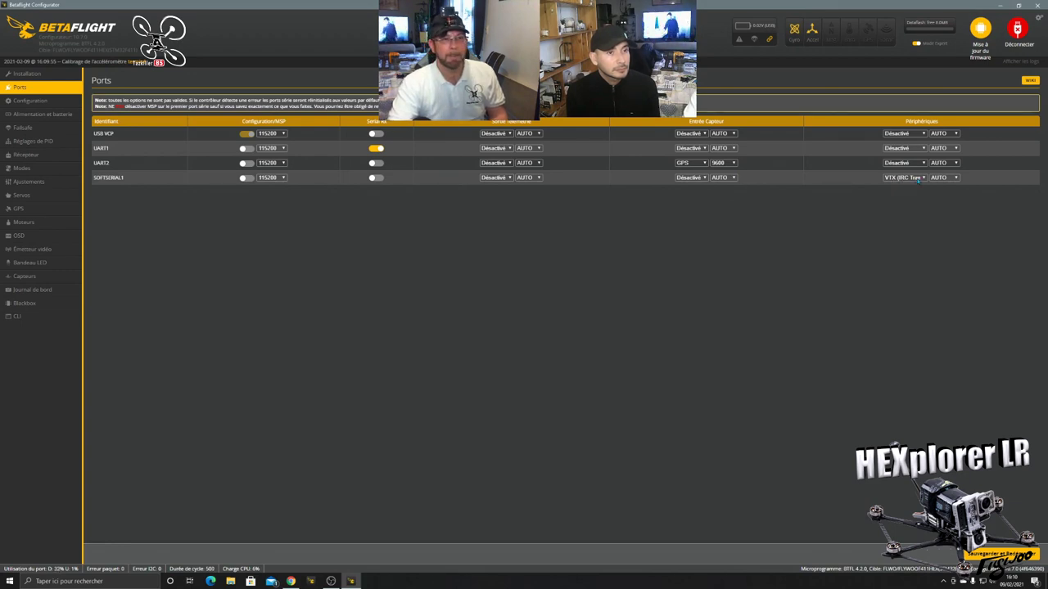
{"action": "left_click", "coordinate": [50, 101]}
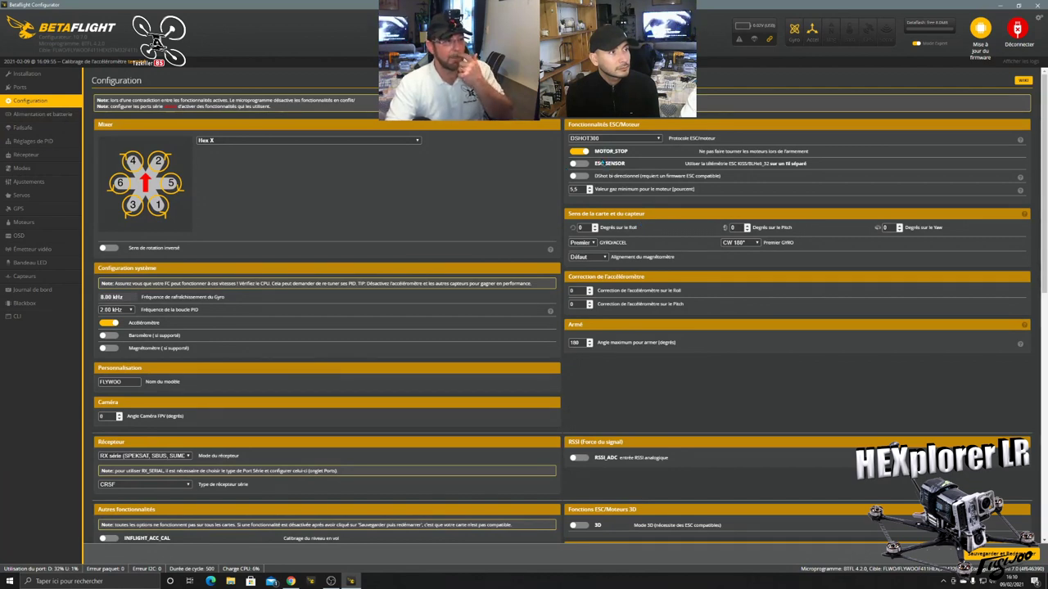
{"action": "double_click", "coordinate": [573, 189]}
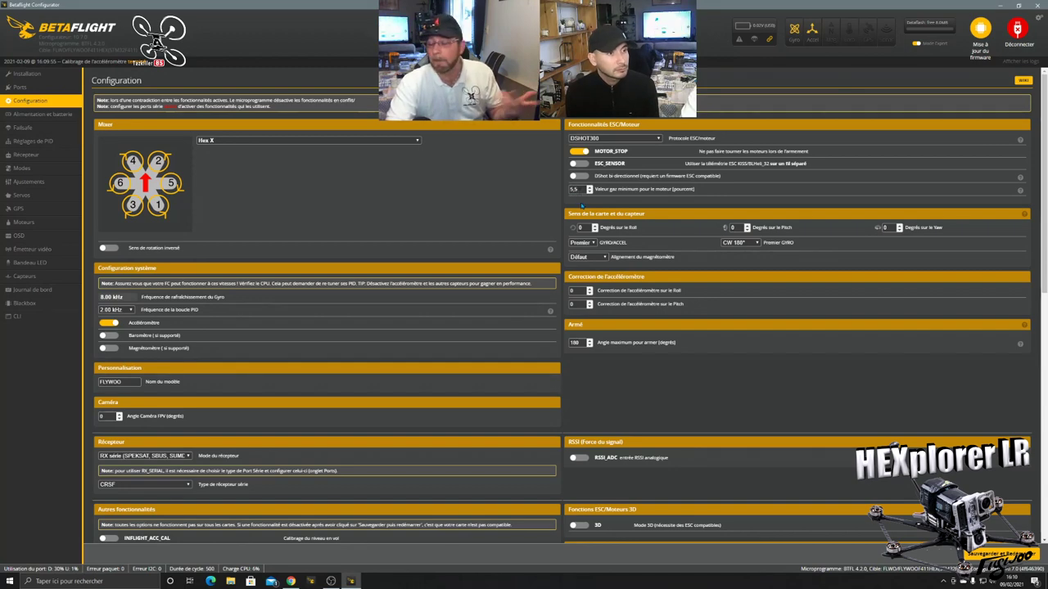
{"action": "scroll", "coordinate": [228, 241], "scroll_direction": "down", "scroll_amount": 1}
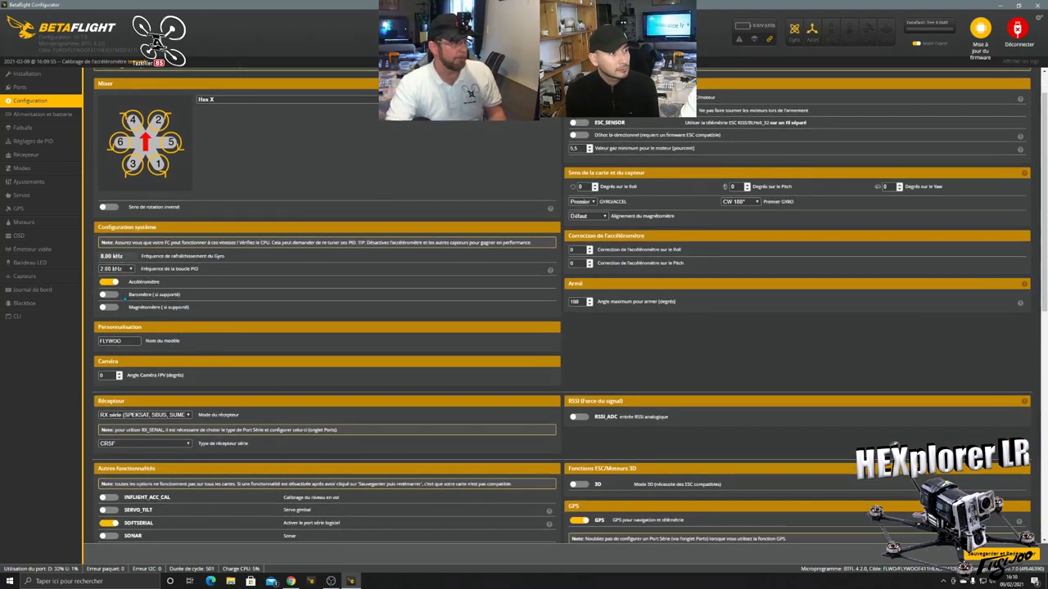
{"action": "scroll", "coordinate": [125, 300], "scroll_direction": "down", "scroll_amount": 3}
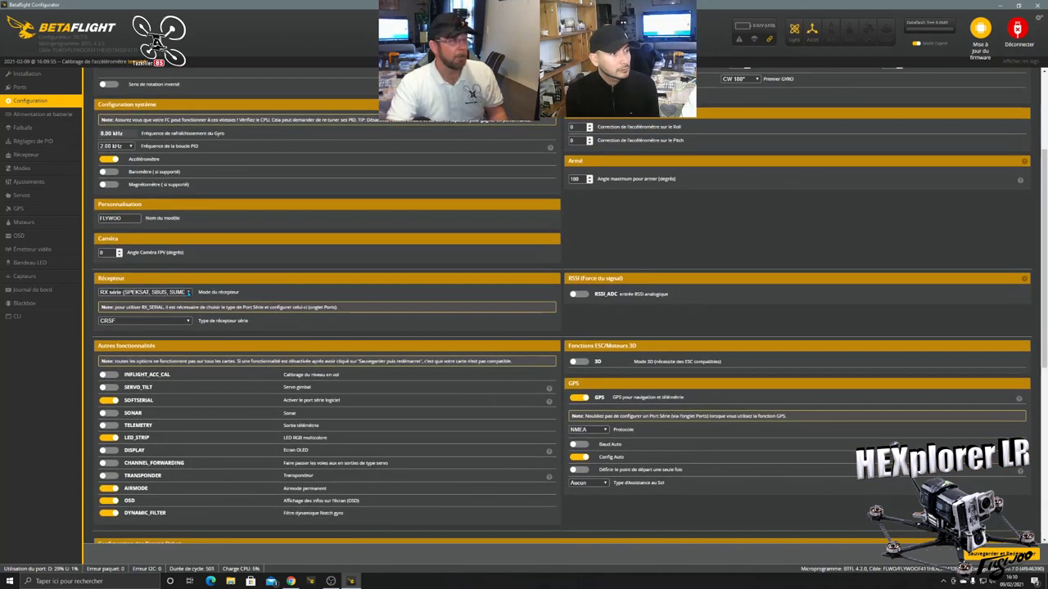
{"action": "scroll", "coordinate": [189, 292], "scroll_direction": "up", "scroll_amount": 1}
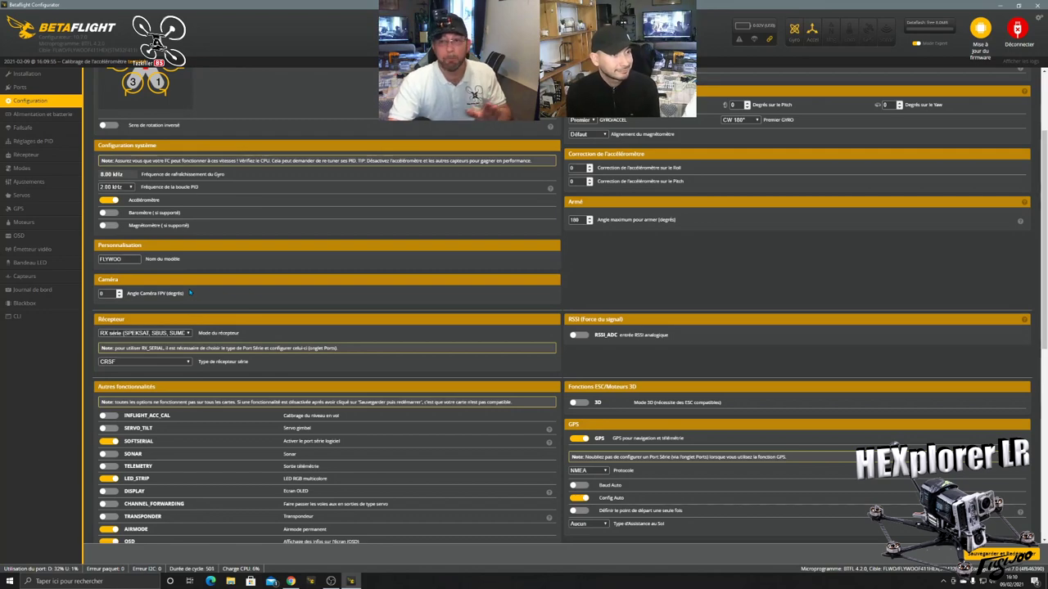
{"action": "scroll", "coordinate": [194, 292], "scroll_direction": "down", "scroll_amount": 1}
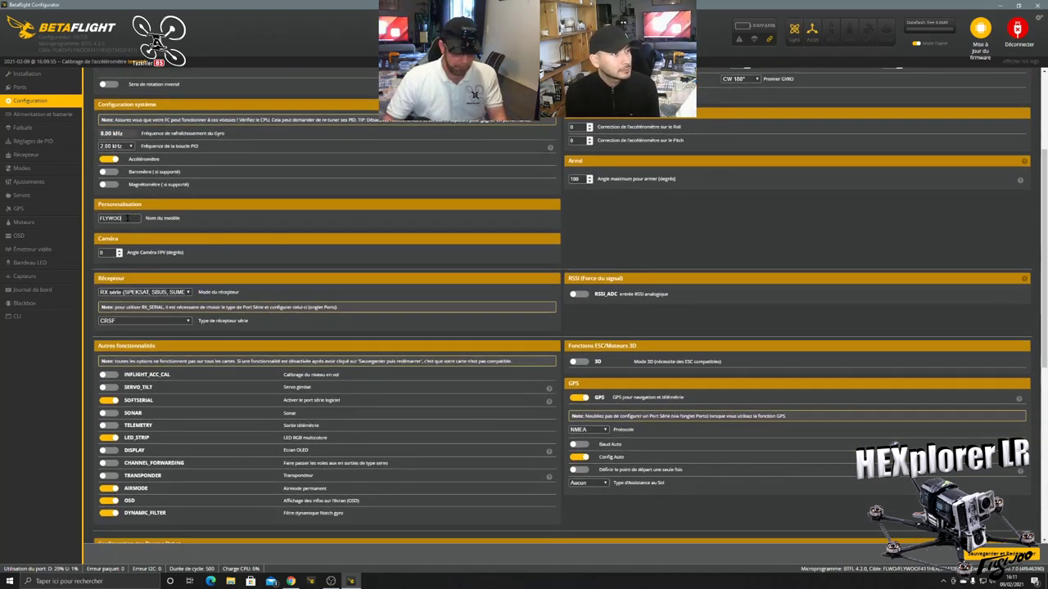
{"action": "type", "text": "I X"}
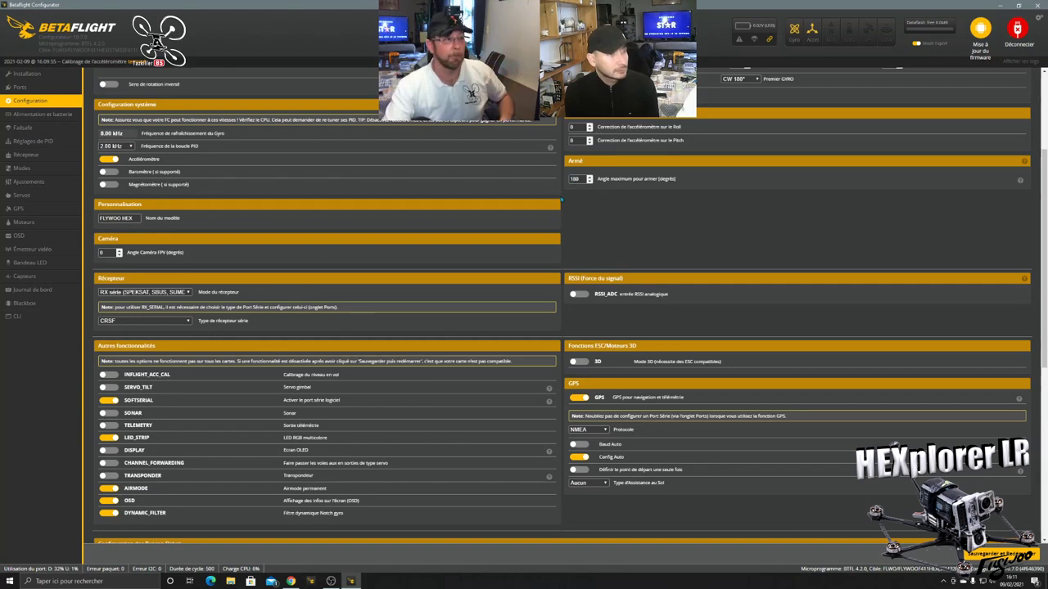
- Disable the USB beeper alert in the configuration, and save the settings with a reboot
{"action": "scroll", "coordinate": [266, 428], "scroll_direction": "down", "scroll_amount": 1}
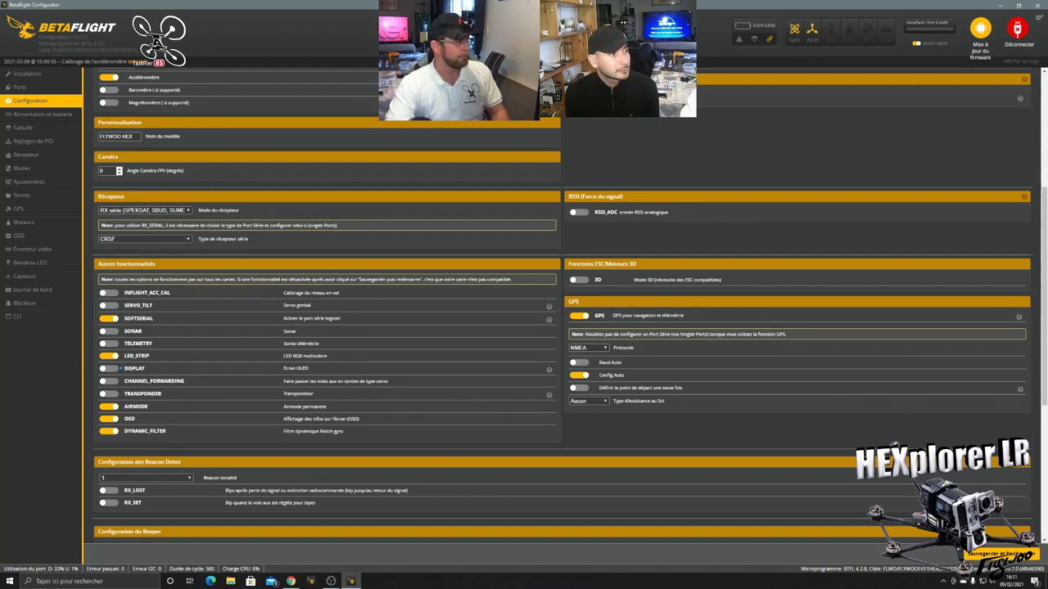
{"action": "scroll", "coordinate": [155, 245], "scroll_direction": "down", "scroll_amount": 1}
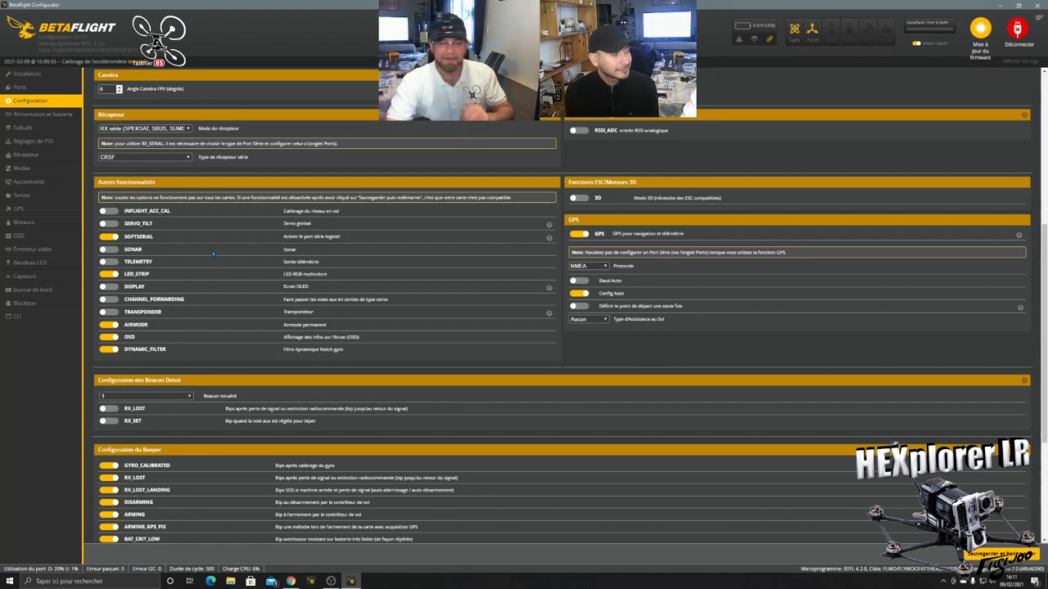
{"action": "scroll", "coordinate": [192, 244], "scroll_direction": "down", "scroll_amount": 1}
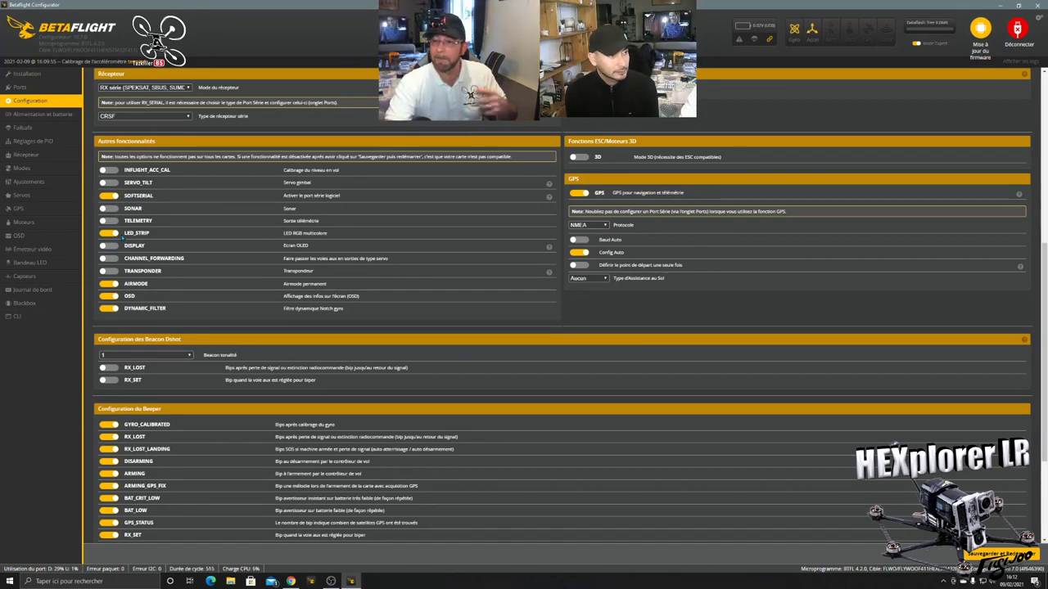
{"action": "scroll", "coordinate": [131, 270], "scroll_direction": "down", "scroll_amount": 1}
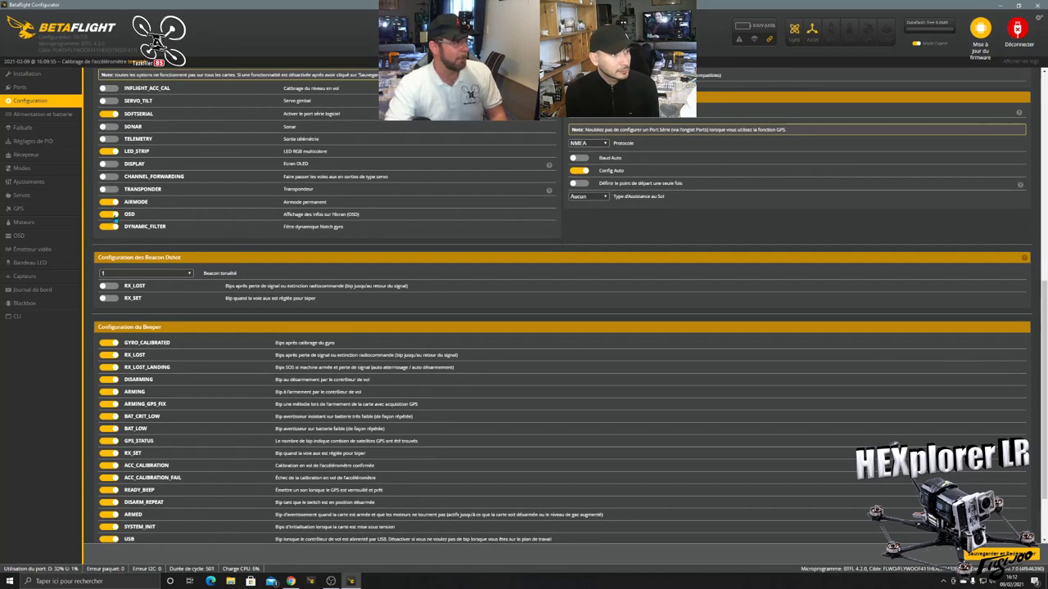
{"action": "scroll", "coordinate": [114, 234], "scroll_direction": "down", "scroll_amount": 1}
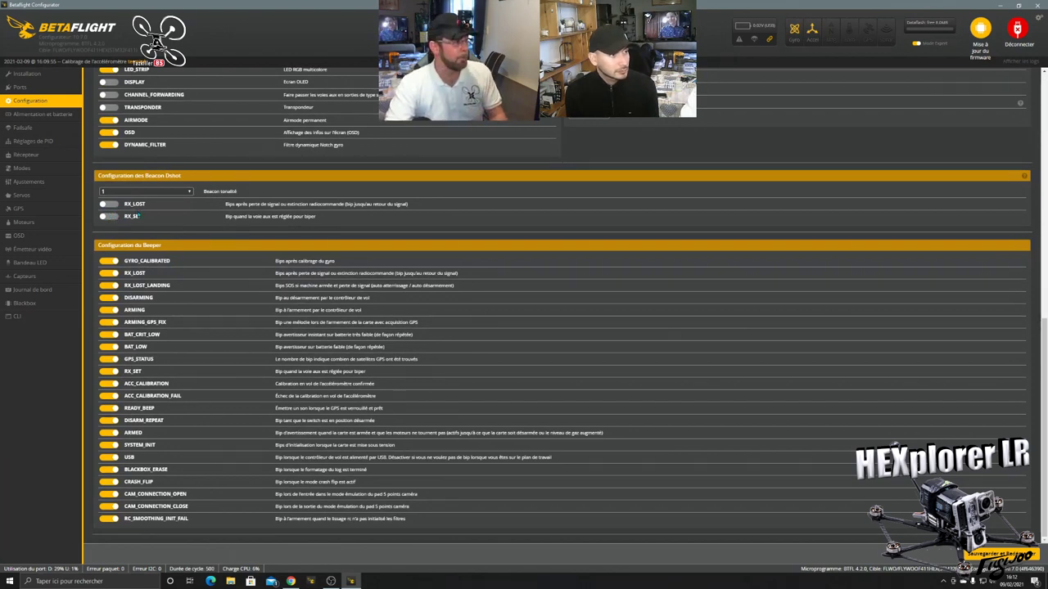
{"action": "left_click", "coordinate": [110, 457]}
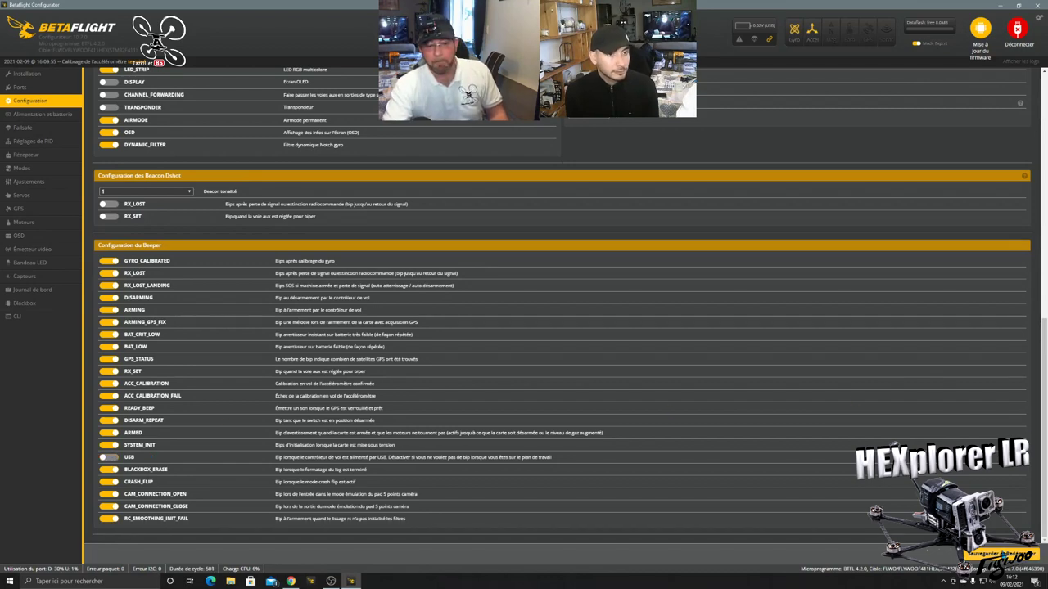
{"action": "left_click", "coordinate": [1005, 555]}
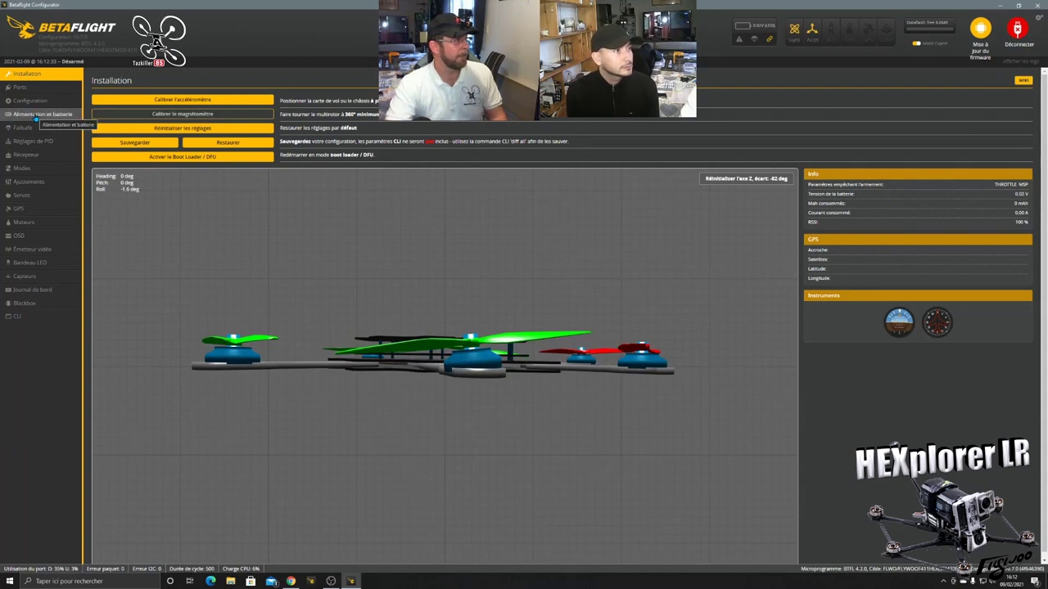
- Check the battery voltage settings on the power and battery page and save them
{"action": "left_click", "coordinate": [36, 116]}
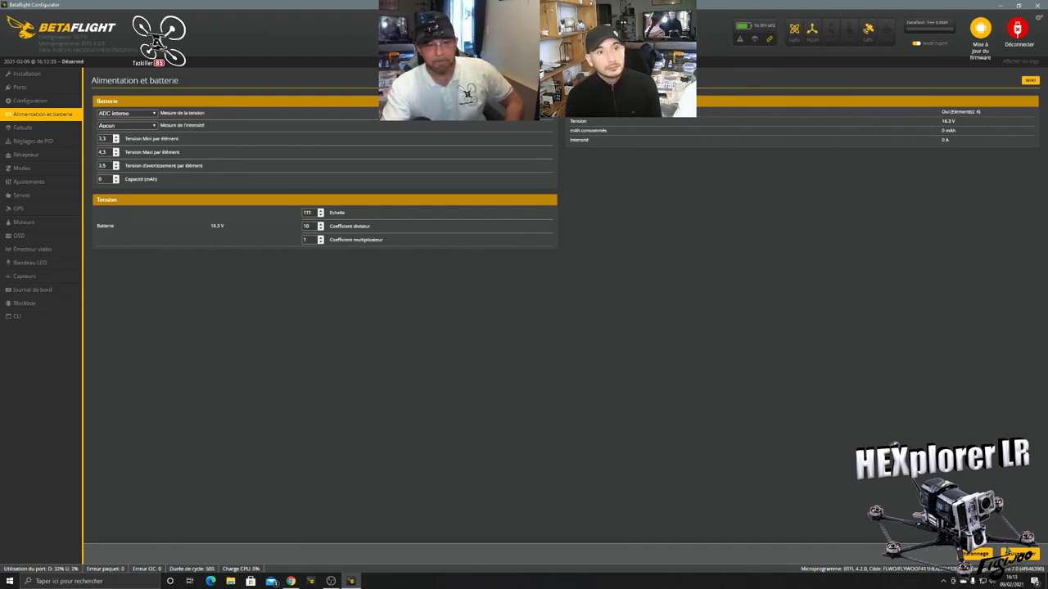
{"action": "left_click", "coordinate": [1013, 554]}
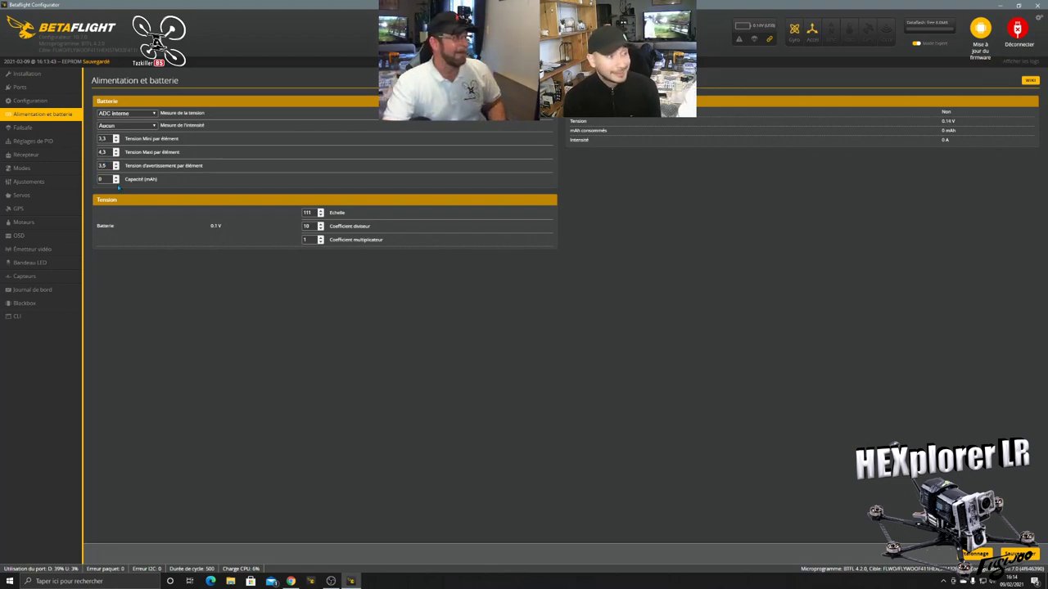
- Switch arming without a GPS fix off and back on in the failsafe GPS rescue settings
{"action": "left_click", "coordinate": [29, 130]}
{"action": "scroll", "coordinate": [643, 356], "scroll_direction": "down", "scroll_amount": 1}
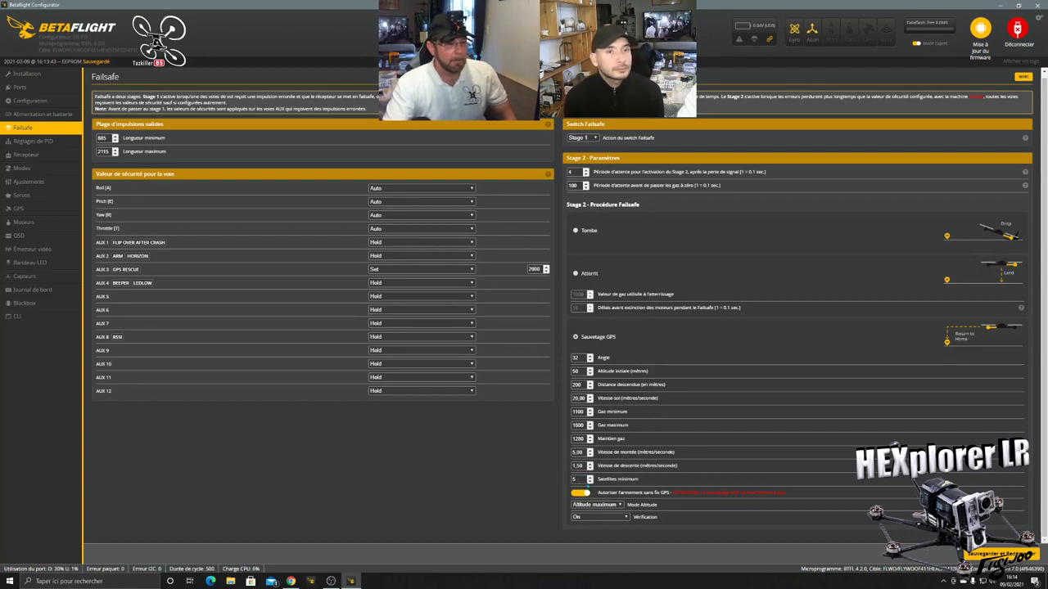
{"action": "left_click", "coordinate": [580, 494]}
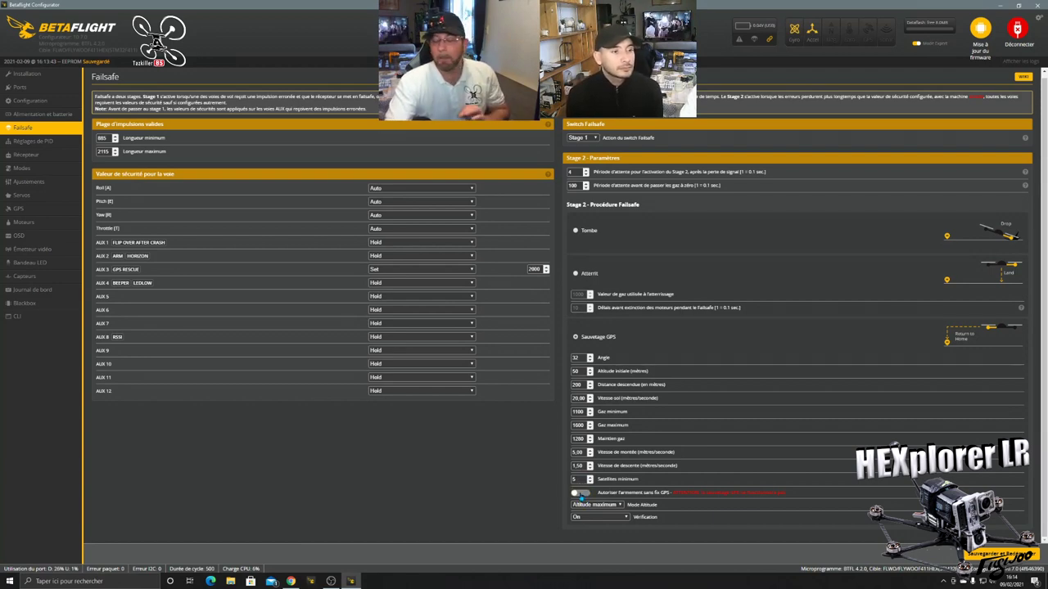
{"action": "left_click", "coordinate": [580, 493]}
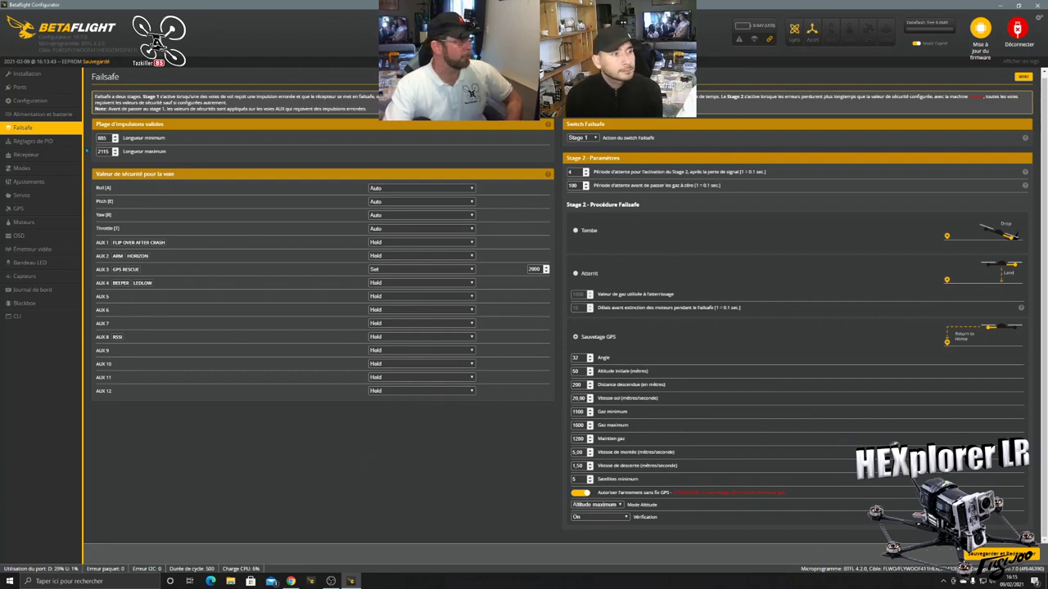
- Show the rate settings of the PID tuning and switch to rate profile 2
{"action": "left_click", "coordinate": [33, 141]}
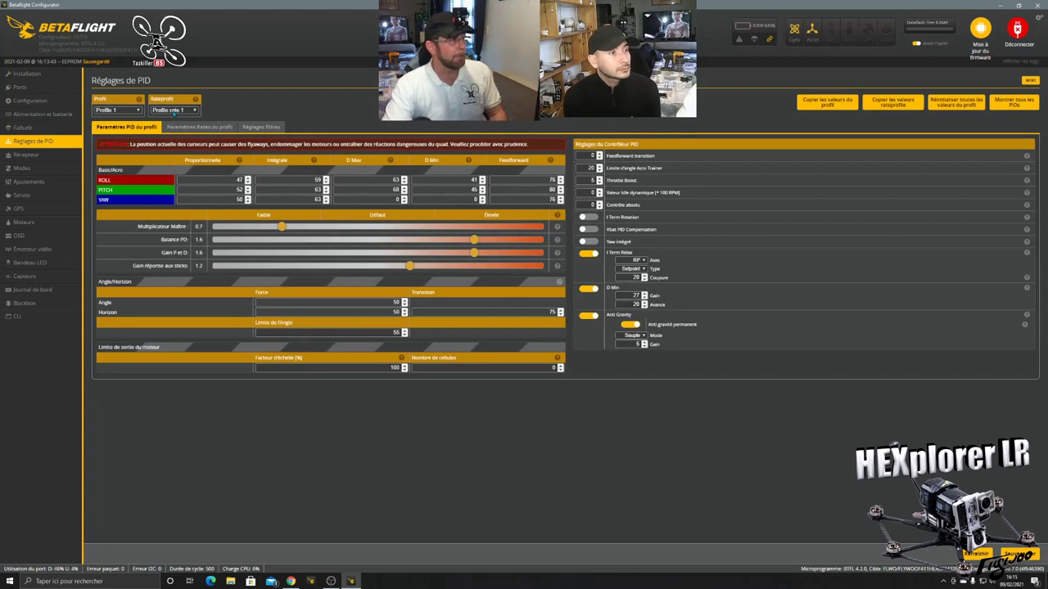
{"action": "left_click", "coordinate": [173, 109]}
{"action": "left_click", "coordinate": [173, 116]}
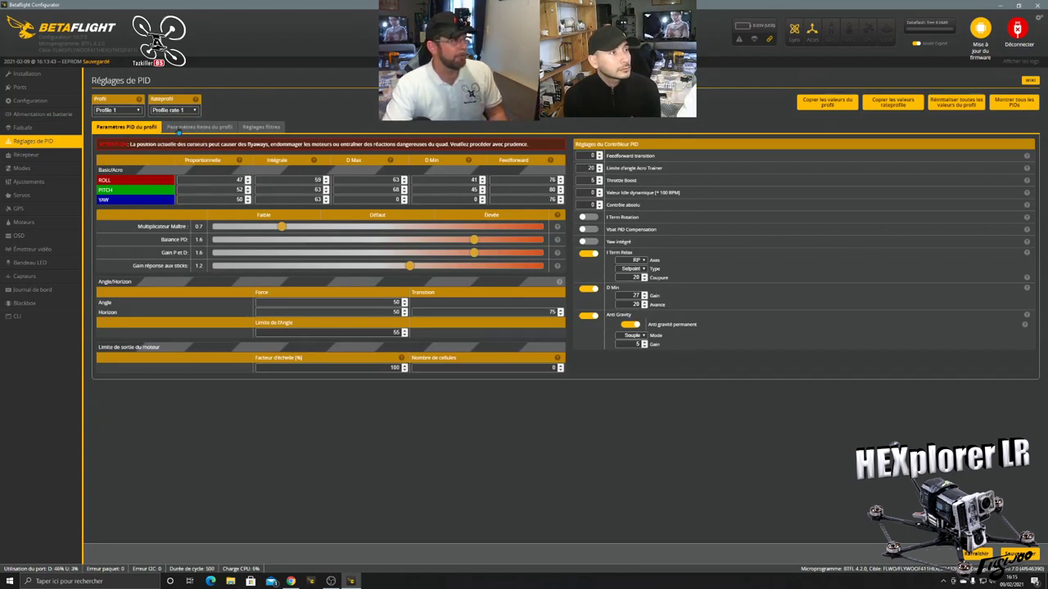
{"action": "left_click", "coordinate": [182, 128]}
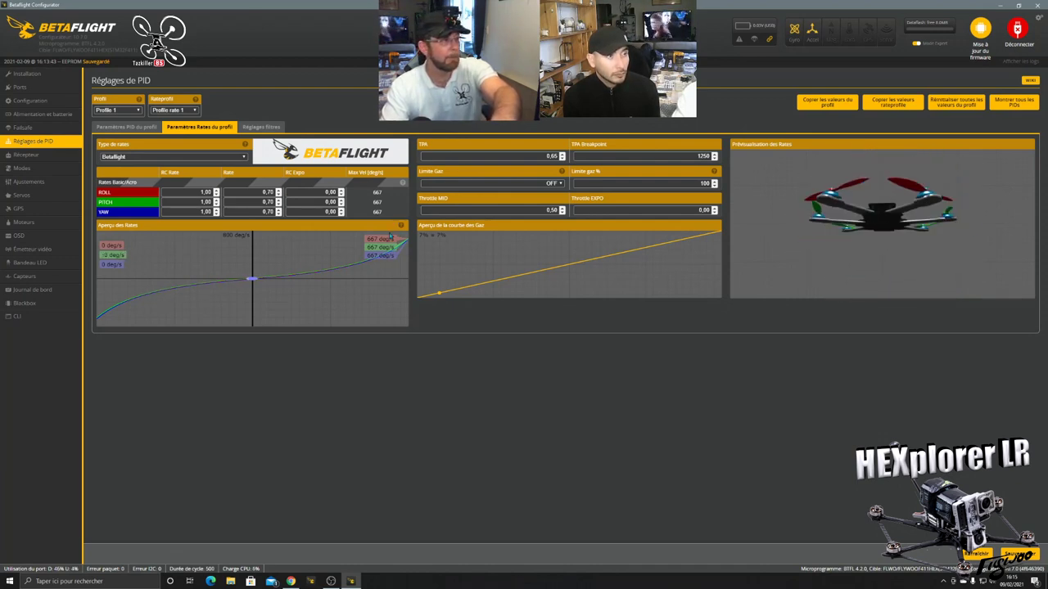
{"action": "left_click", "coordinate": [174, 110]}
{"action": "left_click", "coordinate": [168, 124]}
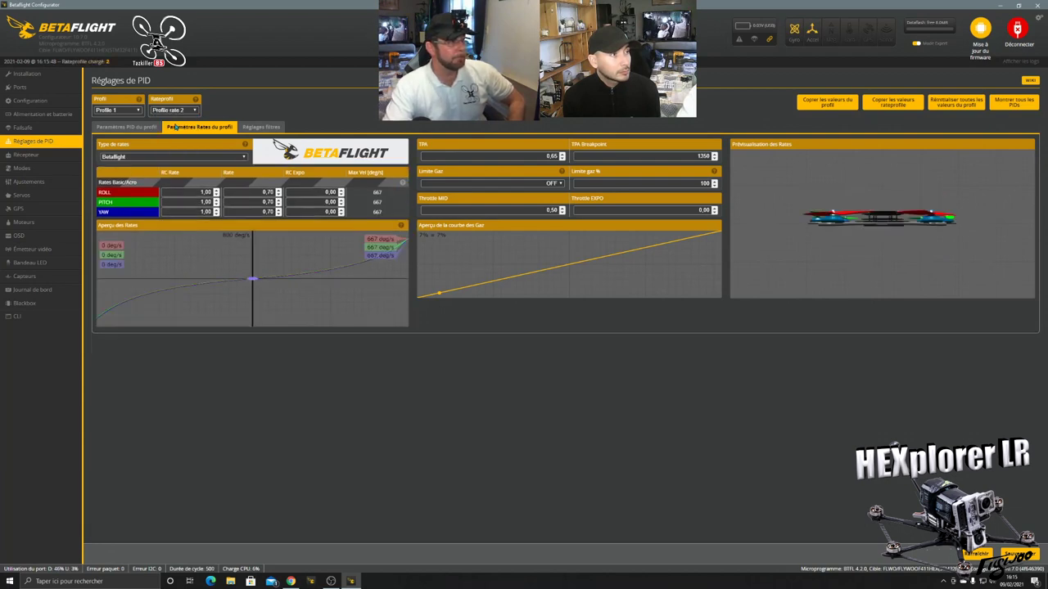
- Set the Rate value to 0.80 for roll, pitch and yaw in rate profile 2
{"action": "scroll", "coordinate": [279, 192], "scroll_direction": "up", "scroll_amount": 7}
{"action": "scroll", "coordinate": [279, 192], "scroll_direction": "up", "scroll_amount": 11}
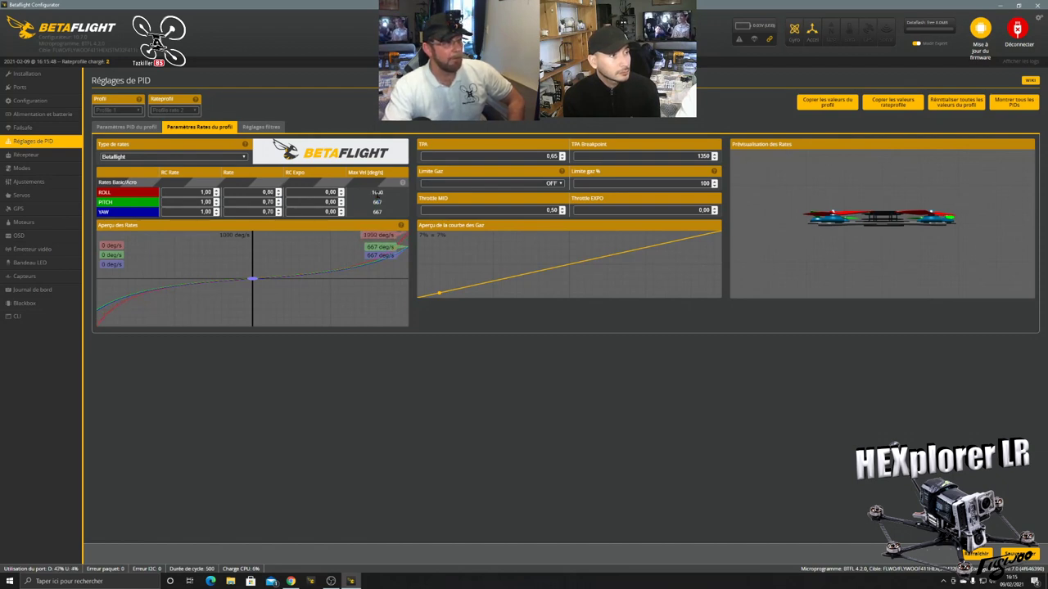
{"action": "scroll", "coordinate": [278, 203], "scroll_direction": "up", "scroll_amount": 2}
{"action": "scroll", "coordinate": [279, 203], "scroll_direction": "up", "scroll_amount": 9}
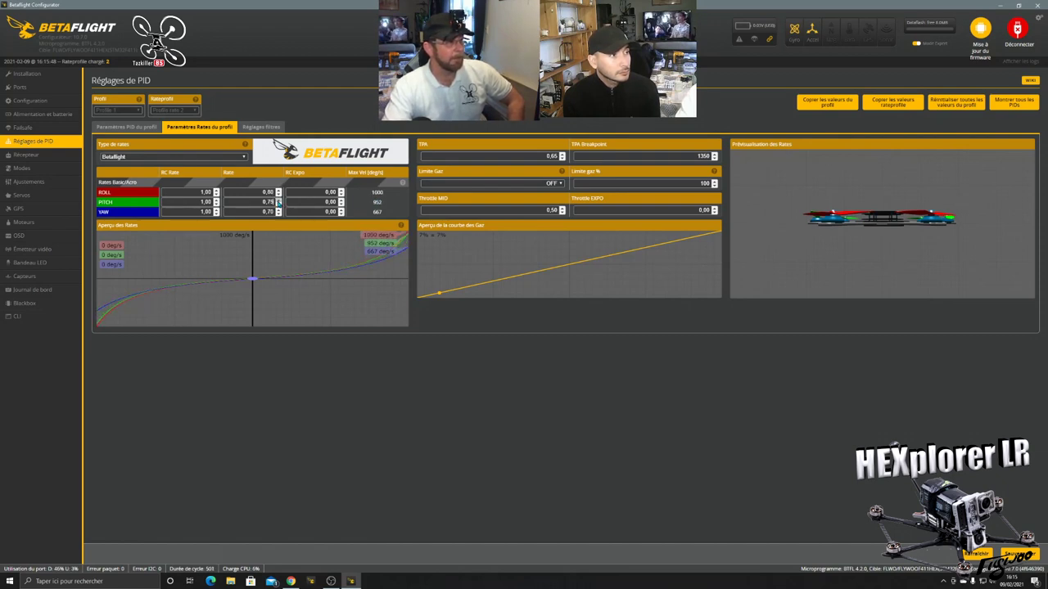
{"action": "scroll", "coordinate": [278, 204], "scroll_direction": "down", "scroll_amount": 1}
{"action": "scroll", "coordinate": [278, 211], "scroll_direction": "up", "scroll_amount": 11}
{"action": "scroll", "coordinate": [278, 212], "scroll_direction": "down", "scroll_amount": 1}
- Set RC Expo to 0.20 for roll, pitch and yaw, and save the rate profile
{"action": "scroll", "coordinate": [341, 192], "scroll_direction": "up", "scroll_amount": 3}
{"action": "scroll", "coordinate": [341, 192], "scroll_direction": "up", "scroll_amount": 8}
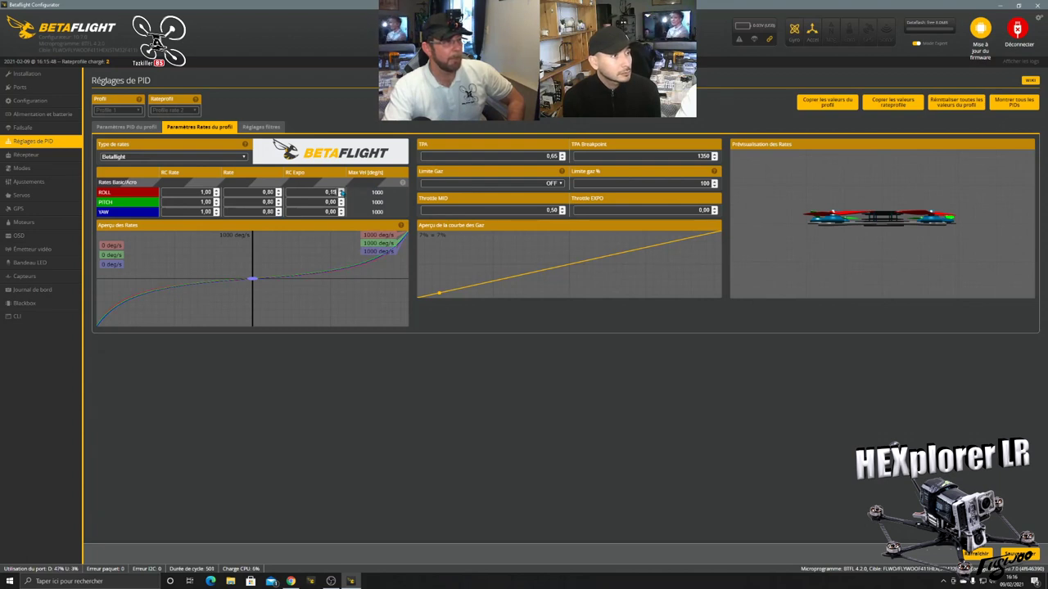
{"action": "scroll", "coordinate": [342, 202], "scroll_direction": "up", "scroll_amount": 3}
{"action": "scroll", "coordinate": [341, 202], "scroll_direction": "up", "scroll_amount": 5}
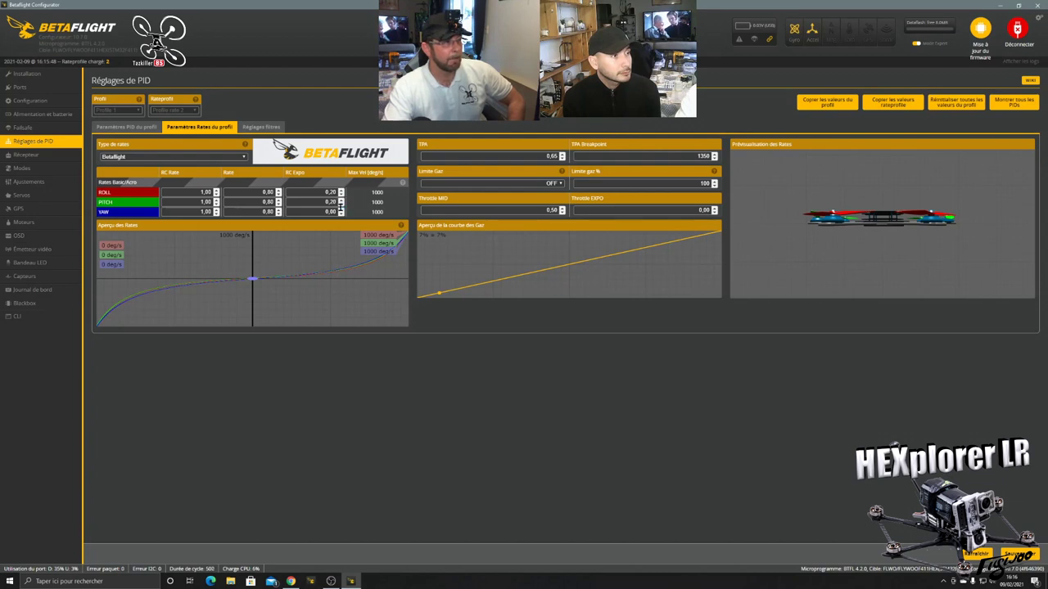
{"action": "scroll", "coordinate": [341, 212], "scroll_direction": "up", "scroll_amount": 19}
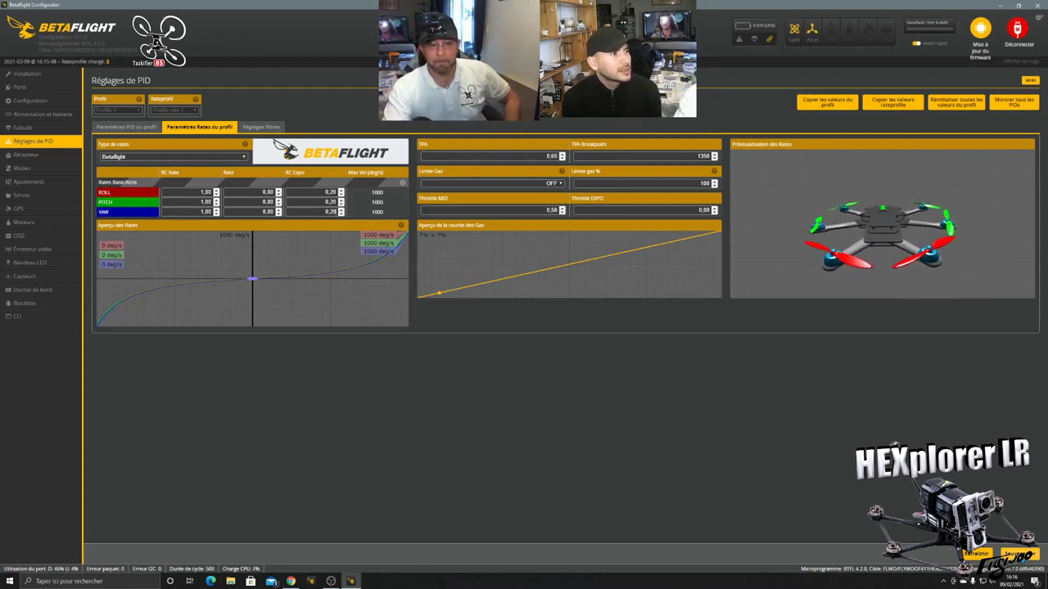
{"action": "left_click", "coordinate": [1019, 555]}
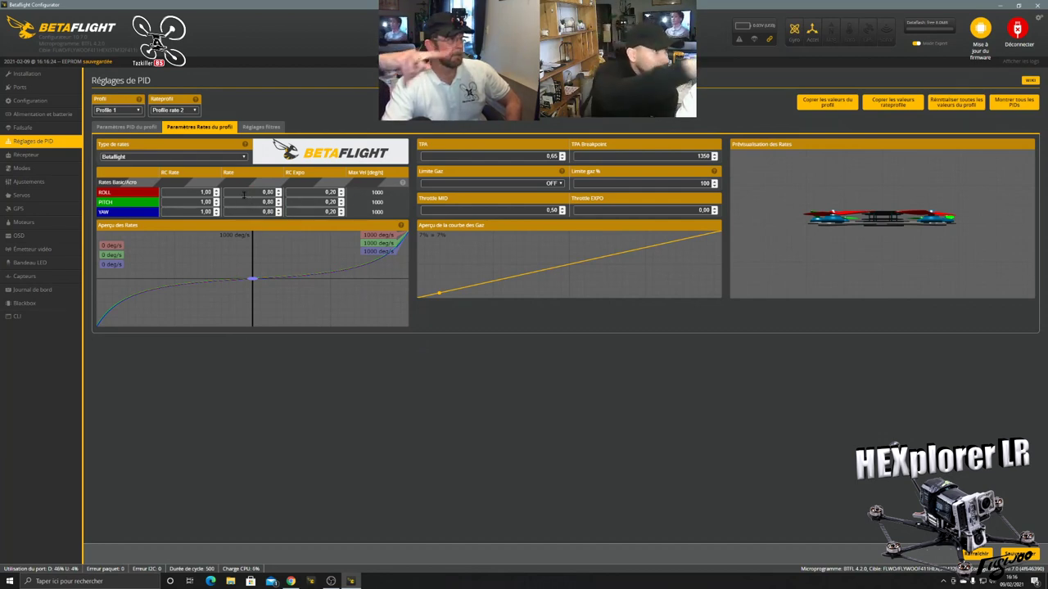
- Look through the available rate types and keep Betaflight selected
{"action": "left_click", "coordinate": [243, 157]}
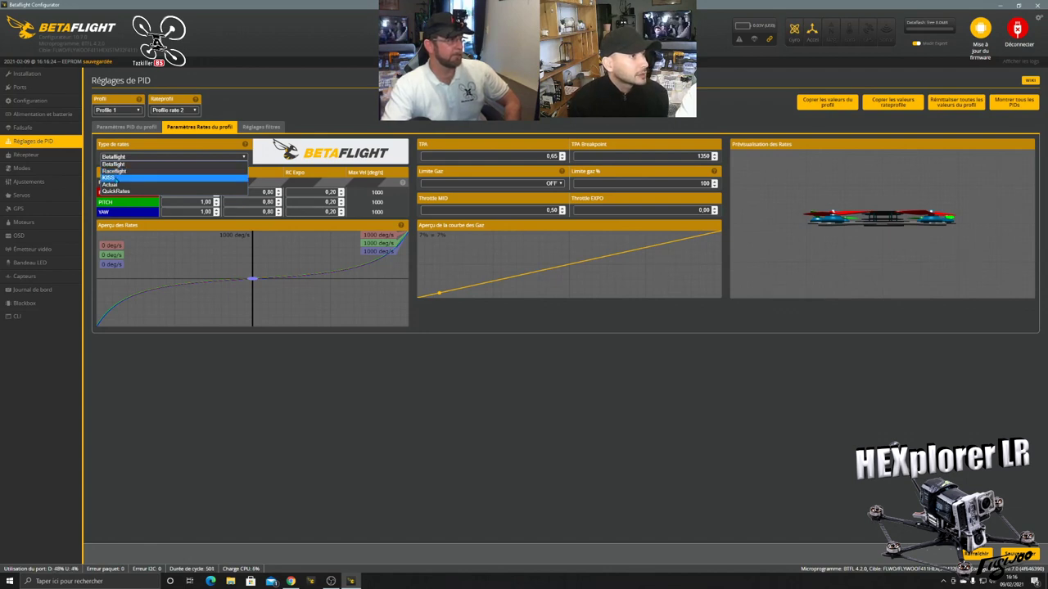
{"action": "left_click", "coordinate": [126, 160]}
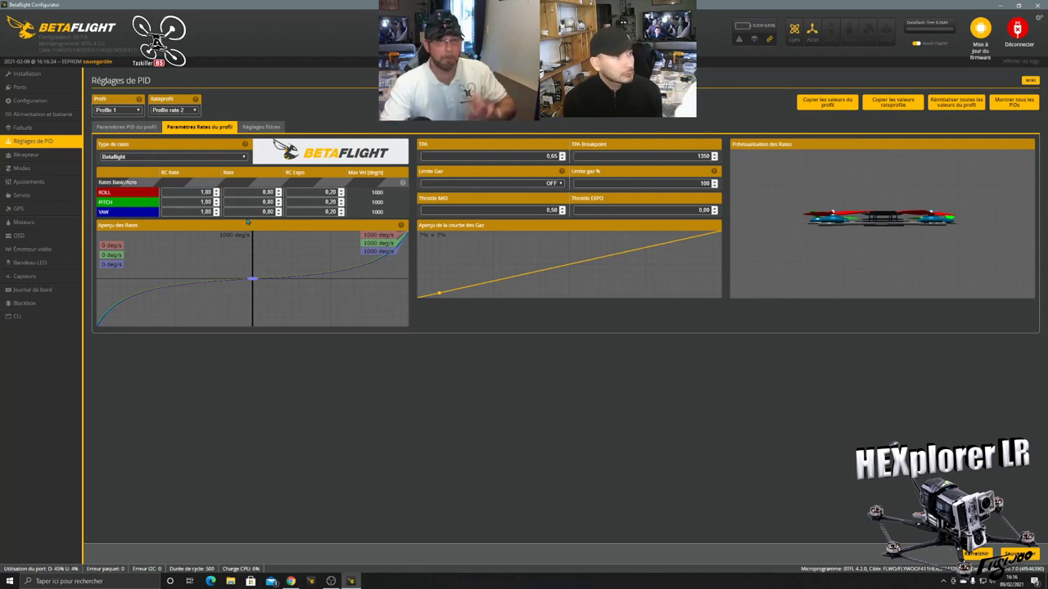
- Set the receiver's RSSI channel to AUX 7 and save the receiver settings
{"action": "left_click", "coordinate": [33, 155]}
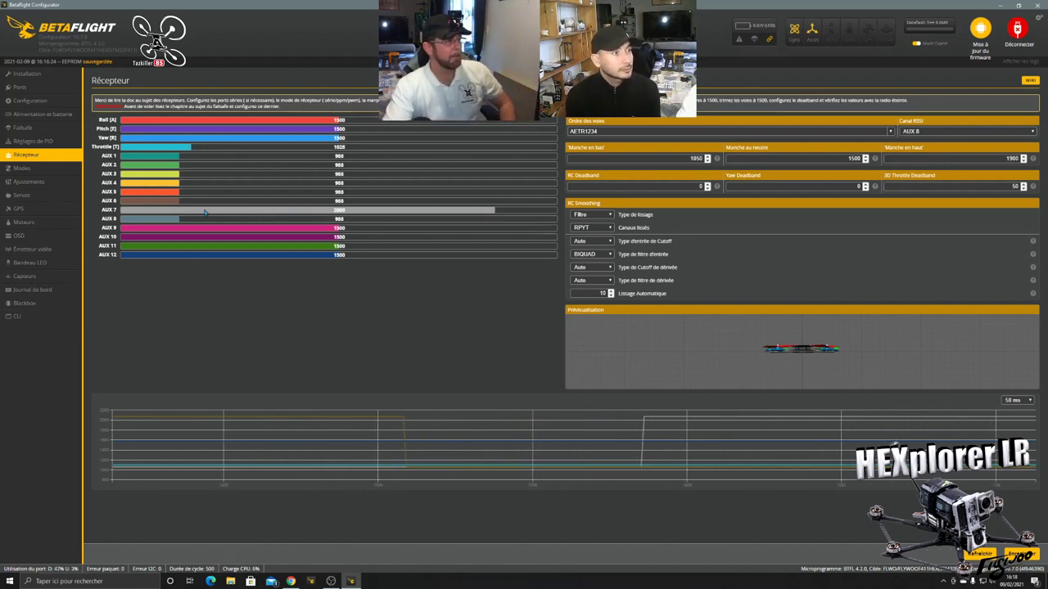
{"action": "left_click", "coordinate": [963, 131]}
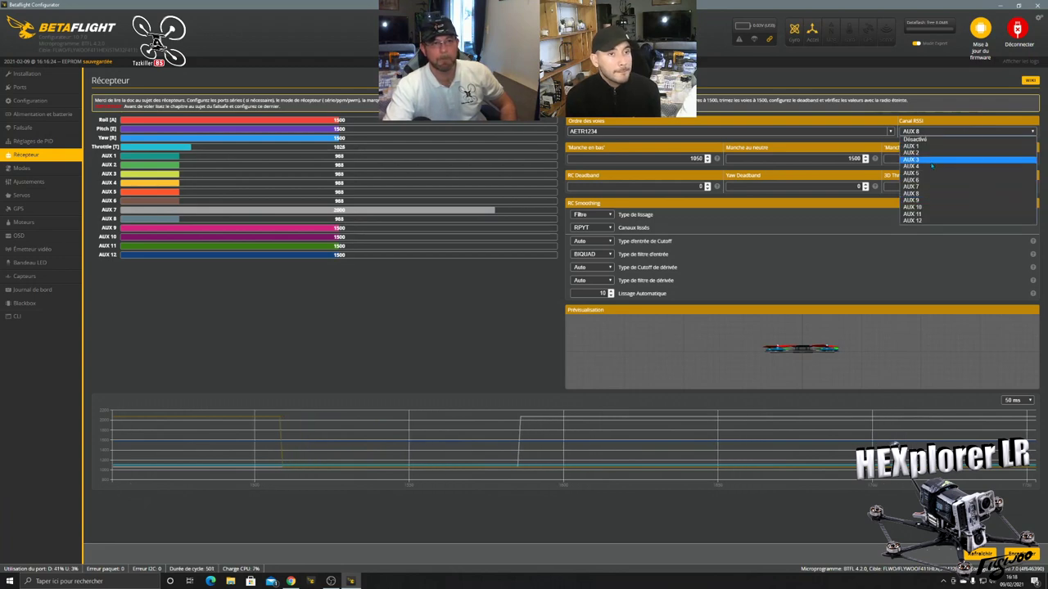
{"action": "left_click", "coordinate": [914, 189]}
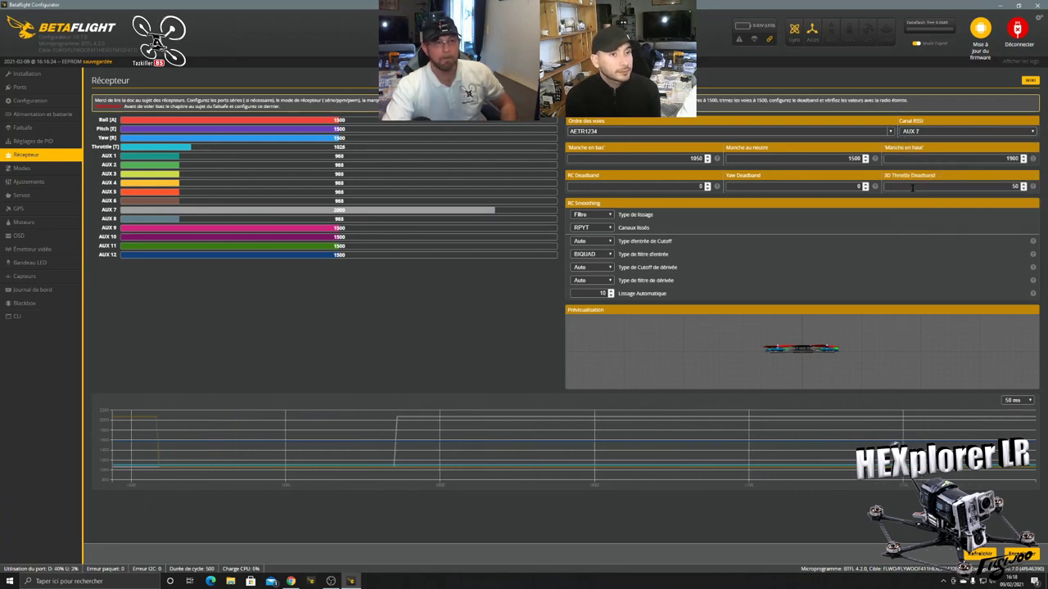
{"action": "left_click", "coordinate": [1019, 554]}
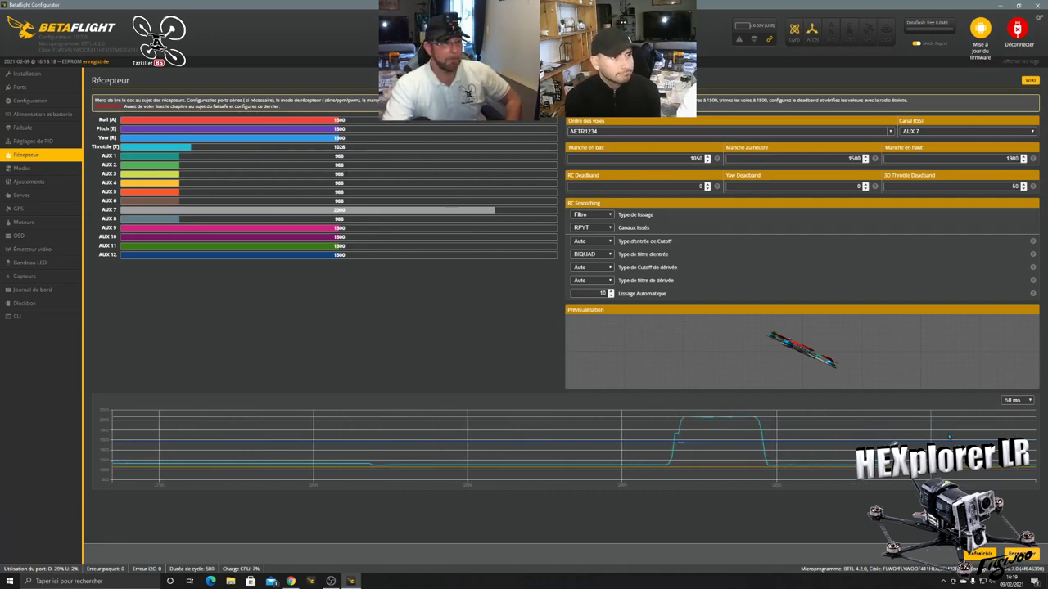
- Assign the ARM mode to AUX 1 with an activation range of 1925 to 2100
{"action": "left_click", "coordinate": [24, 168]}
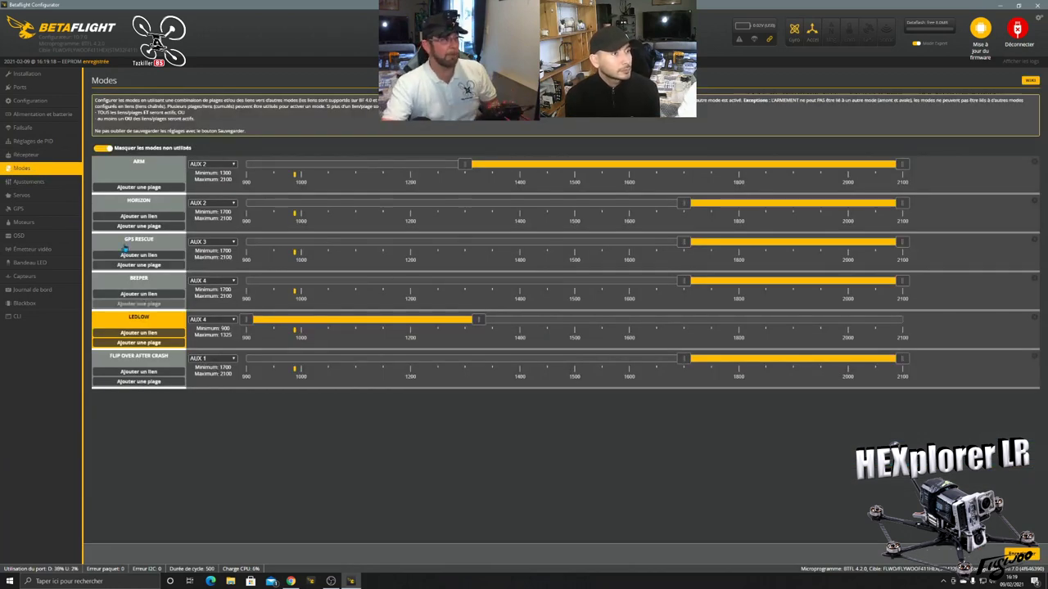
{"action": "left_click", "coordinate": [216, 164]}
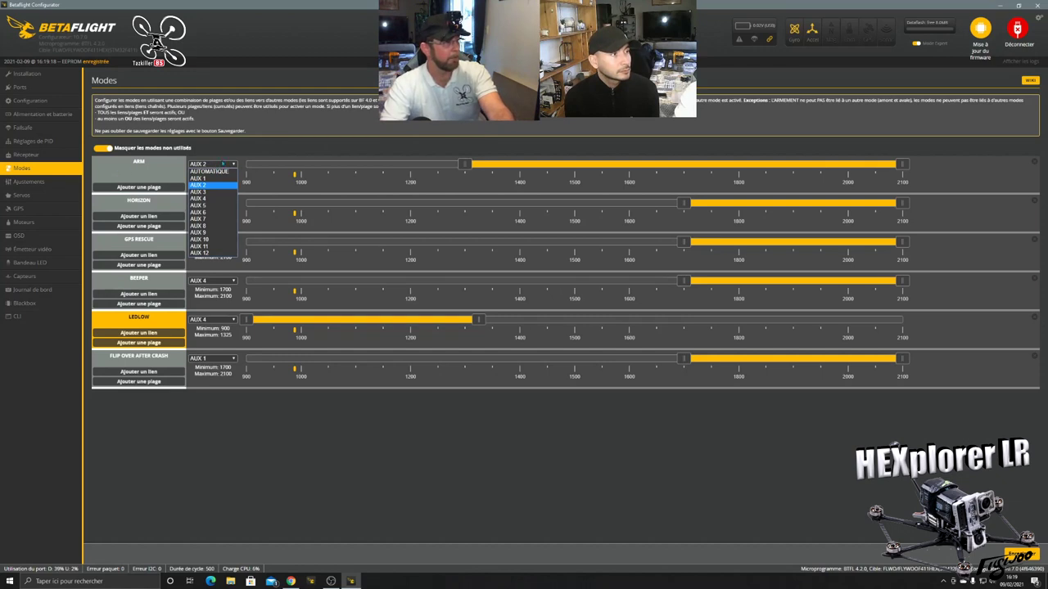
{"action": "left_click", "coordinate": [215, 172]}
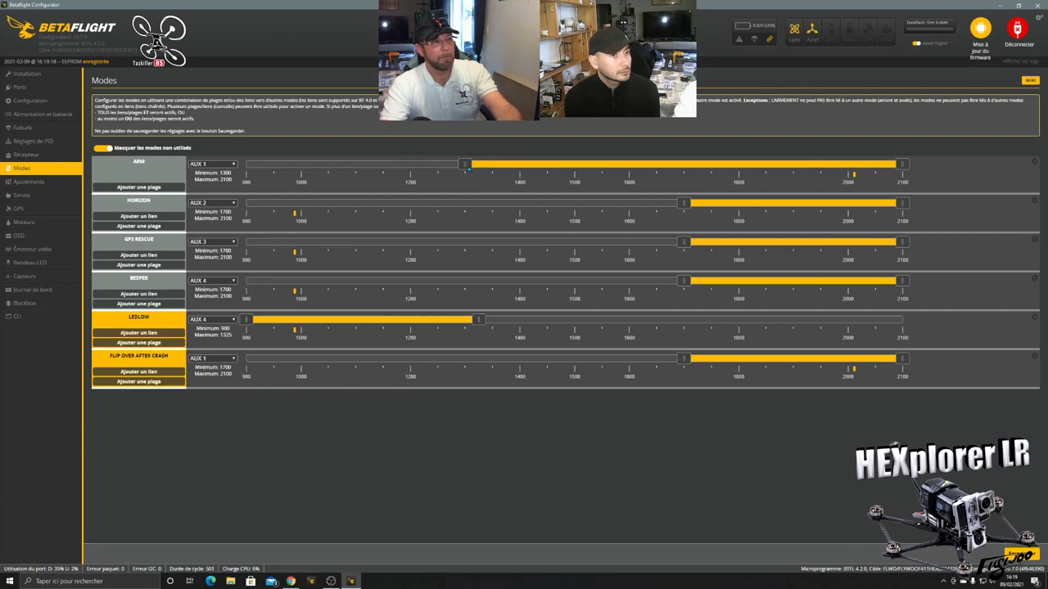
{"action": "left_click_drag", "start_coordinate": [599, 166], "coordinate": [803, 178]}
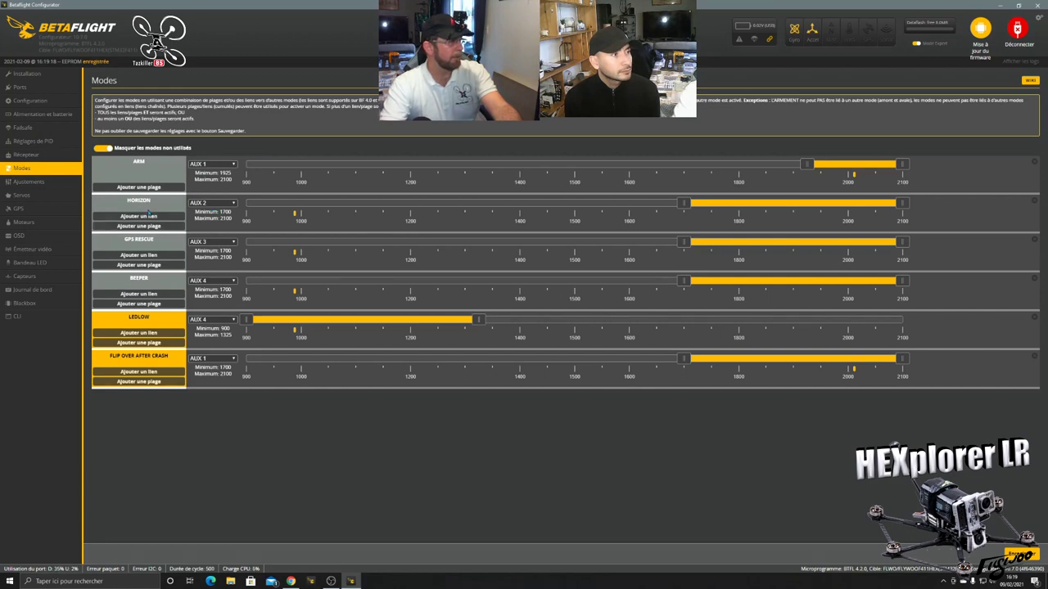
- Show the unused modes and add an ANGLE range on AUX 2 from 900 to 1075
{"action": "left_click", "coordinate": [101, 149]}
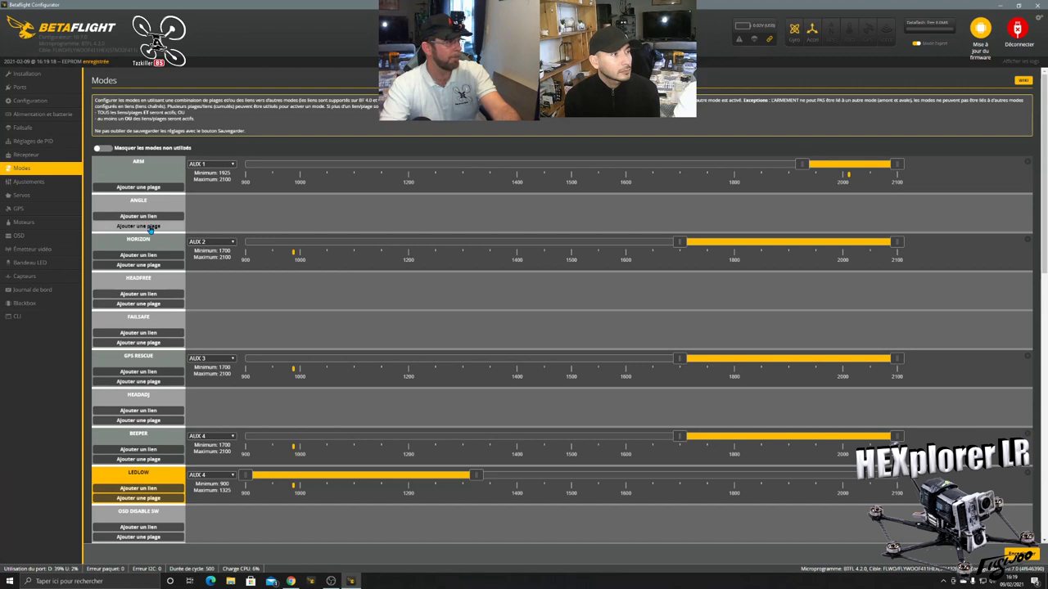
{"action": "left_click", "coordinate": [138, 225]}
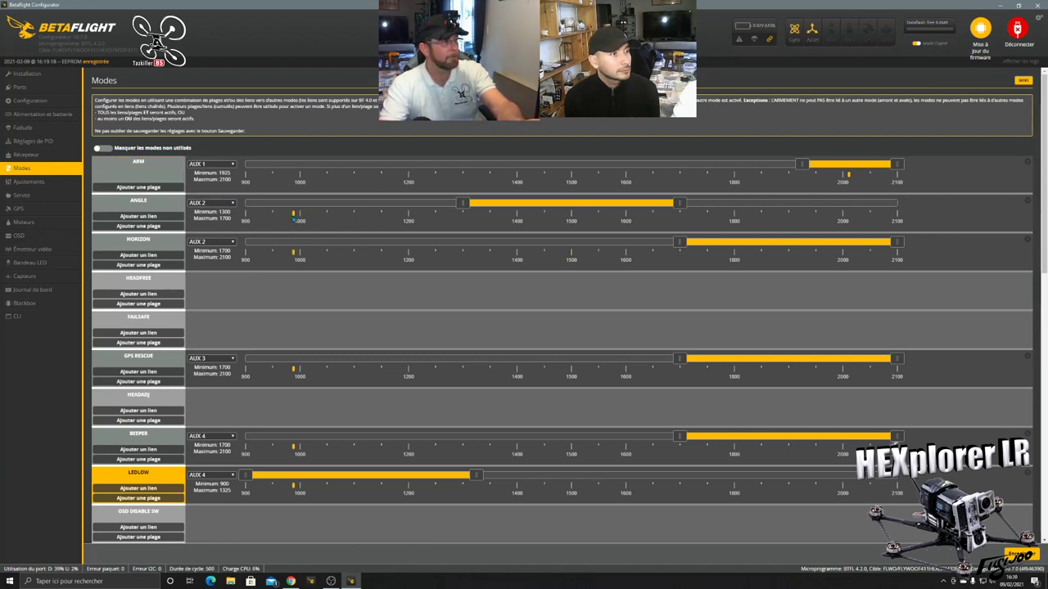
{"action": "left_click_drag", "start_coordinate": [488, 201], "coordinate": [257, 201]}
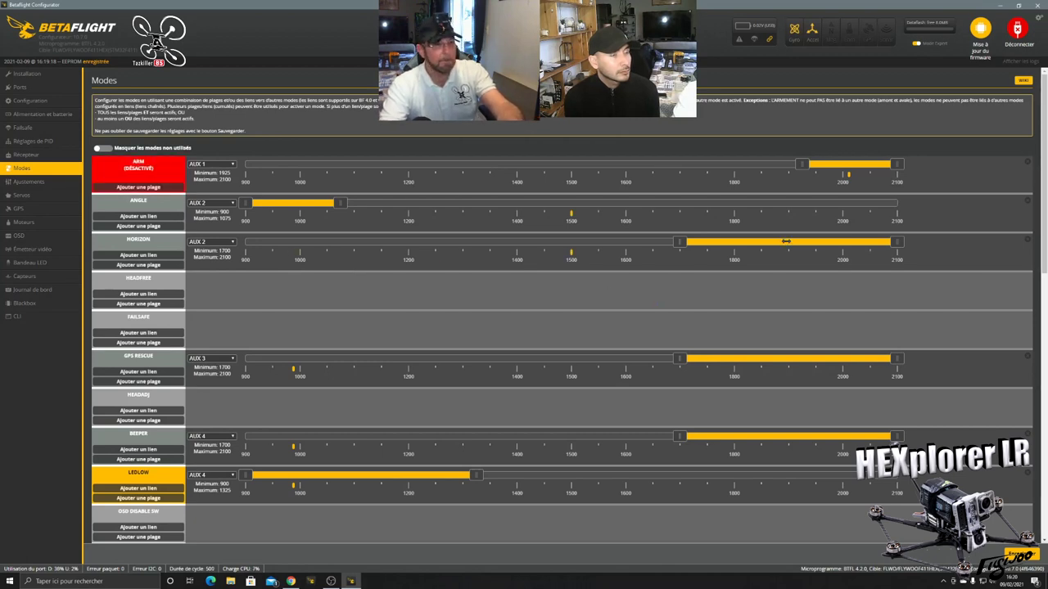
- Narrow the HORIZON mode's activation range on AUX 2 to 1425 to 1575
{"action": "left_click_drag", "start_coordinate": [786, 241], "coordinate": [577, 244]}
{"action": "left_click_drag", "start_coordinate": [693, 243], "coordinate": [610, 243]}
{"action": "left_click_drag", "start_coordinate": [475, 243], "coordinate": [532, 243]}
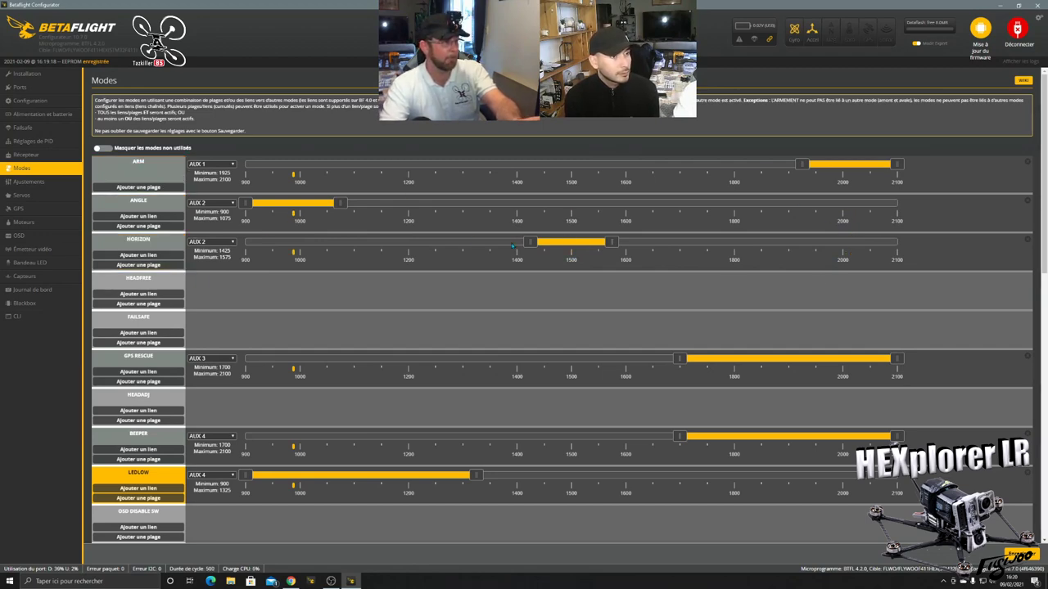
- Assign GPS RESCUE to AUX 6 with an activation range of 1400 to 2100
{"action": "scroll", "coordinate": [216, 317], "scroll_direction": "down", "scroll_amount": 3}
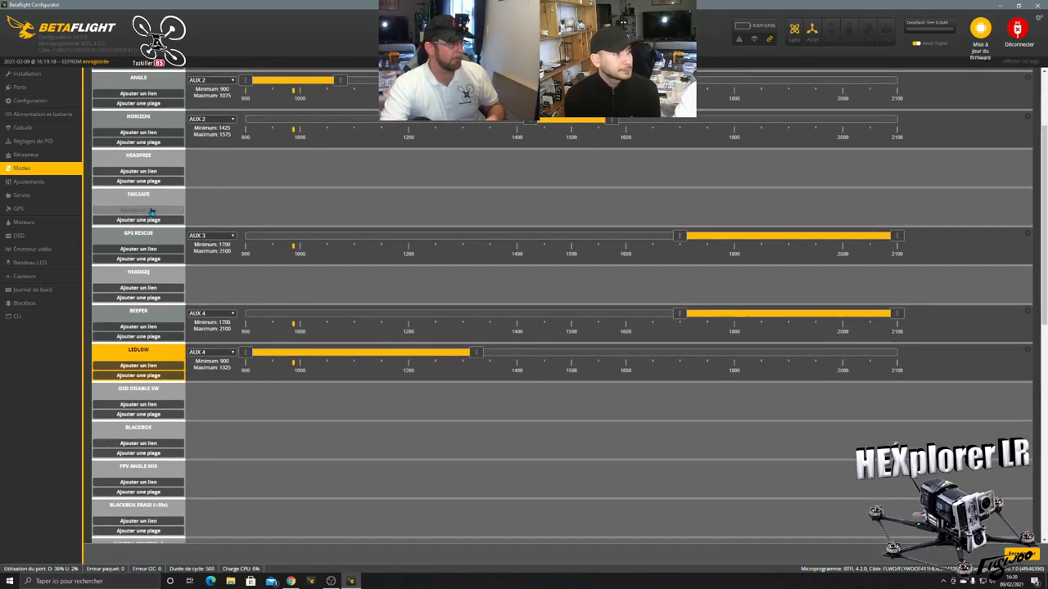
{"action": "scroll", "coordinate": [181, 247], "scroll_direction": "down", "scroll_amount": 1}
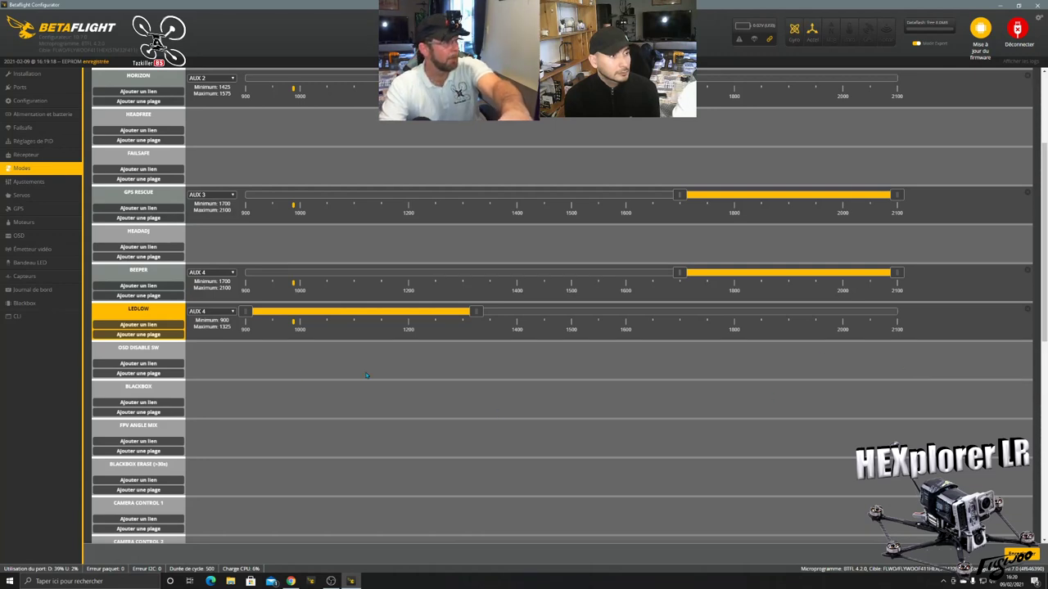
{"action": "left_click", "coordinate": [201, 196]}
{"action": "left_click", "coordinate": [207, 203]}
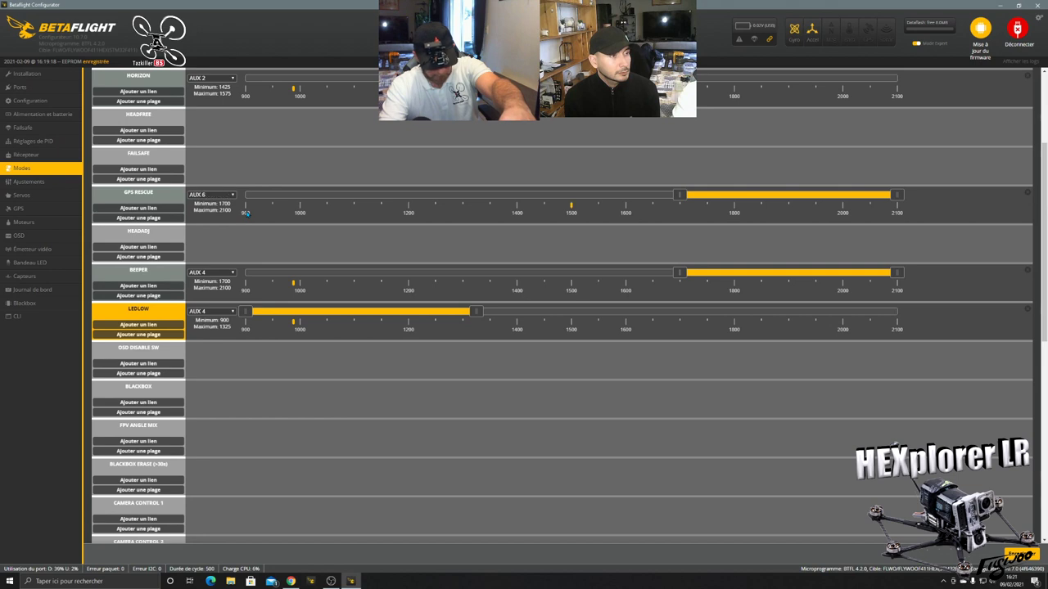
{"action": "left_click_drag", "start_coordinate": [725, 193], "coordinate": [561, 196]}
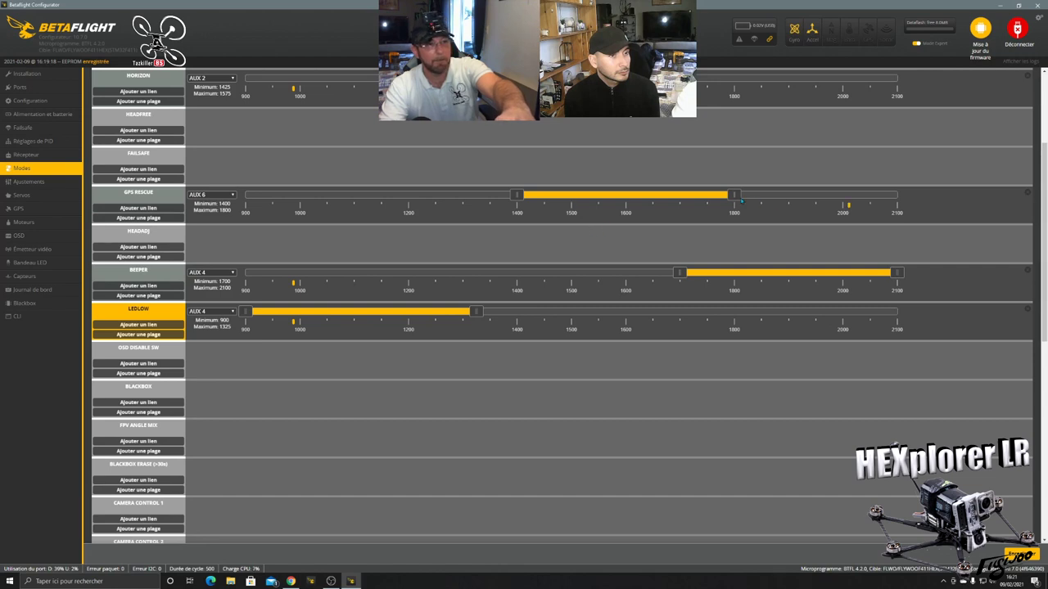
{"action": "left_click_drag", "start_coordinate": [734, 194], "coordinate": [896, 194]}
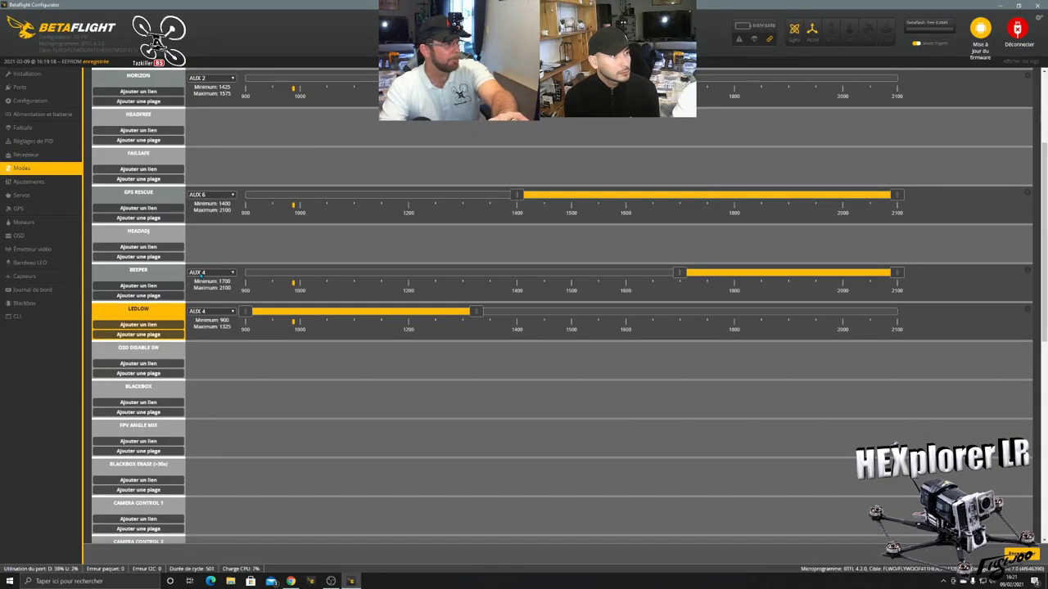
- Assign the BEEPER mode to AUX 5 with an activation range of 1350 to 1625
{"action": "left_click", "coordinate": [200, 275]}
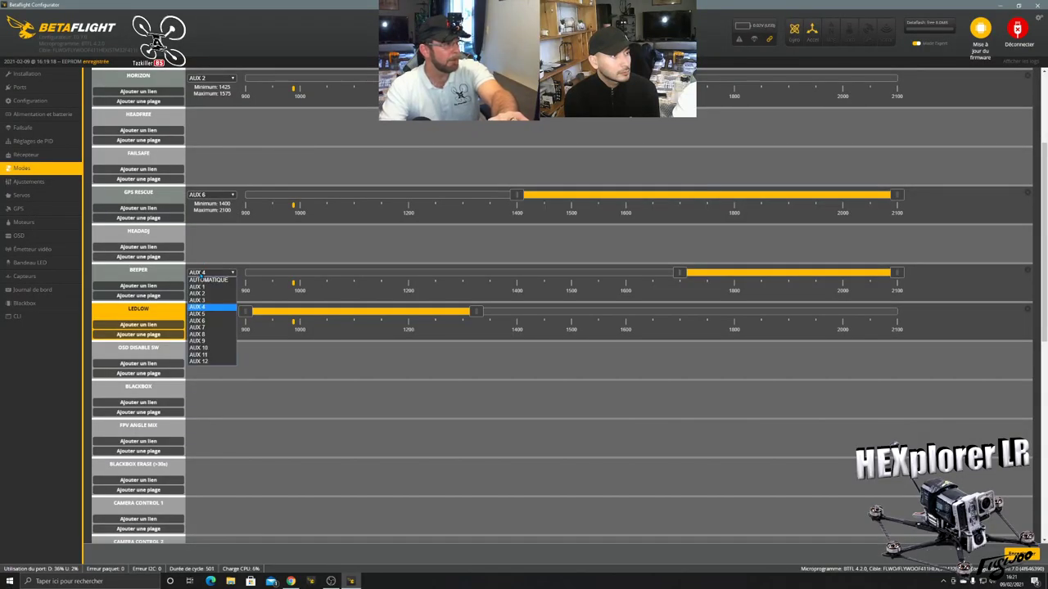
{"action": "left_click", "coordinate": [205, 282]}
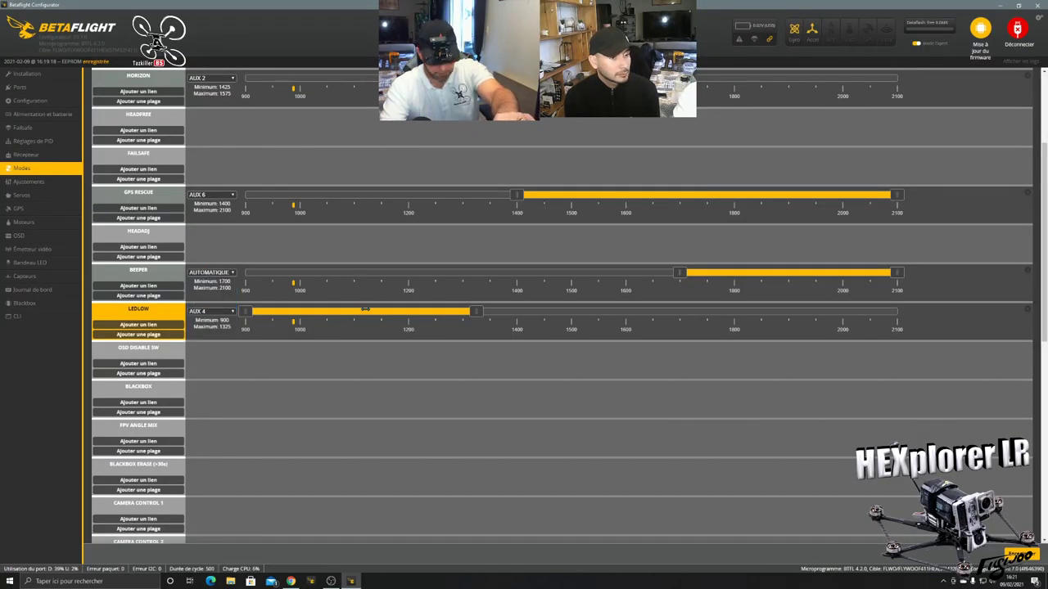
{"action": "left_click_drag", "start_coordinate": [728, 274], "coordinate": [526, 275]}
{"action": "left_click_drag", "start_coordinate": [706, 272], "coordinate": [636, 277]}
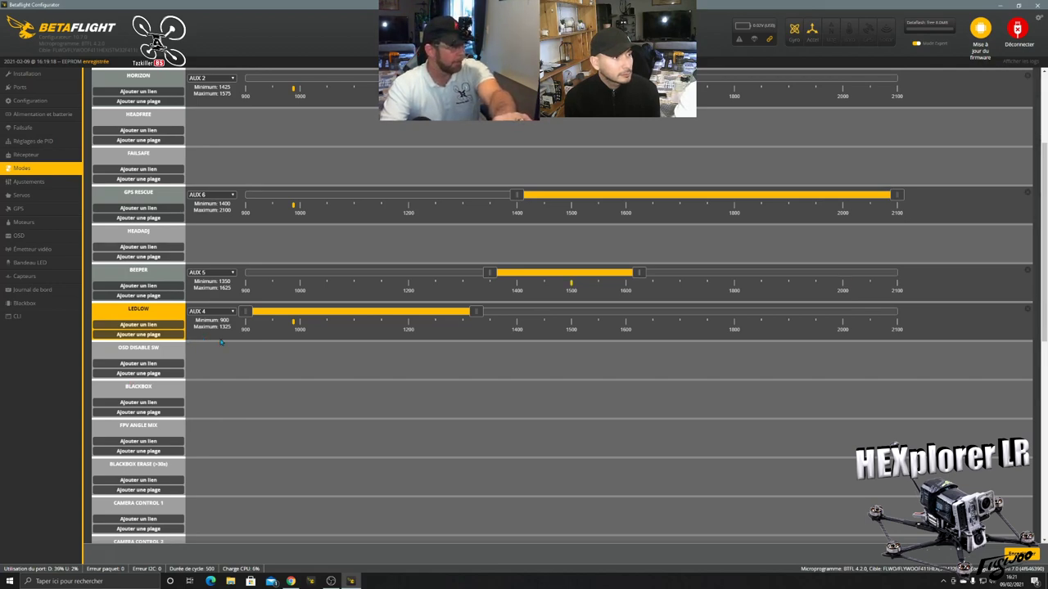
- Assign FLIP OVER AFTER CRASH to AUX 5 with a range of 1900 to 2100 and save the modes
{"action": "scroll", "coordinate": [209, 339], "scroll_direction": "down", "scroll_amount": 1}
{"action": "scroll", "coordinate": [168, 343], "scroll_direction": "down", "scroll_amount": 1}
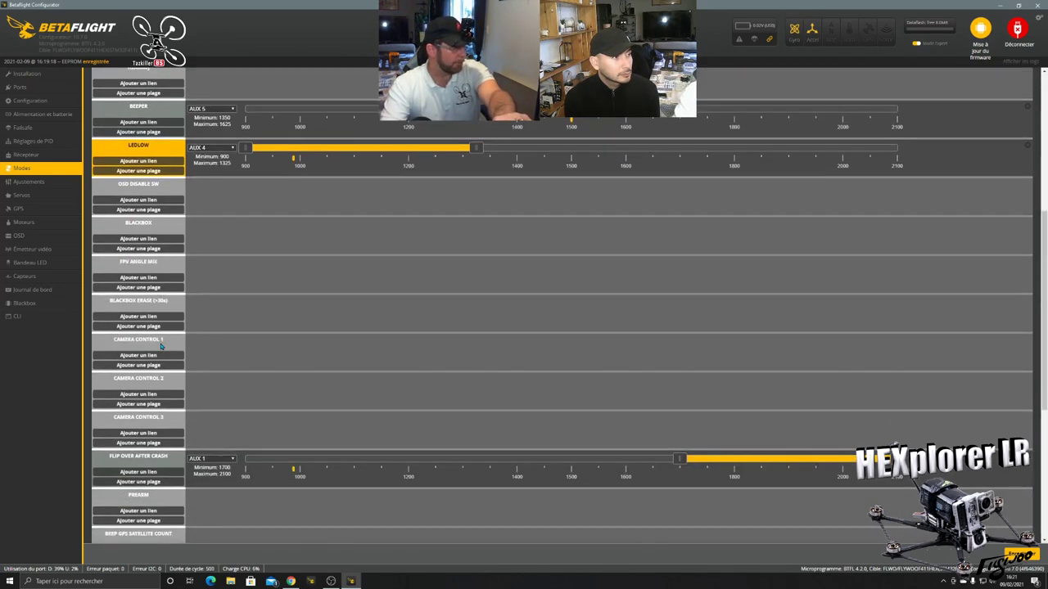
{"action": "scroll", "coordinate": [162, 342], "scroll_direction": "down", "scroll_amount": 3}
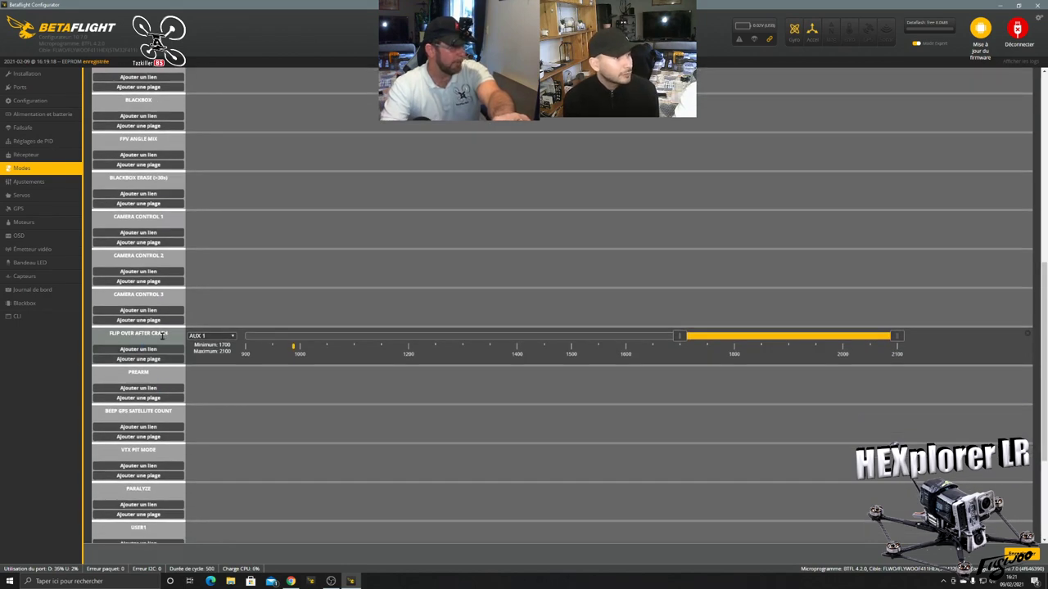
{"action": "left_click", "coordinate": [218, 337]}
{"action": "left_click", "coordinate": [217, 344]}
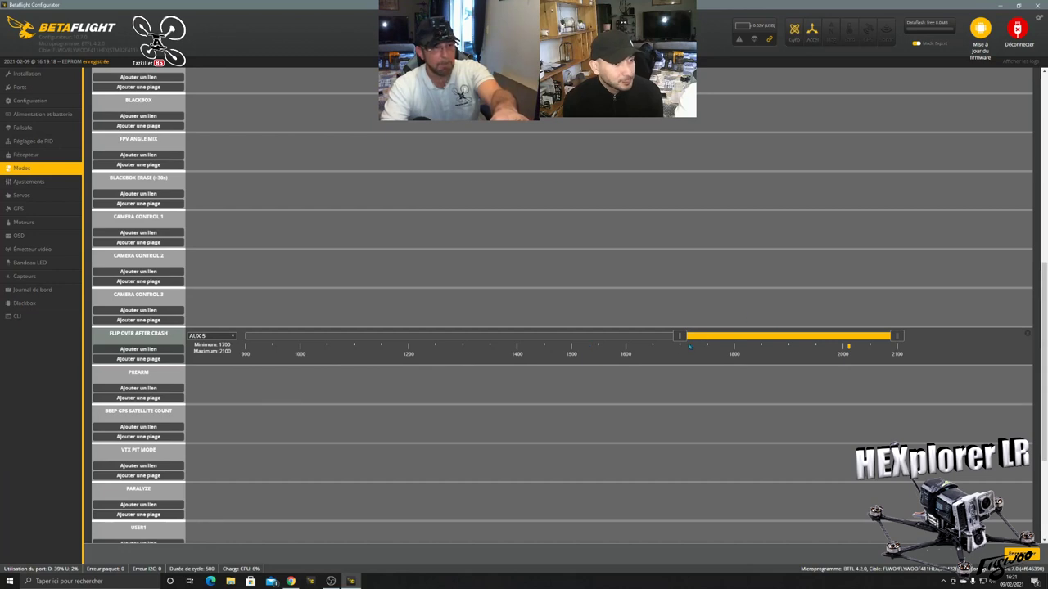
{"action": "left_click_drag", "start_coordinate": [678, 338], "coordinate": [786, 336]}
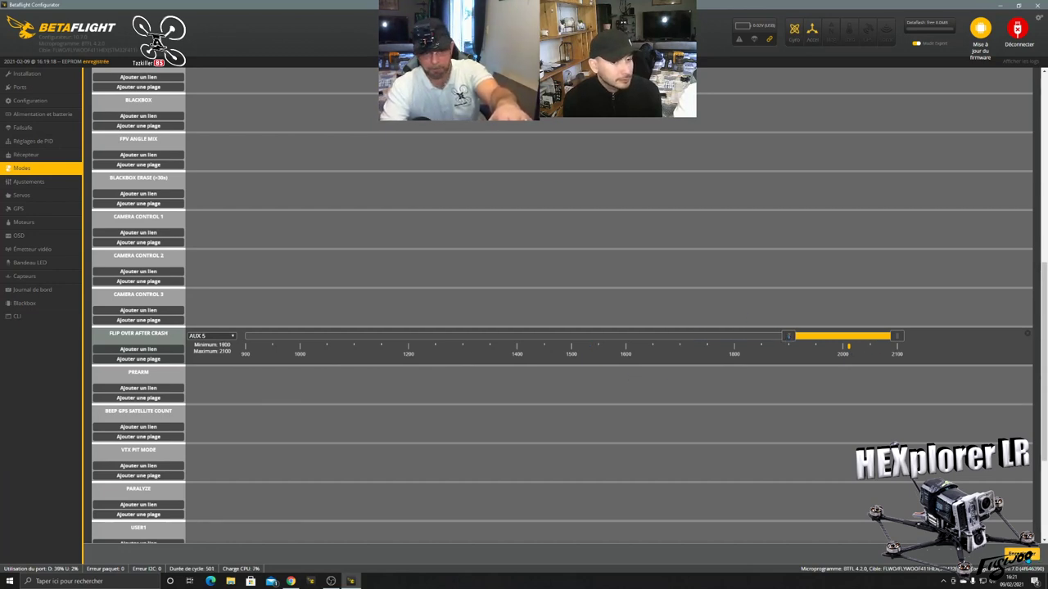
- Assign the LEDLOW mode to AUX 1 with a range of 900 to 1875 and save the modes
{"action": "scroll", "coordinate": [429, 419], "scroll_direction": "up", "scroll_amount": 3}
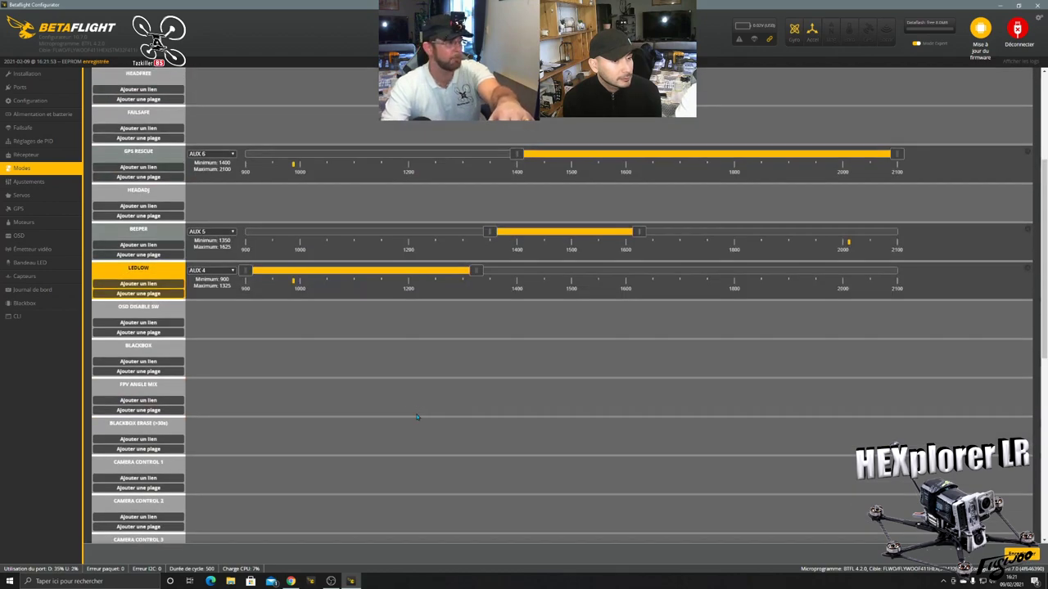
{"action": "scroll", "coordinate": [398, 400], "scroll_direction": "up", "scroll_amount": 1}
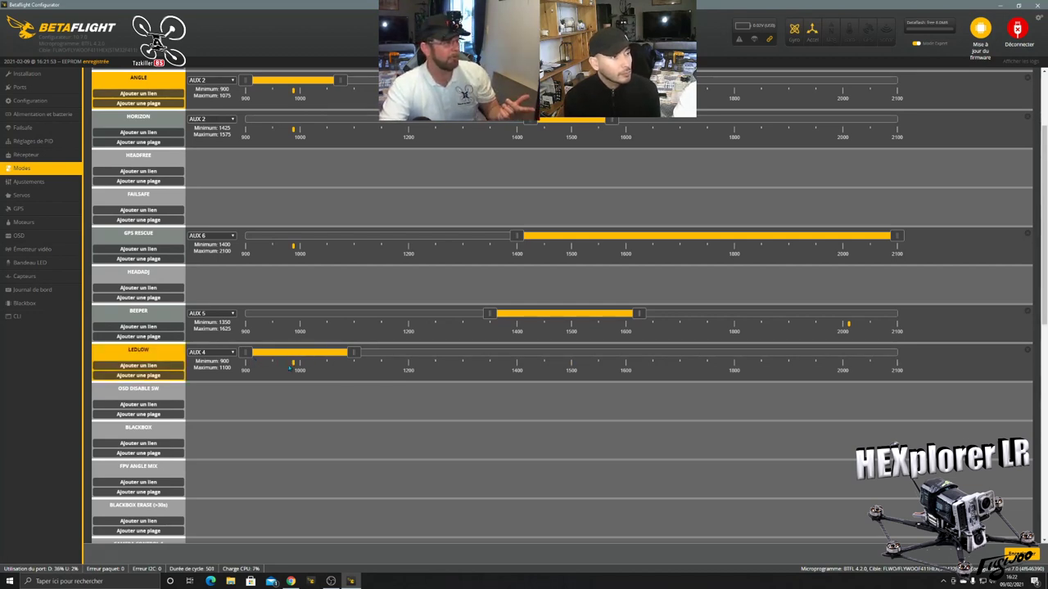
{"action": "left_click", "coordinate": [215, 353]}
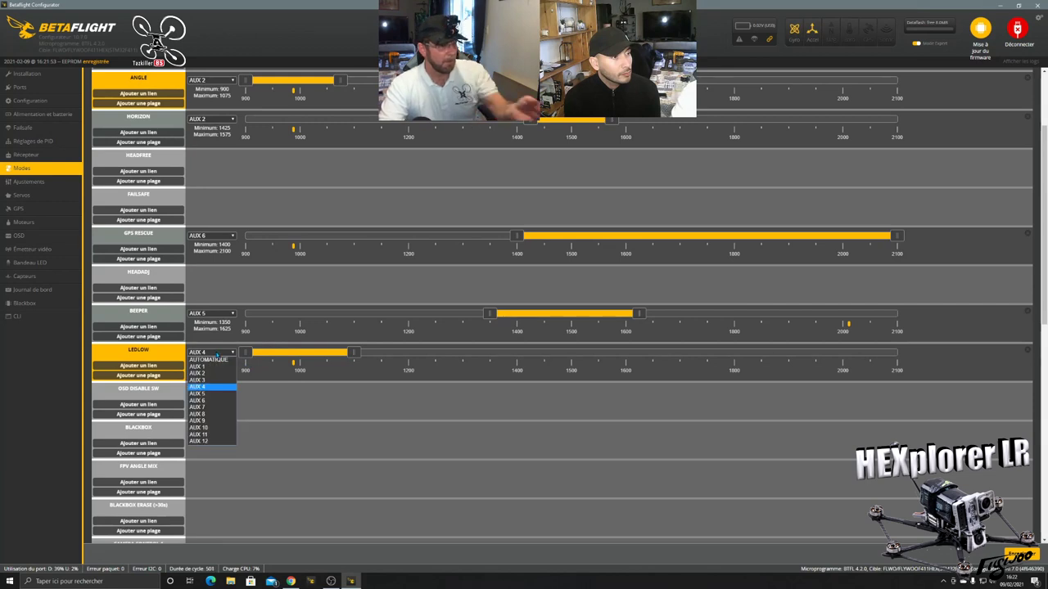
{"action": "left_click", "coordinate": [210, 359]}
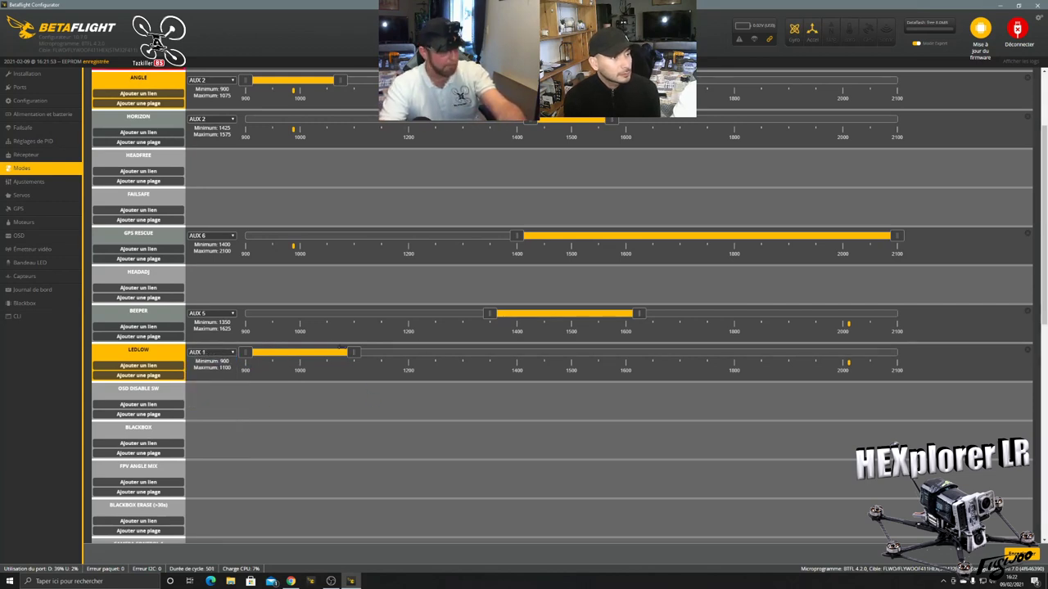
{"action": "left_click_drag", "start_coordinate": [354, 352], "coordinate": [778, 352]}
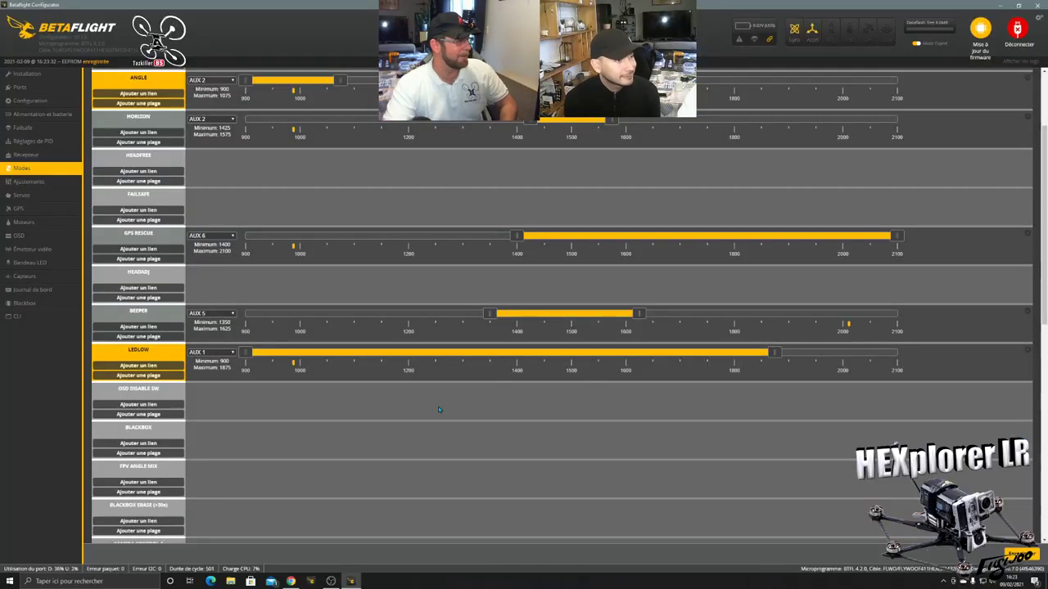
- Add a PREARM range on AUX 8 from 1900 to 2100 and save the modes
{"action": "scroll", "coordinate": [277, 374], "scroll_direction": "down", "scroll_amount": 1}
{"action": "scroll", "coordinate": [262, 373], "scroll_direction": "down", "scroll_amount": 5}
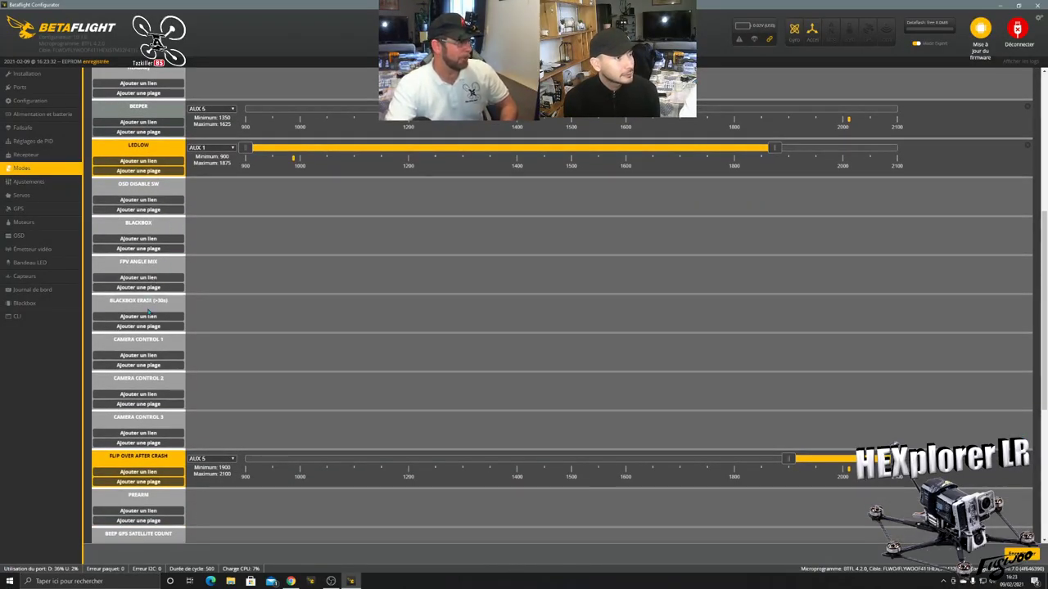
{"action": "scroll", "coordinate": [154, 394], "scroll_direction": "down", "scroll_amount": 5}
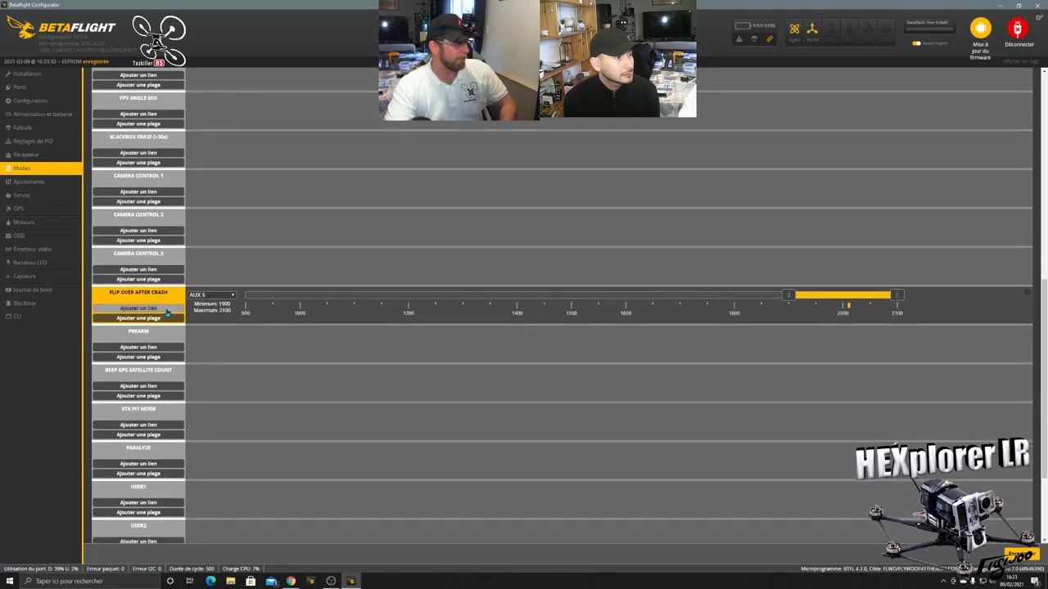
{"action": "scroll", "coordinate": [170, 361], "scroll_direction": "down", "scroll_amount": 2}
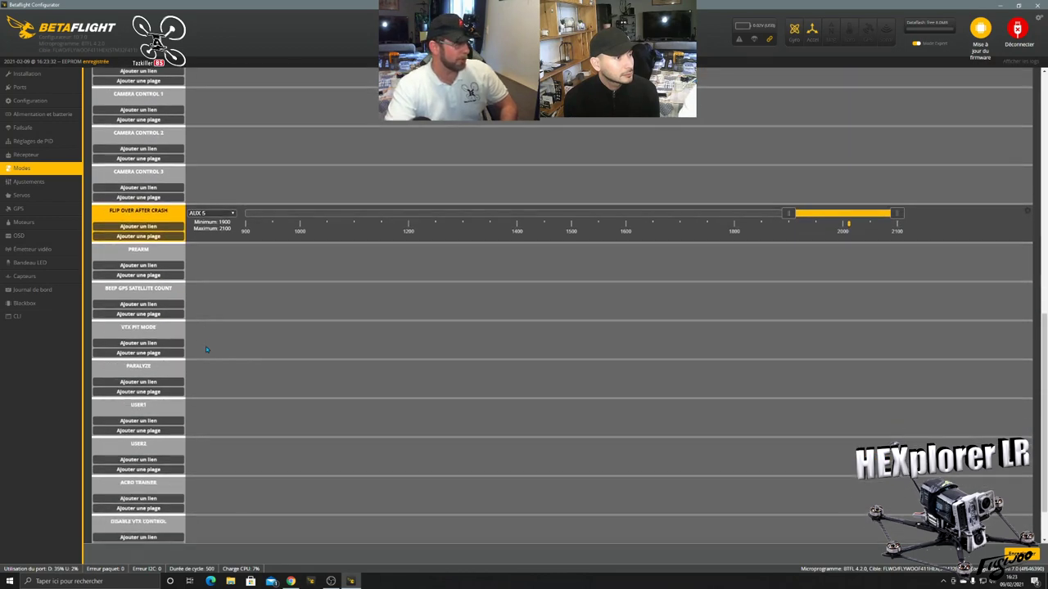
{"action": "left_click", "coordinate": [142, 277]}
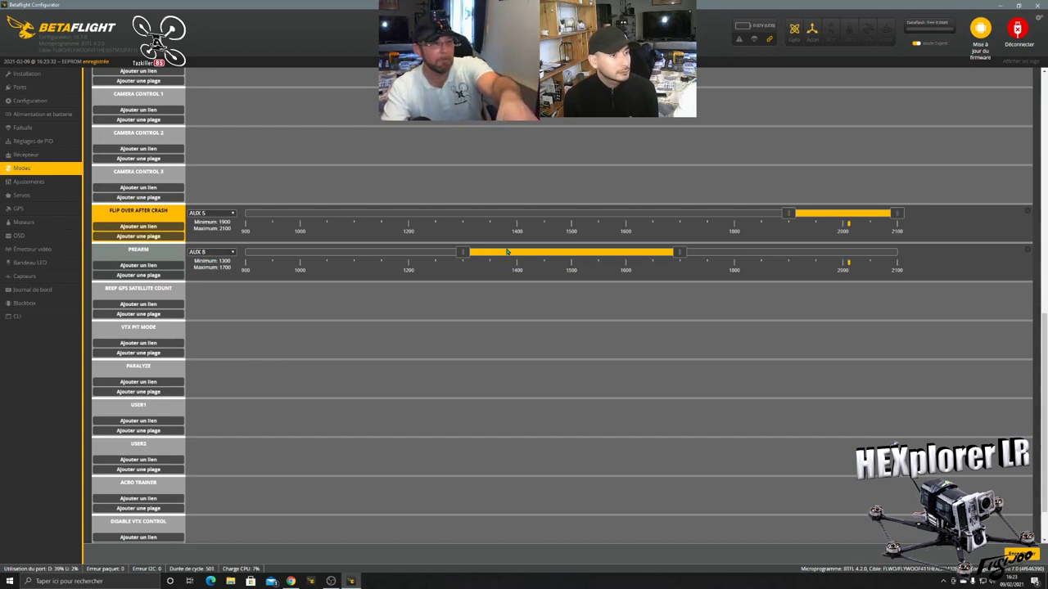
{"action": "left_click_drag", "start_coordinate": [524, 252], "coordinate": [789, 252]}
{"action": "left_click_drag", "start_coordinate": [883, 252], "coordinate": [893, 255]}
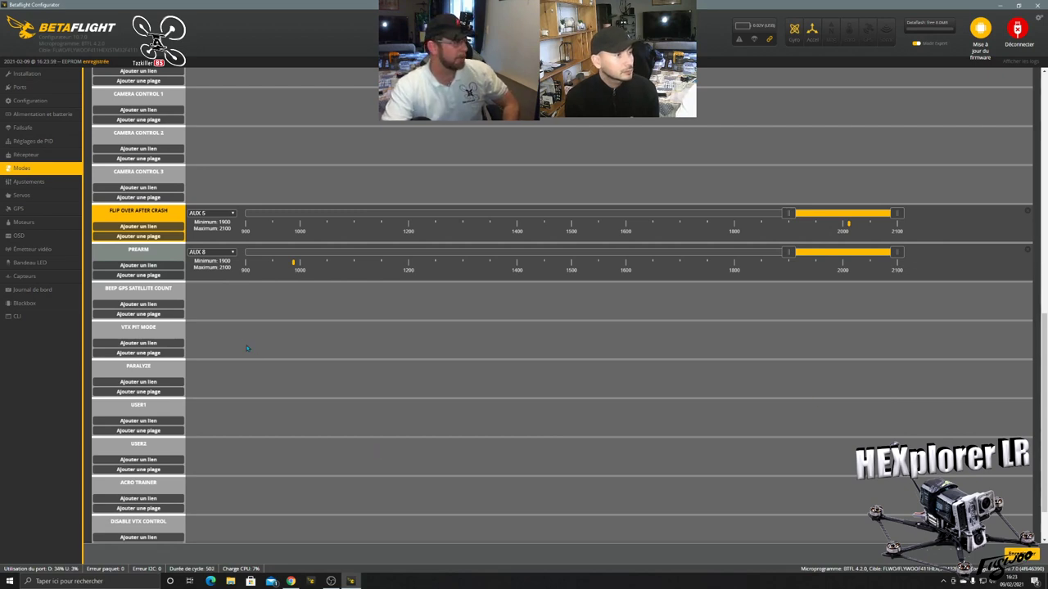
{"action": "scroll", "coordinate": [246, 346], "scroll_direction": "down", "scroll_amount": 1}
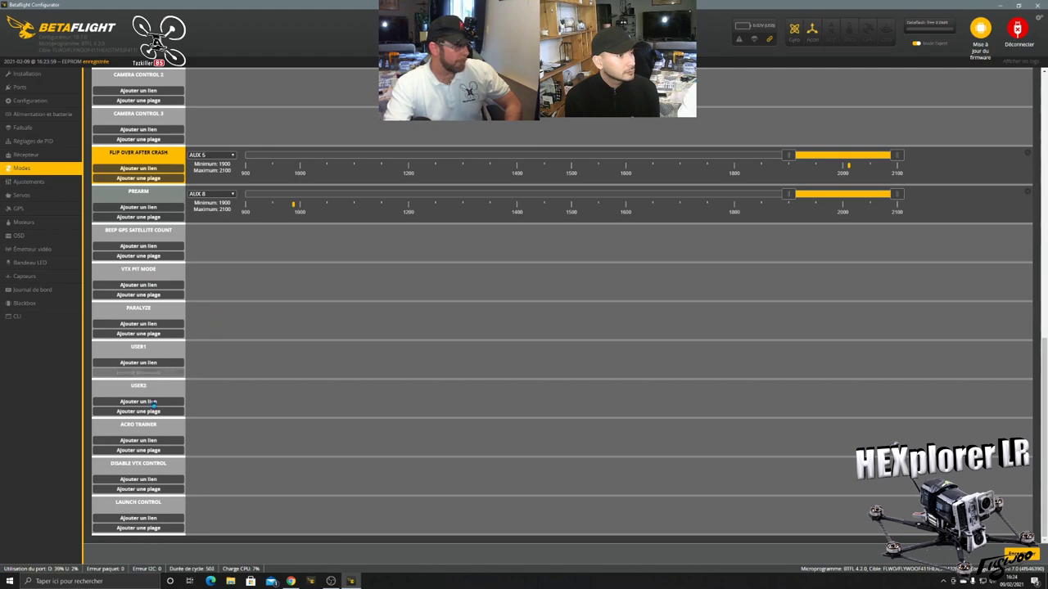
- Hide the unused modes so only the assigned flight modes are listed
{"action": "scroll", "coordinate": [174, 356], "scroll_direction": "up", "scroll_amount": 15}
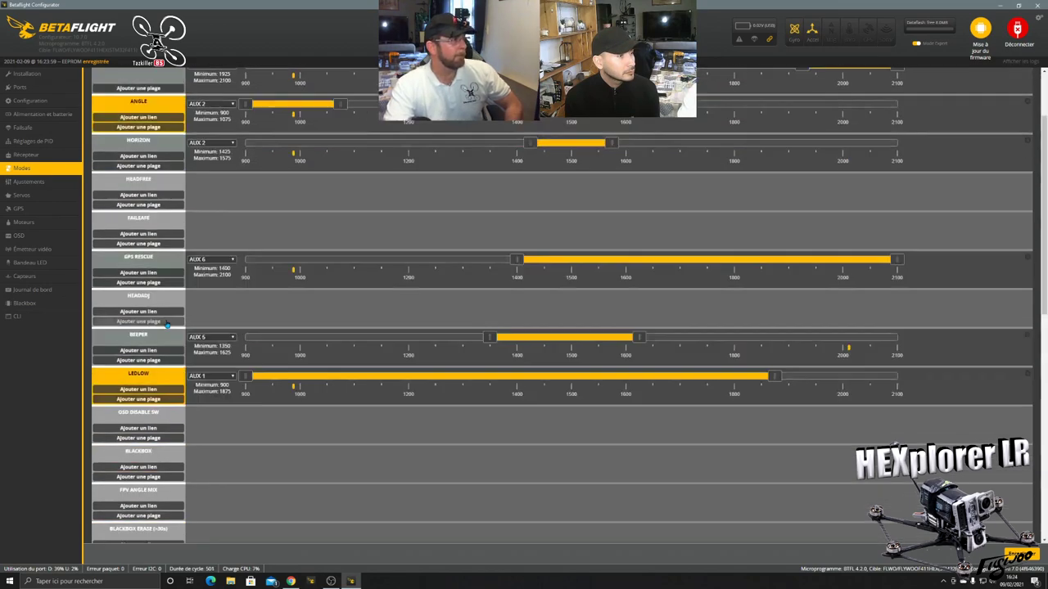
{"action": "left_click", "coordinate": [103, 148]}
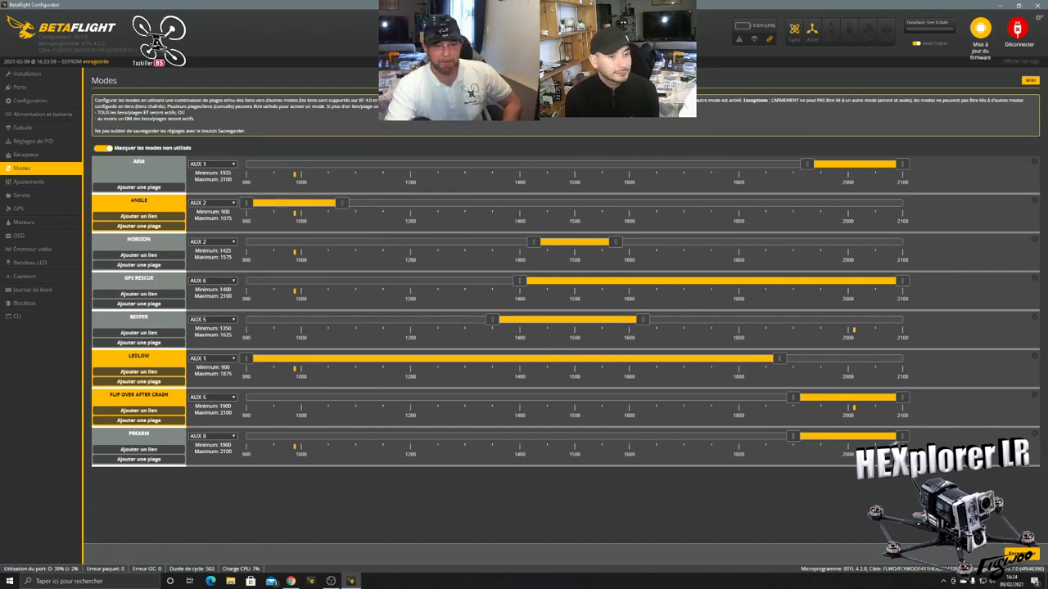
- Look through the servo, GPS and motor settings
{"action": "left_click", "coordinate": [41, 182]}
{"action": "left_click", "coordinate": [42, 196]}
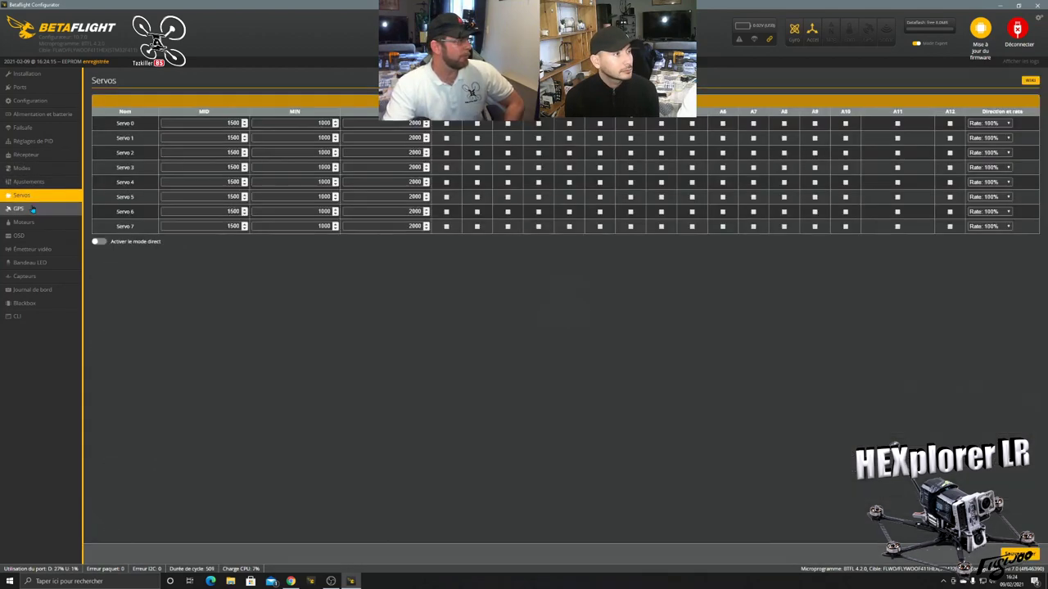
{"action": "left_click", "coordinate": [37, 209]}
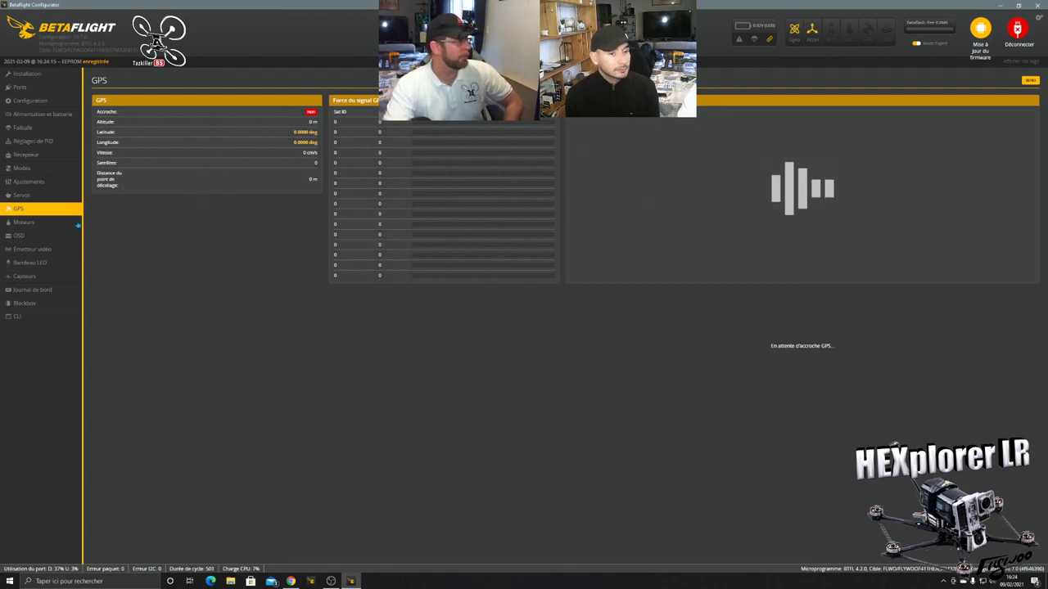
{"action": "left_click", "coordinate": [33, 222]}
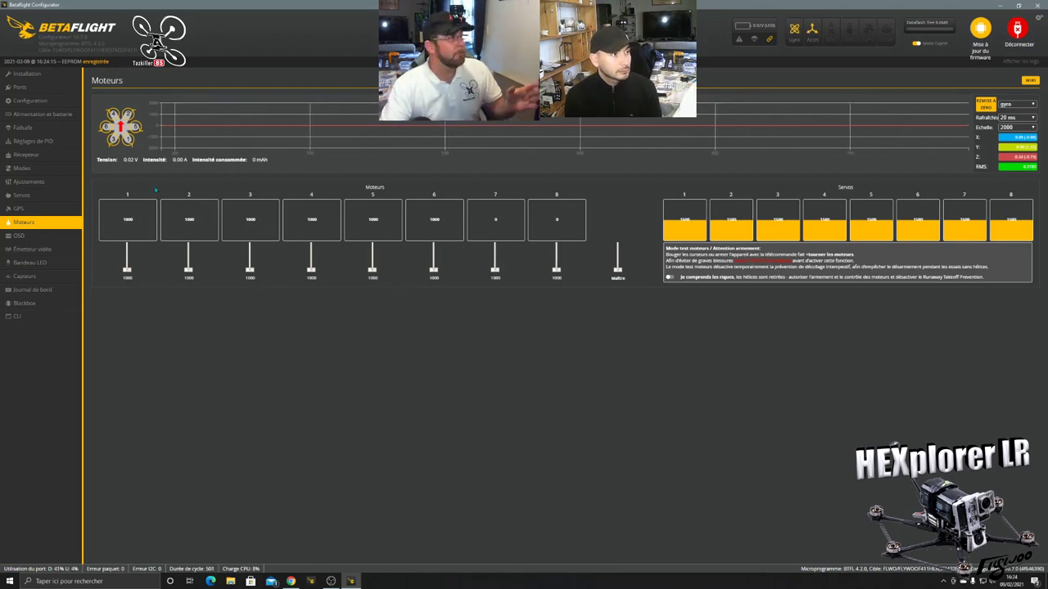
- Check the ESC/motor protocol options in the configuration, then return to the motor settings
{"action": "left_click", "coordinate": [56, 102]}
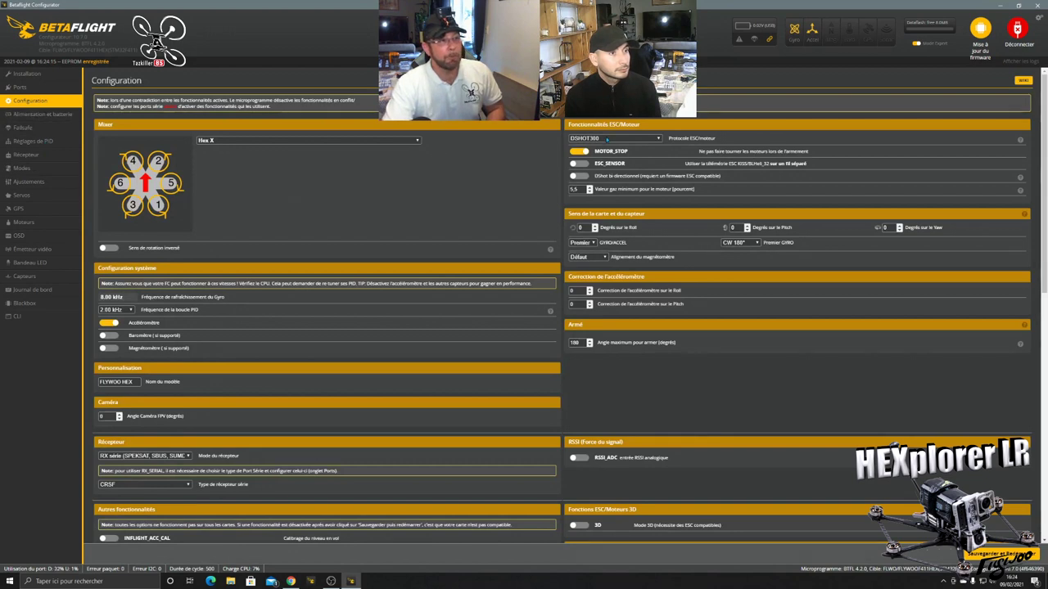
{"action": "left_click", "coordinate": [607, 139]}
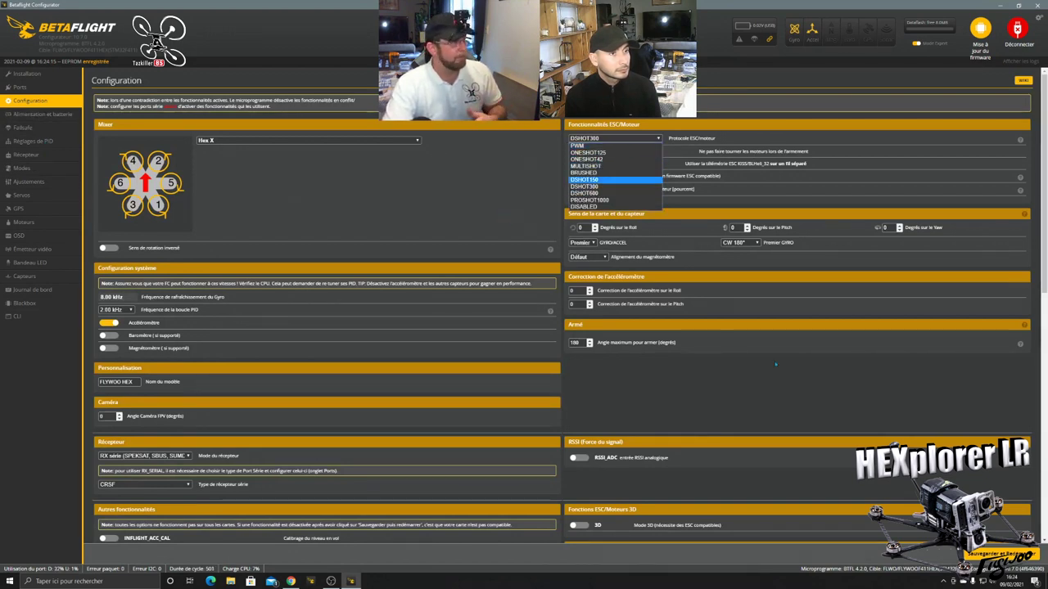
{"action": "left_click", "coordinate": [44, 225]}
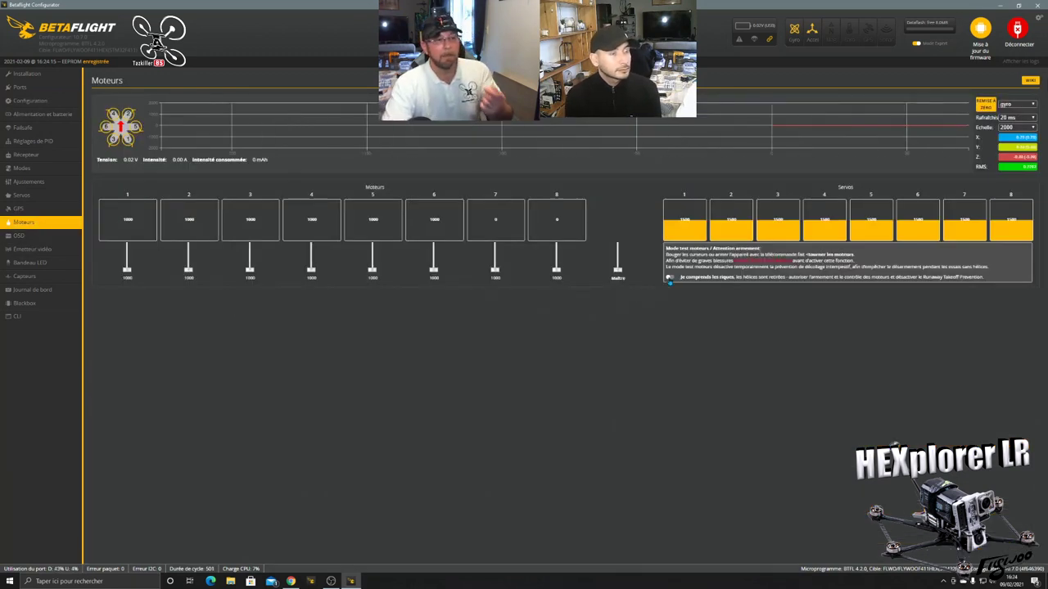
- Enable motor test mode, raise the master throttle to 2000, return it to 1000, and disable the test mode
{"action": "left_click", "coordinate": [670, 278]}
{"action": "left_click_drag", "start_coordinate": [617, 269], "coordinate": [617, 243]}
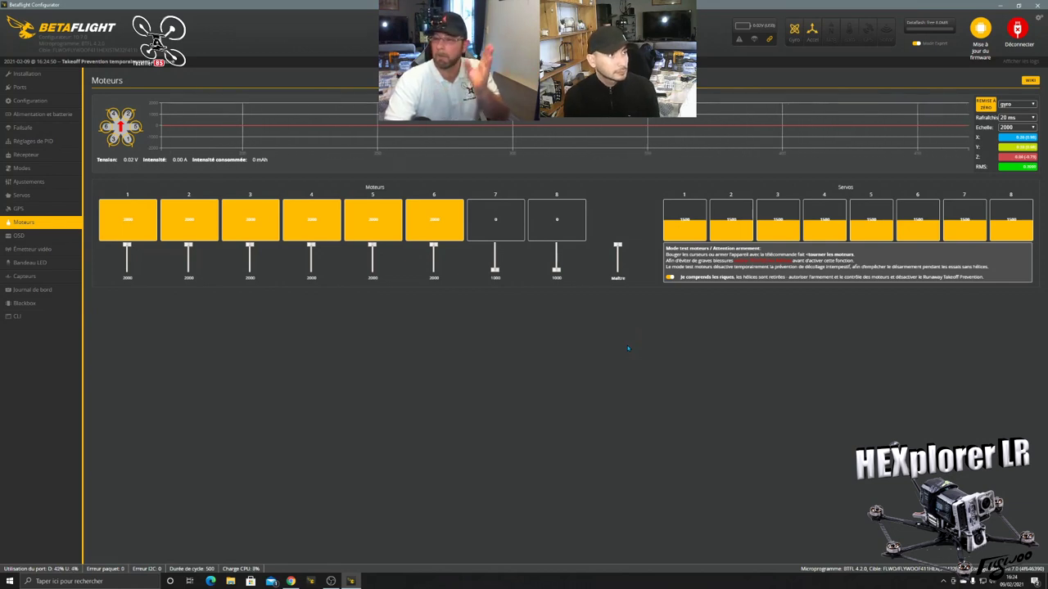
{"action": "left_click_drag", "start_coordinate": [617, 244], "coordinate": [619, 277]}
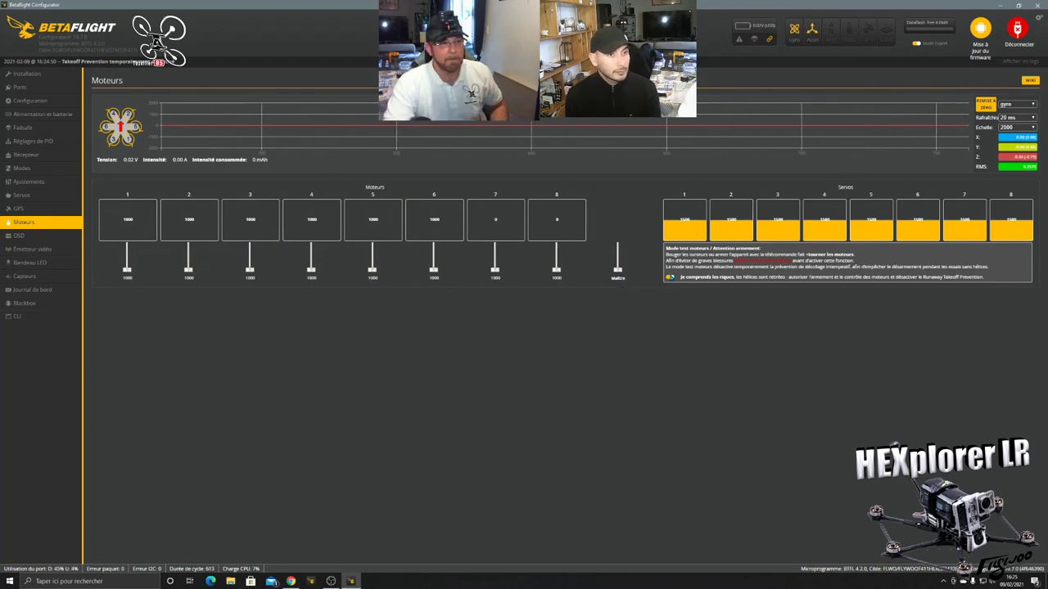
{"action": "left_click", "coordinate": [670, 278]}
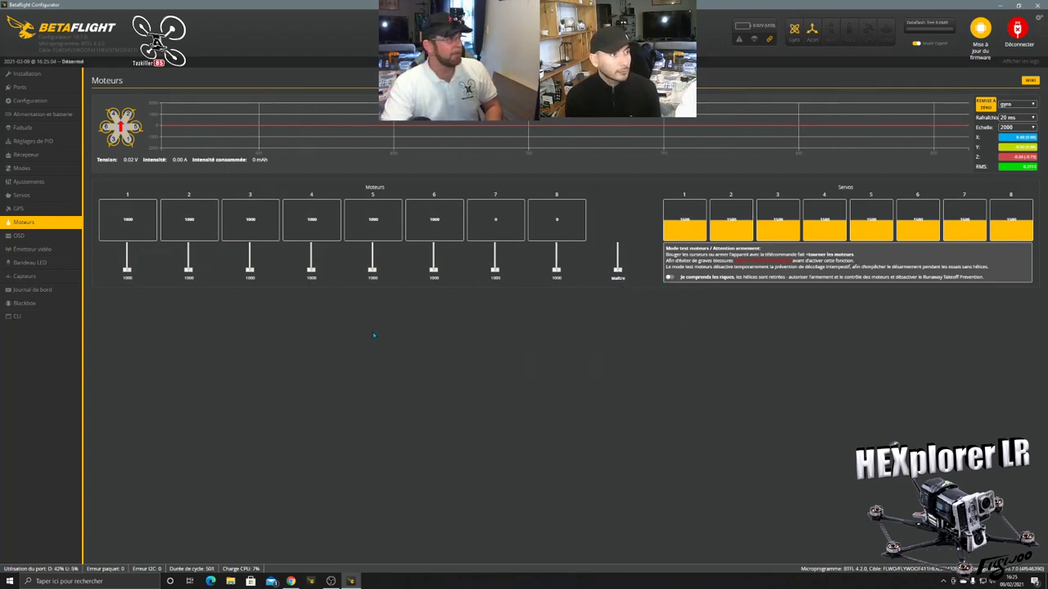
{"action": "left_click", "coordinate": [39, 100]}
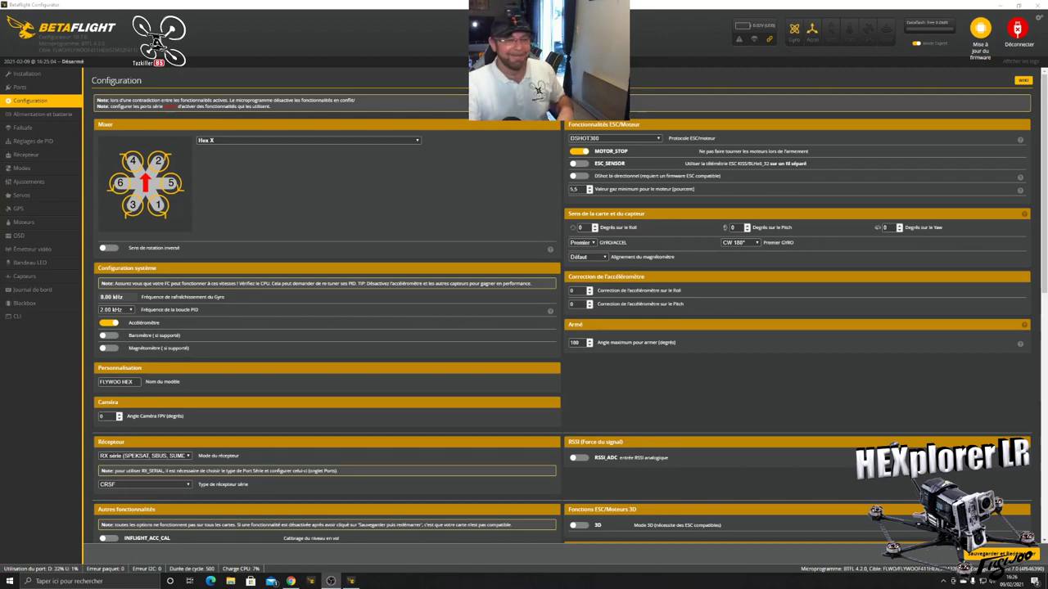
{"action": "scroll", "coordinate": [257, 309], "scroll_direction": "down", "scroll_amount": 2}
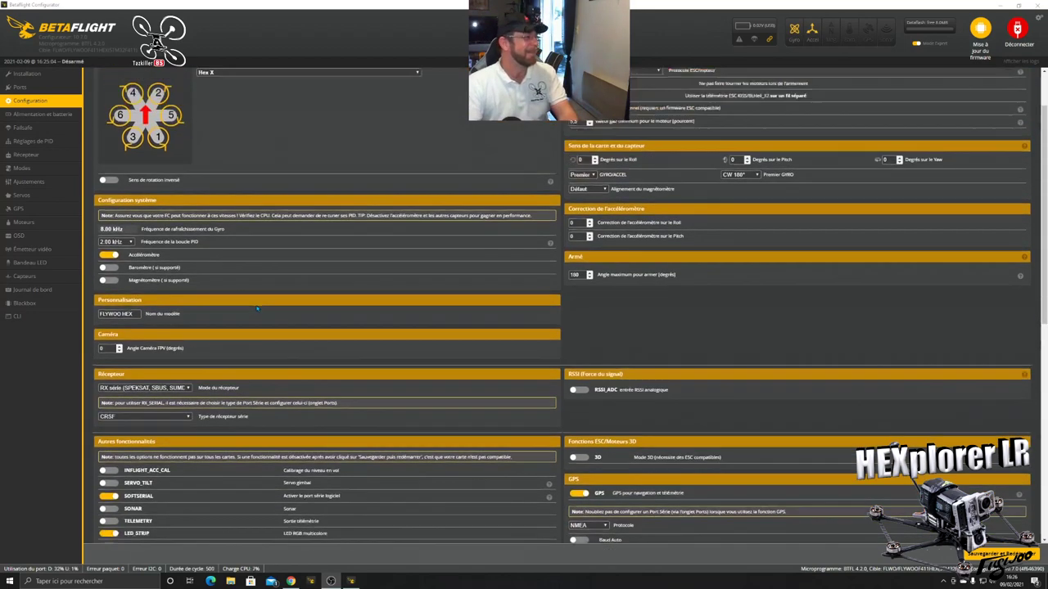
{"action": "scroll", "coordinate": [257, 309], "scroll_direction": "up", "scroll_amount": 2}
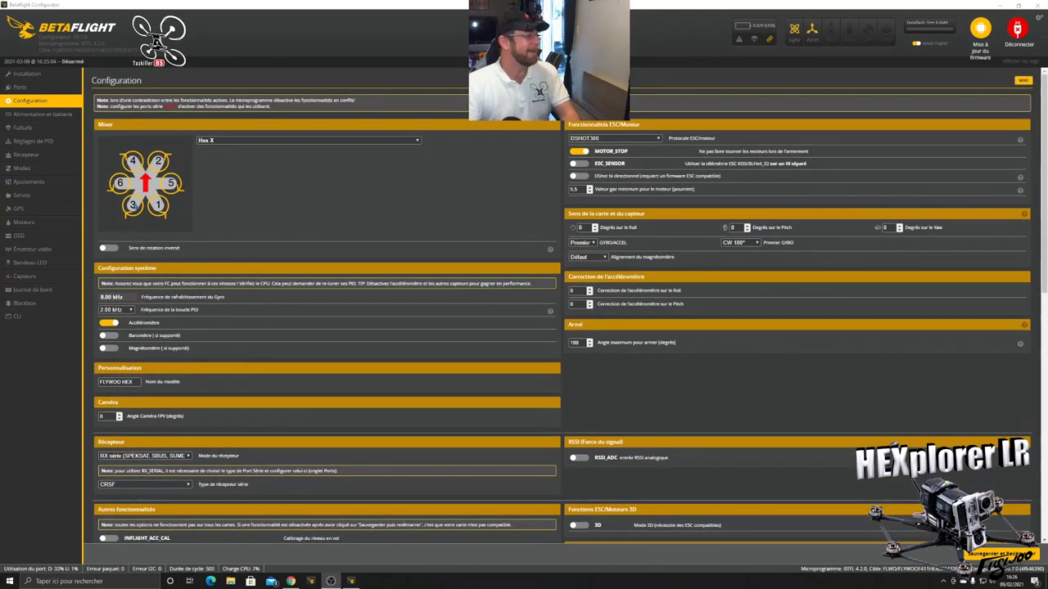
{"action": "left_click", "coordinate": [41, 236]}
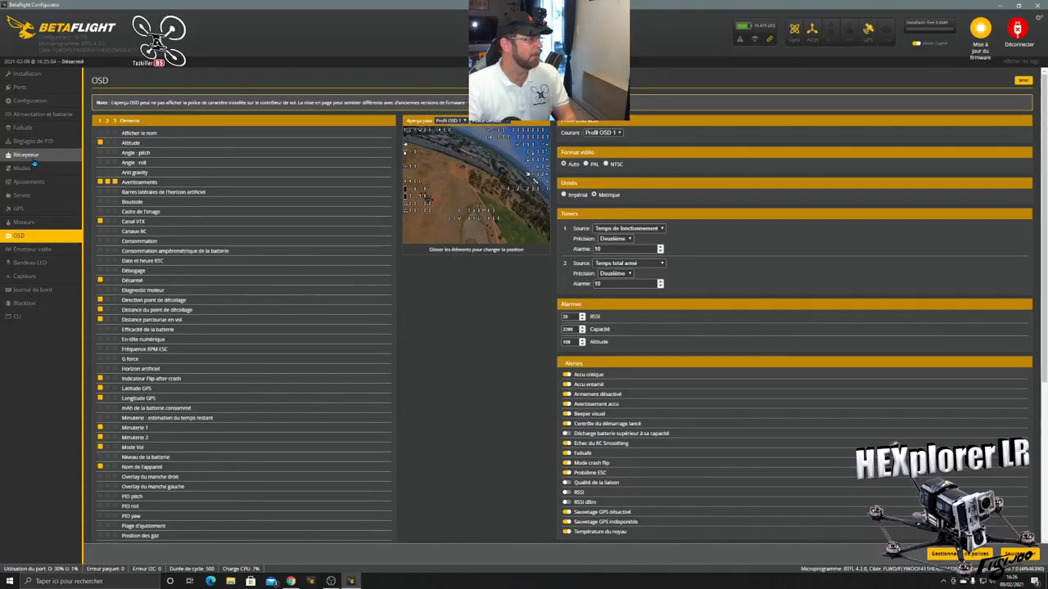
- Set the video transmitter to RACEBAND, Canal 6, with power 25, and save the settings
{"action": "left_click", "coordinate": [31, 248]}
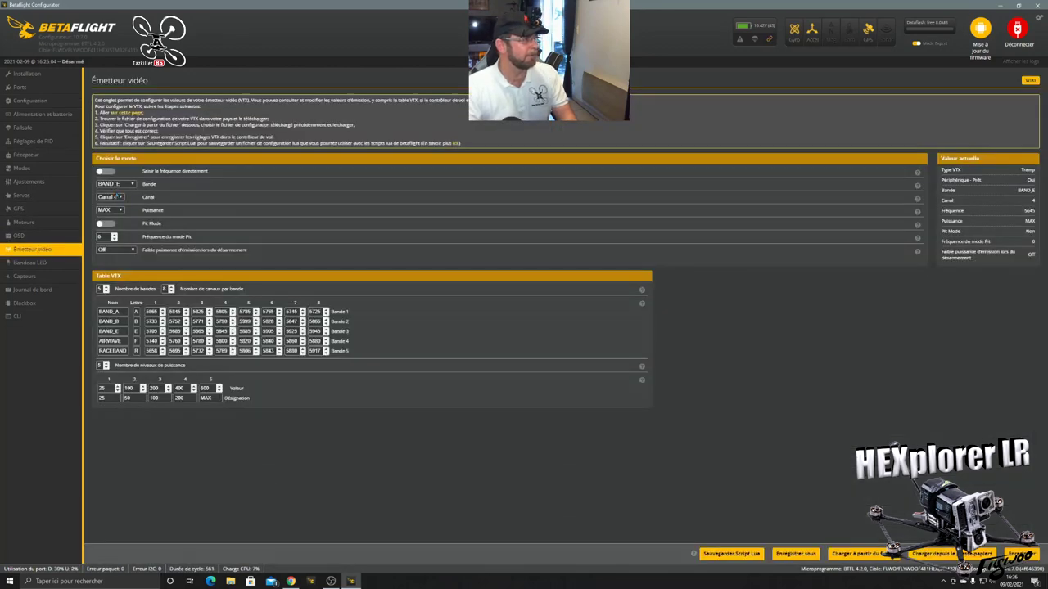
{"action": "left_click", "coordinate": [114, 183]}
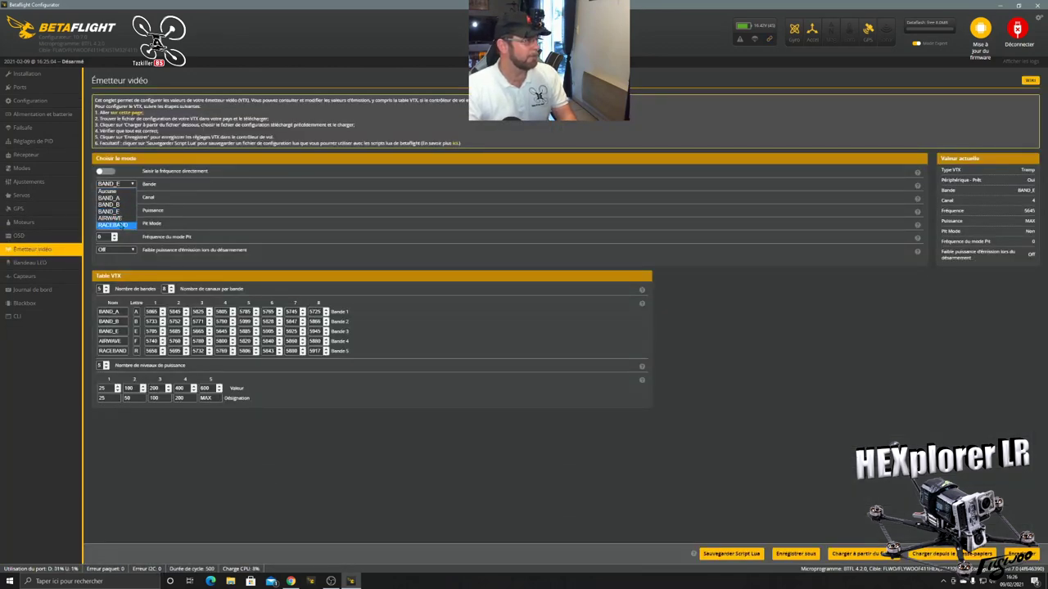
{"action": "left_click", "coordinate": [123, 226]}
{"action": "left_click", "coordinate": [110, 198]}
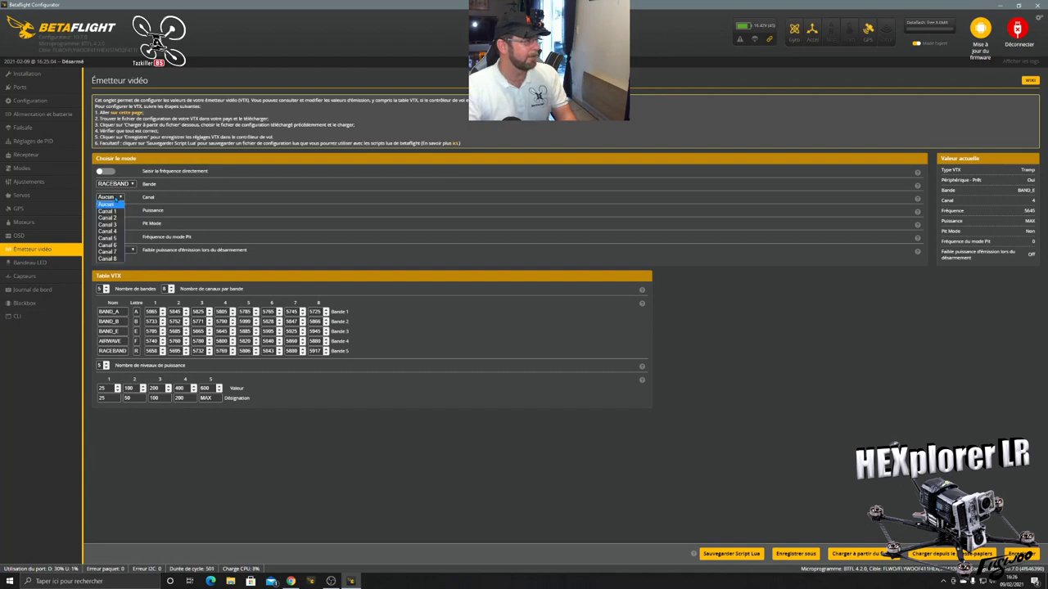
{"action": "left_click", "coordinate": [114, 246]}
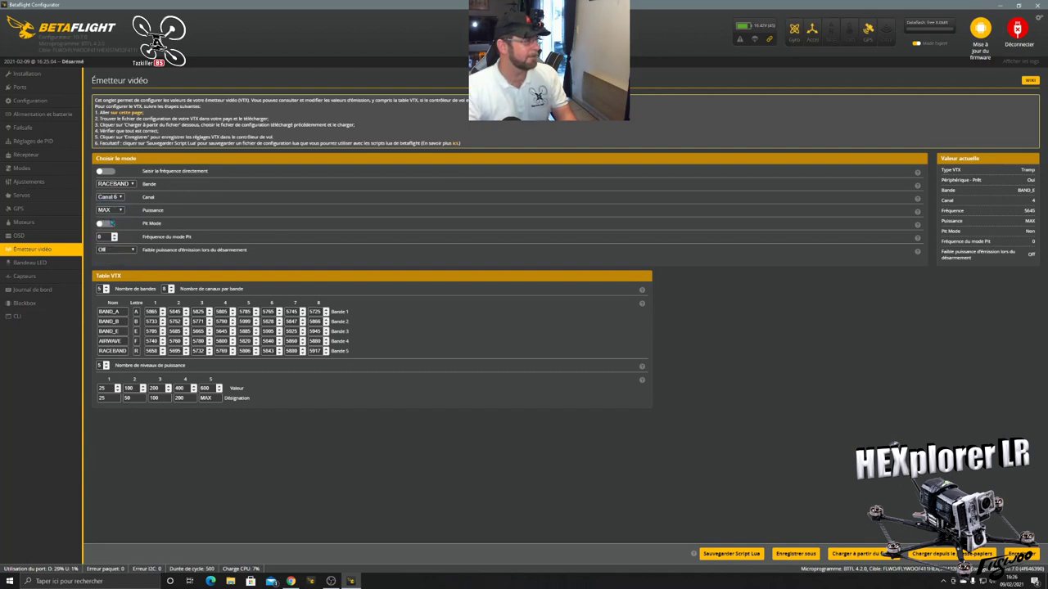
{"action": "left_click", "coordinate": [115, 210]}
{"action": "left_click", "coordinate": [101, 224]}
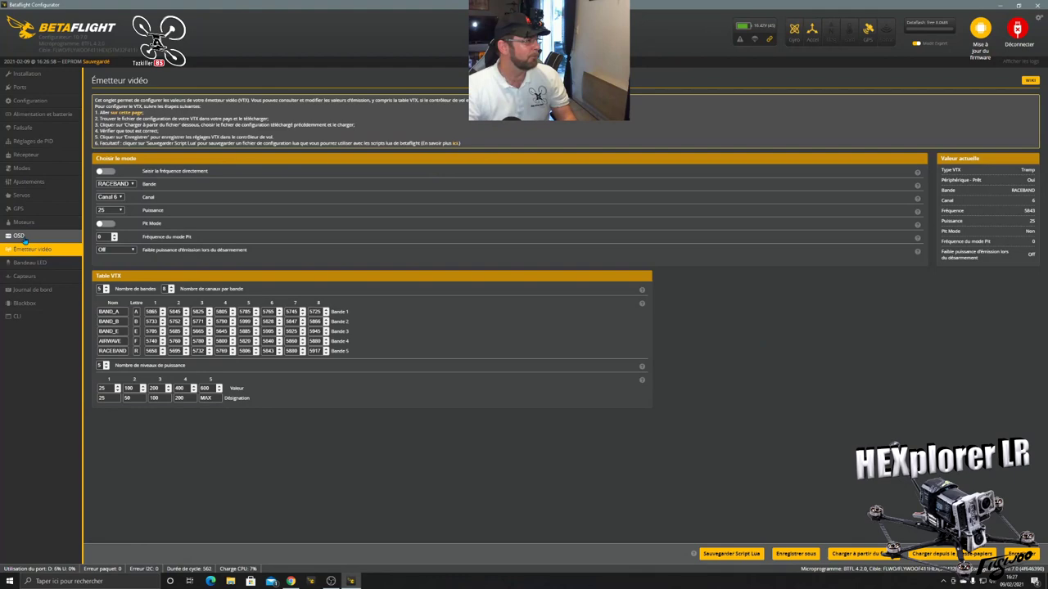
- Hide the Désarmé and Minuterie 1 elements in OSD profile 1 and reposition an element in the preview
{"action": "left_click", "coordinate": [19, 236]}
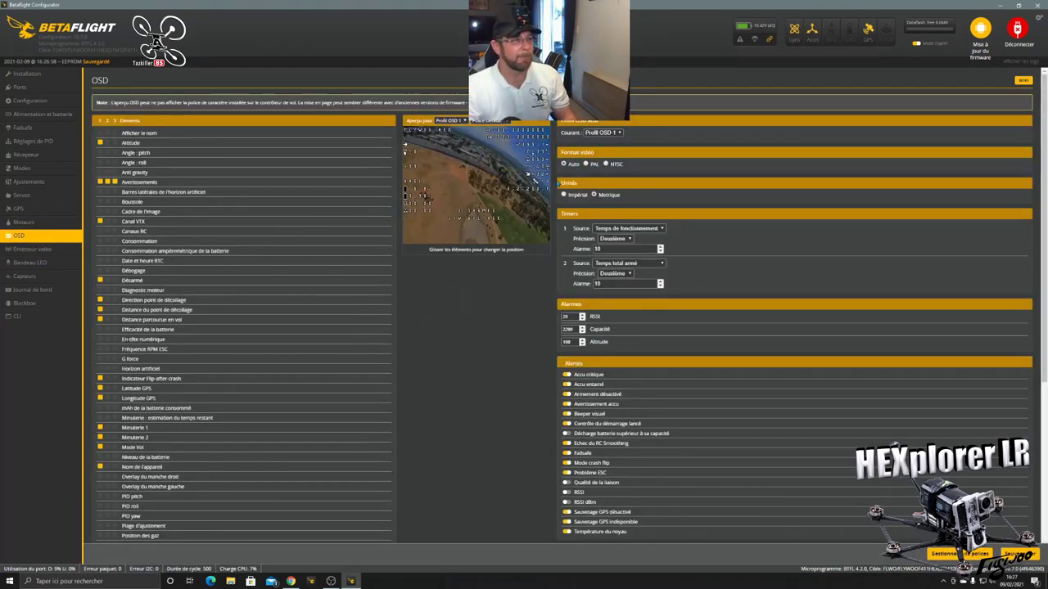
{"action": "mouse_move", "coordinate": [583, 124]}
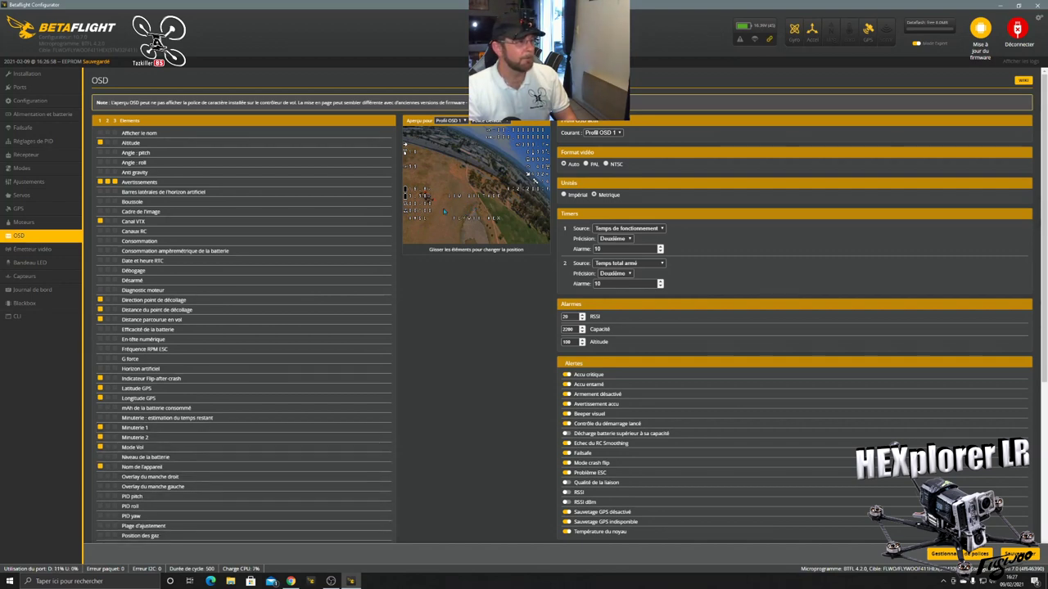
{"action": "left_click", "coordinate": [100, 427]}
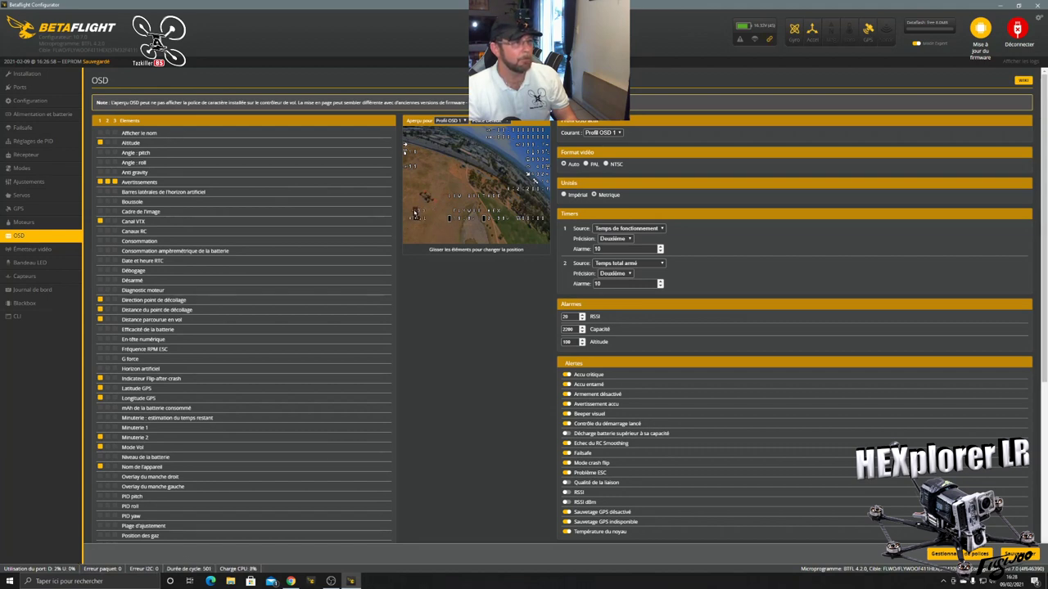
{"action": "left_click_drag", "start_coordinate": [415, 214], "coordinate": [517, 212]}
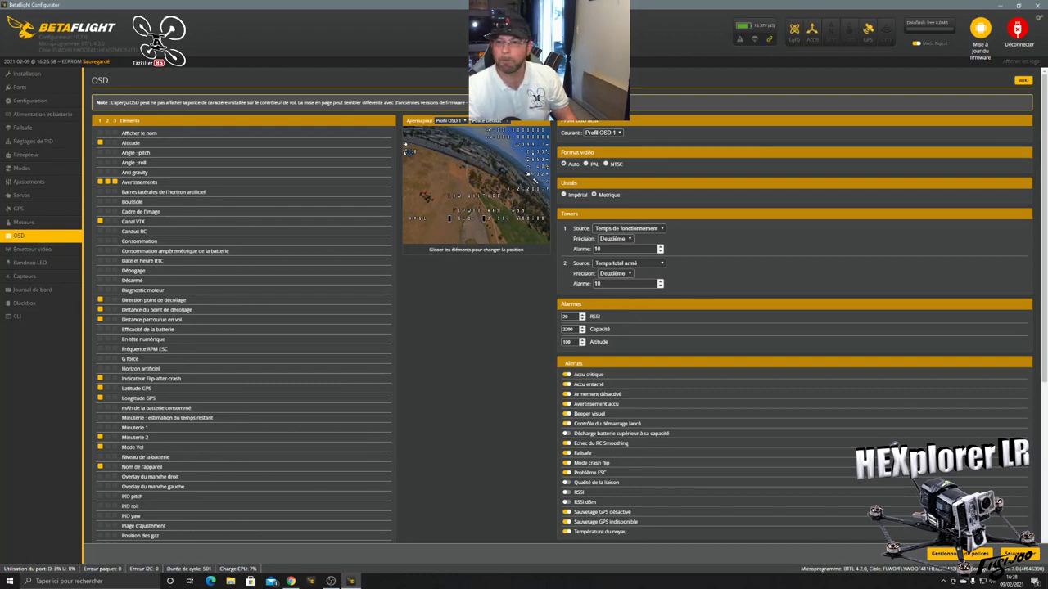
- Hide the Blackbox log status, core temperature, GPS latitude and GPS longitude elements in OSD profile 1
{"action": "scroll", "coordinate": [409, 157], "scroll_direction": "down", "scroll_amount": 5}
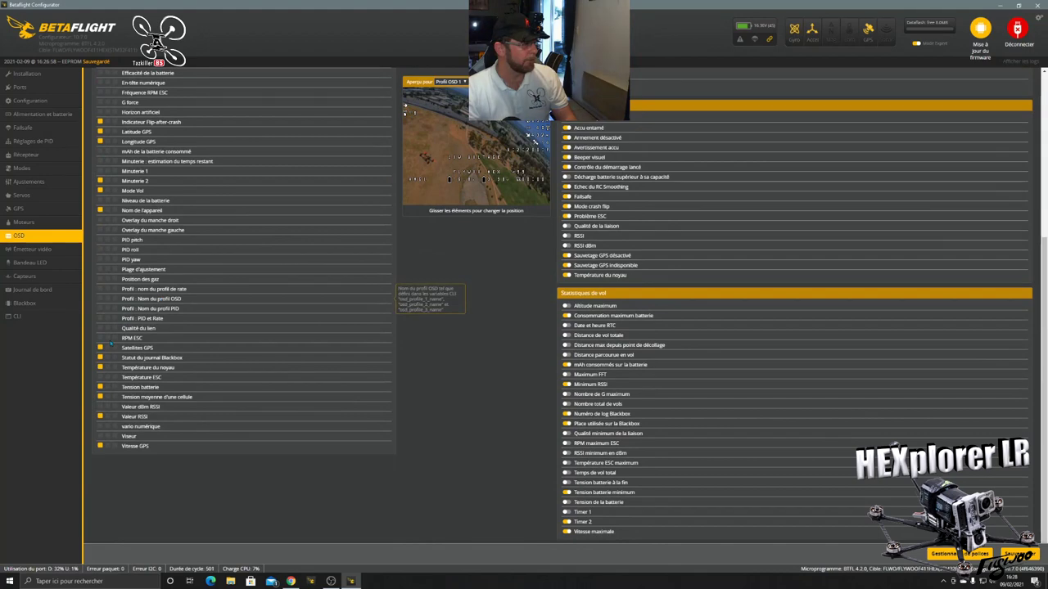
{"action": "left_click", "coordinate": [101, 358]}
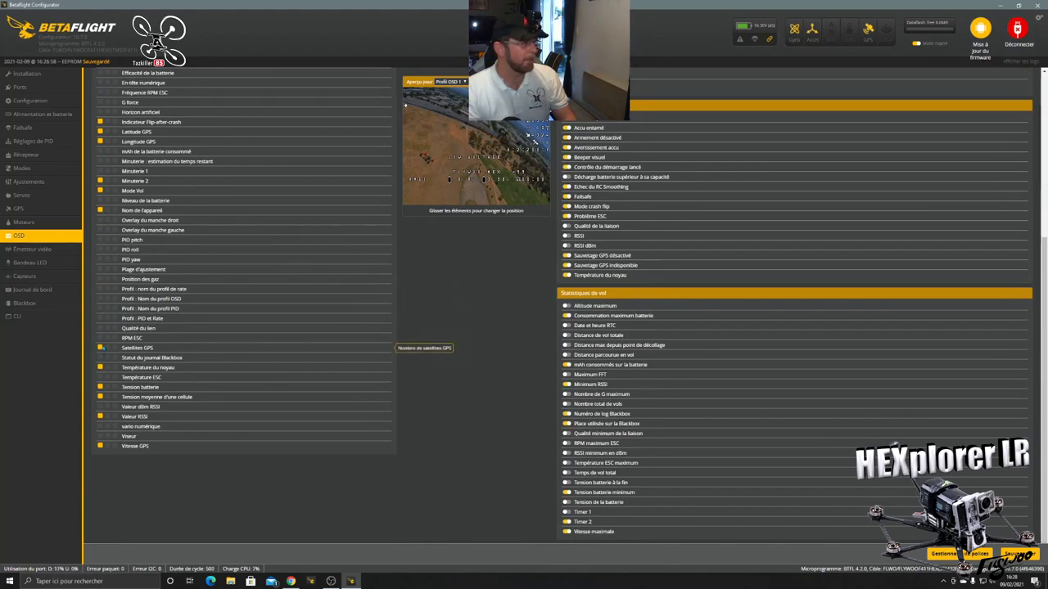
{"action": "scroll", "coordinate": [389, 181], "scroll_direction": "up", "scroll_amount": 3}
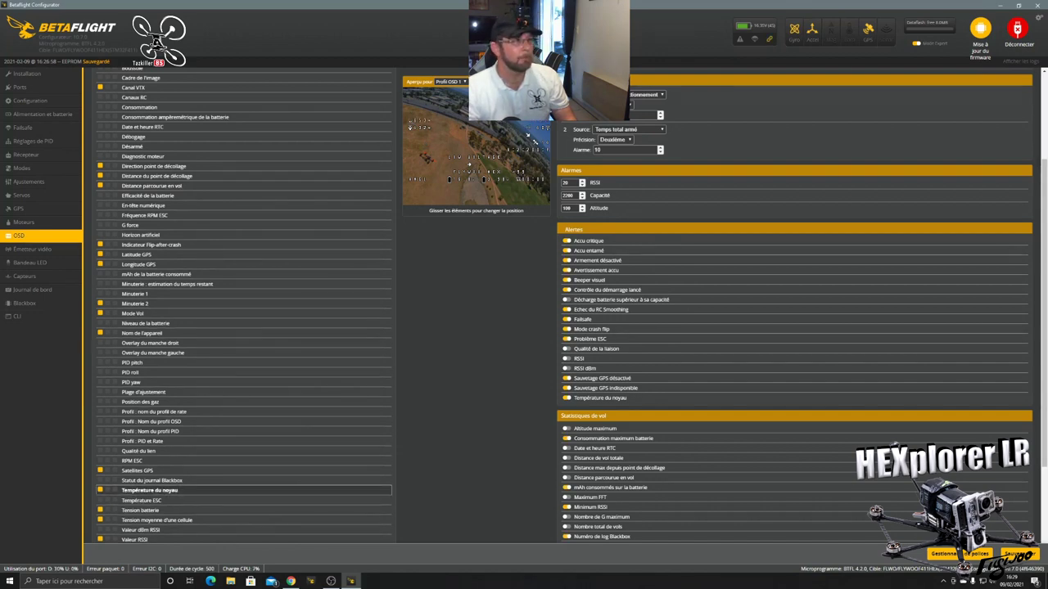
{"action": "left_click", "coordinate": [100, 490]}
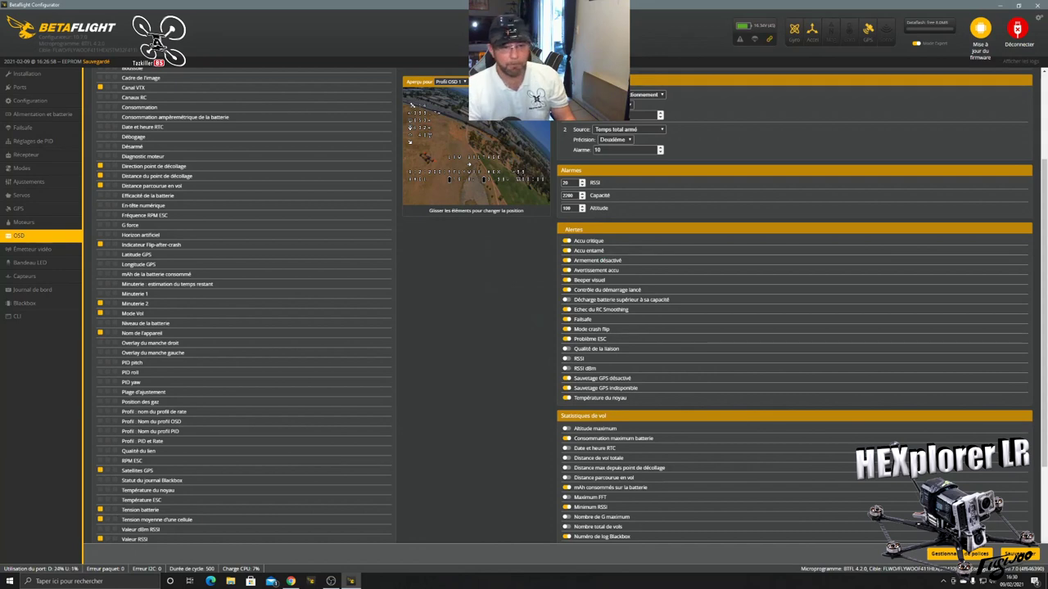
- Save the OSD settings and upload the Vision font preset to the flight controller
{"action": "left_click", "coordinate": [1019, 554]}
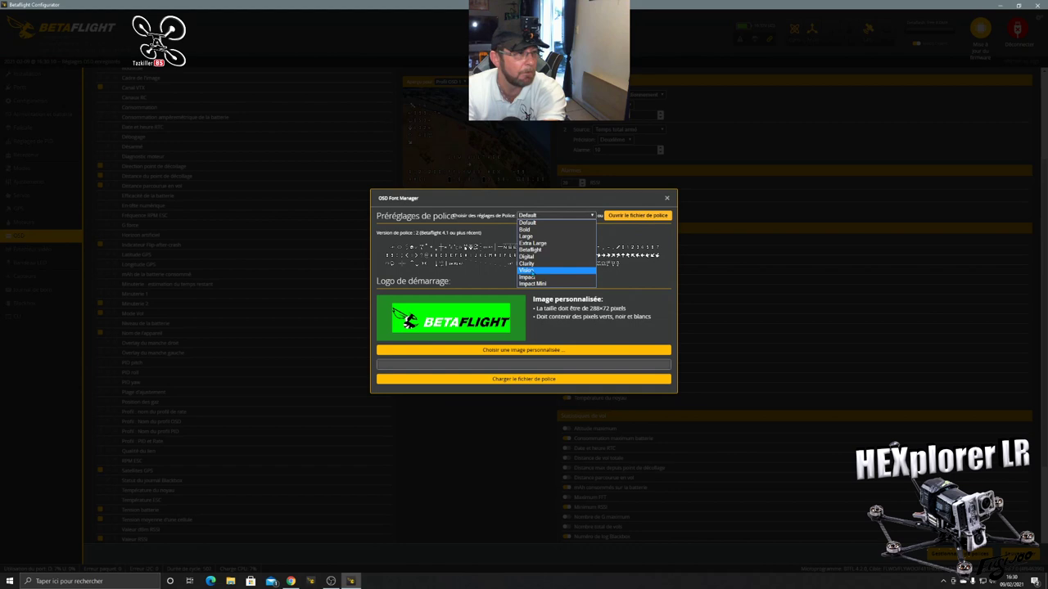
{"action": "left_click", "coordinate": [514, 381]}
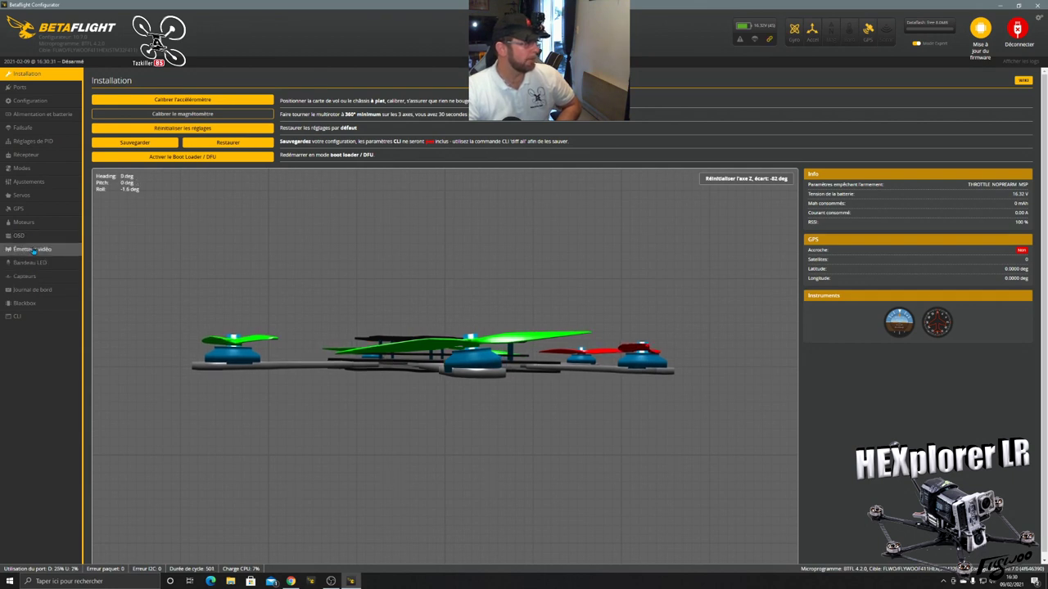
- In the VTX table, label power level 5 as 600, set levels 2 to 4 to 50, 100 and 200, and save
{"action": "left_click", "coordinate": [34, 249]}
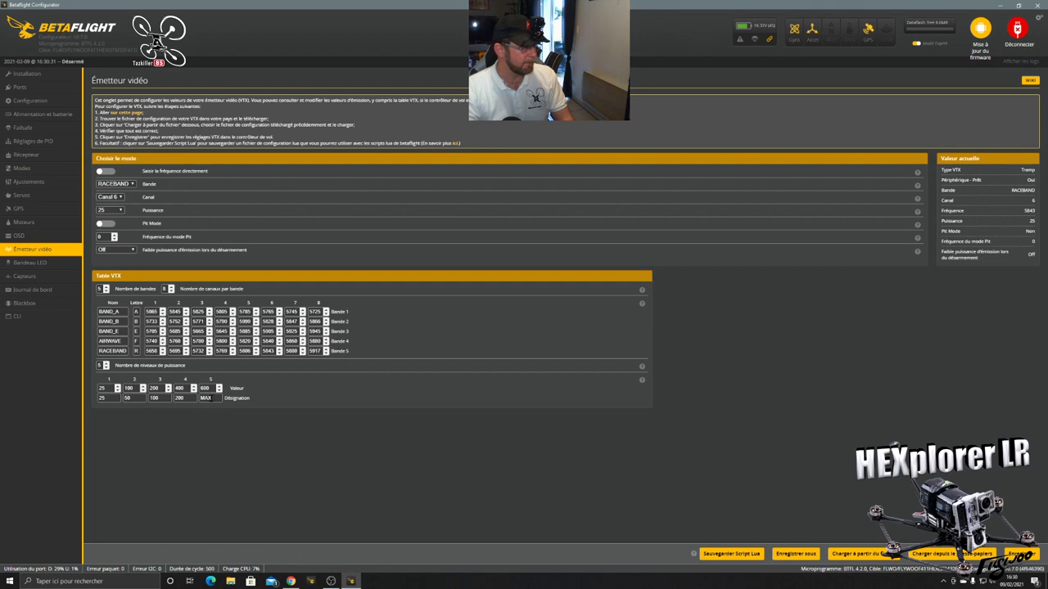
{"action": "type", "text": "600"}
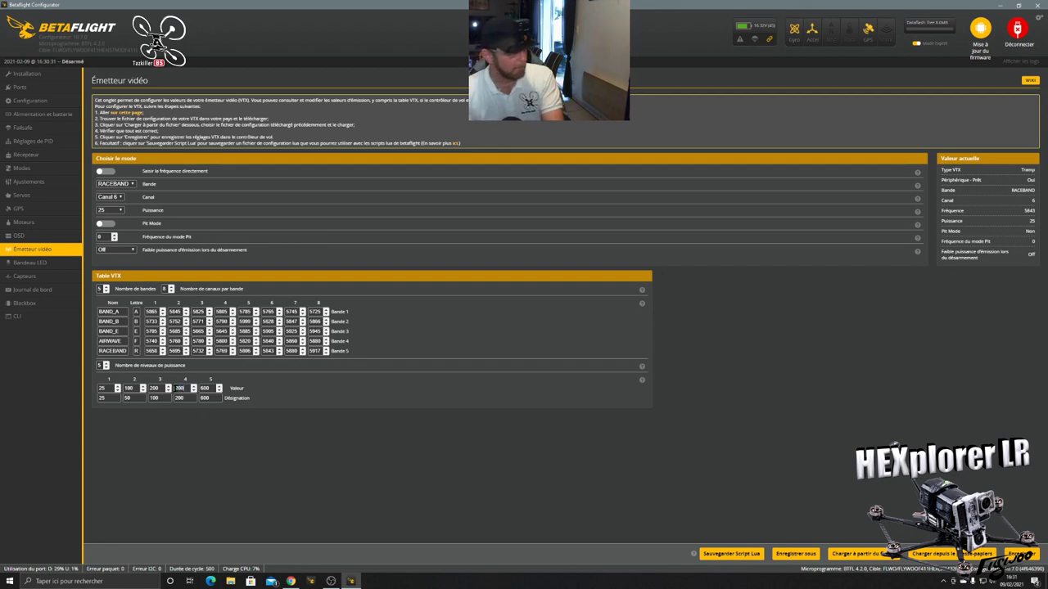
{"action": "left_click_drag", "start_coordinate": [158, 388], "coordinate": [144, 390]}
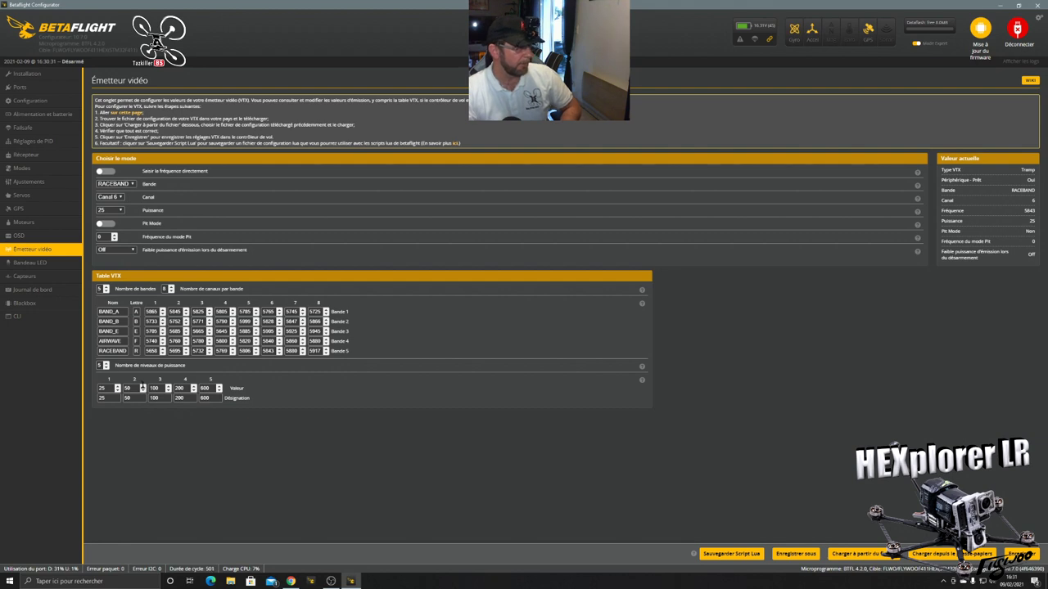
{"action": "left_click", "coordinate": [1020, 554]}
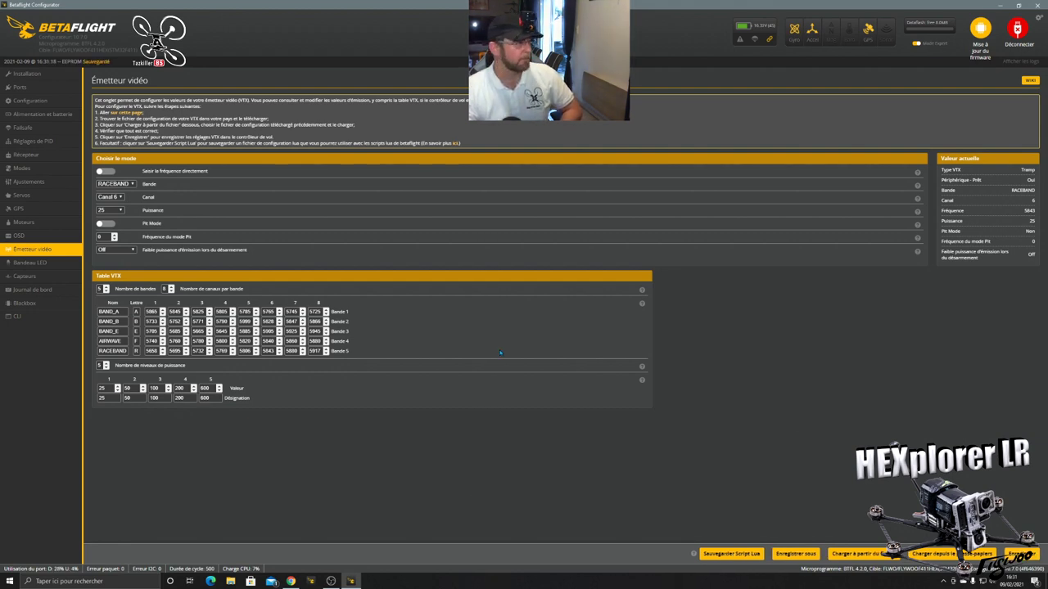
- Open the CLI and the DUMP CROSSFIRE notes, and list the flight controller's vtx settings with the vtx command
{"action": "left_click", "coordinate": [31, 318]}
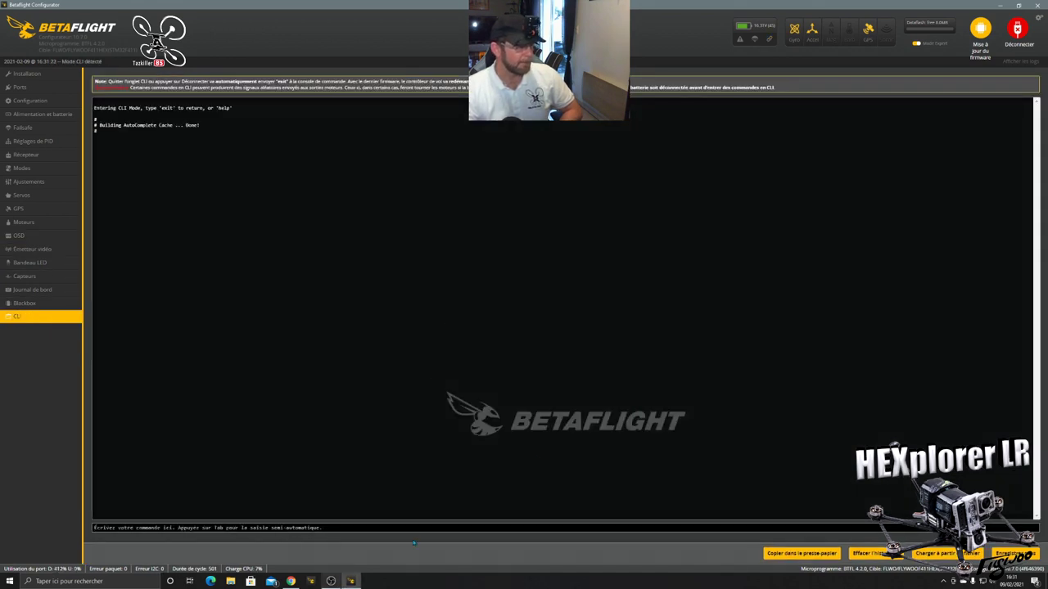
{"action": "left_click", "coordinate": [999, 6]}
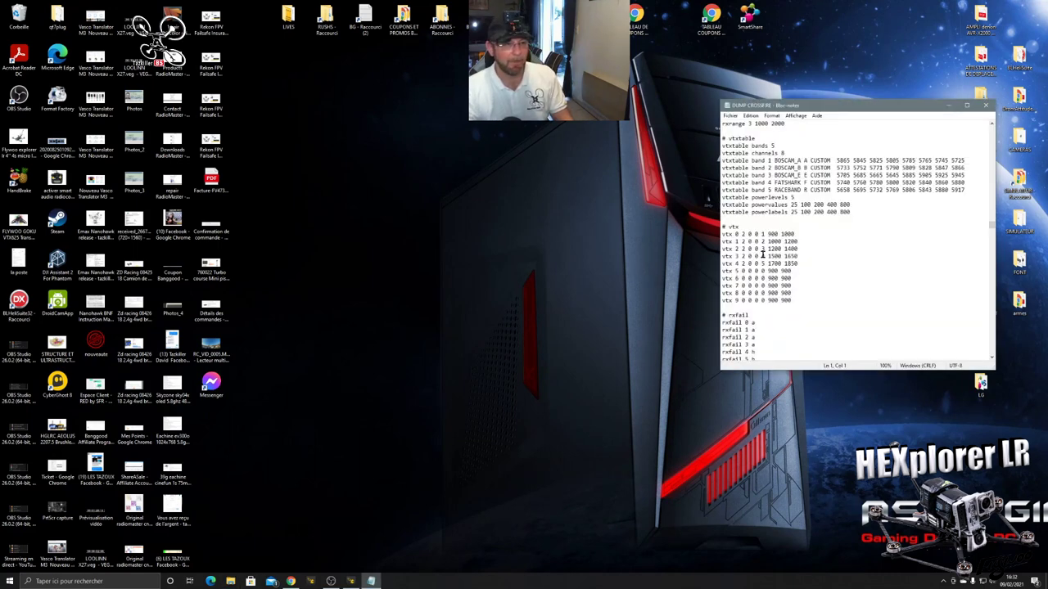
{"action": "left_click", "coordinate": [351, 581]}
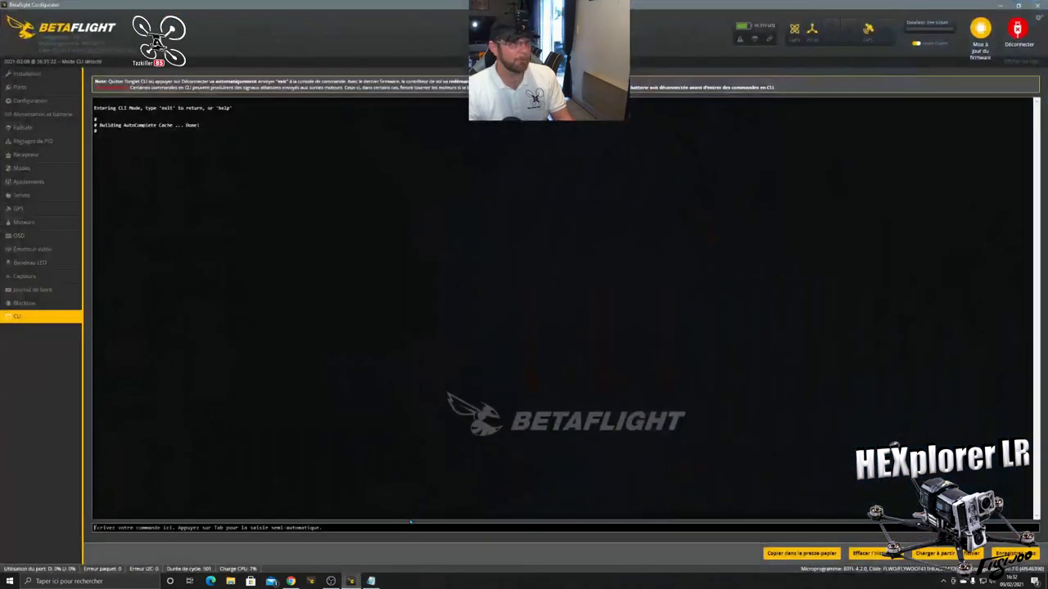
{"action": "left_click", "coordinate": [371, 582]}
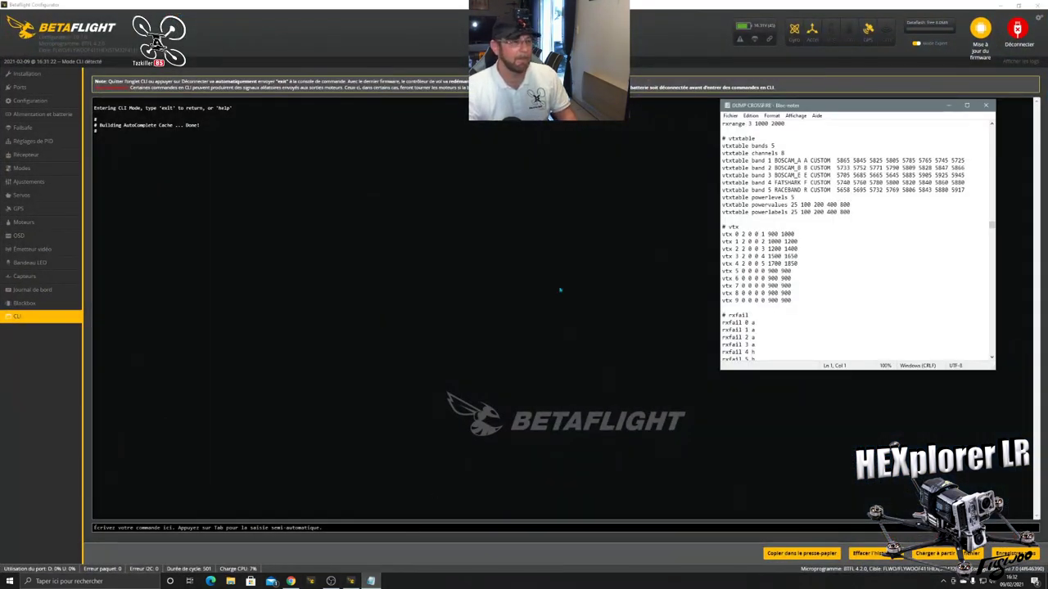
{"action": "key", "text": "alt+Tab"}
{"action": "type", "text": "vtx"}
{"action": "key", "text": "Return"}
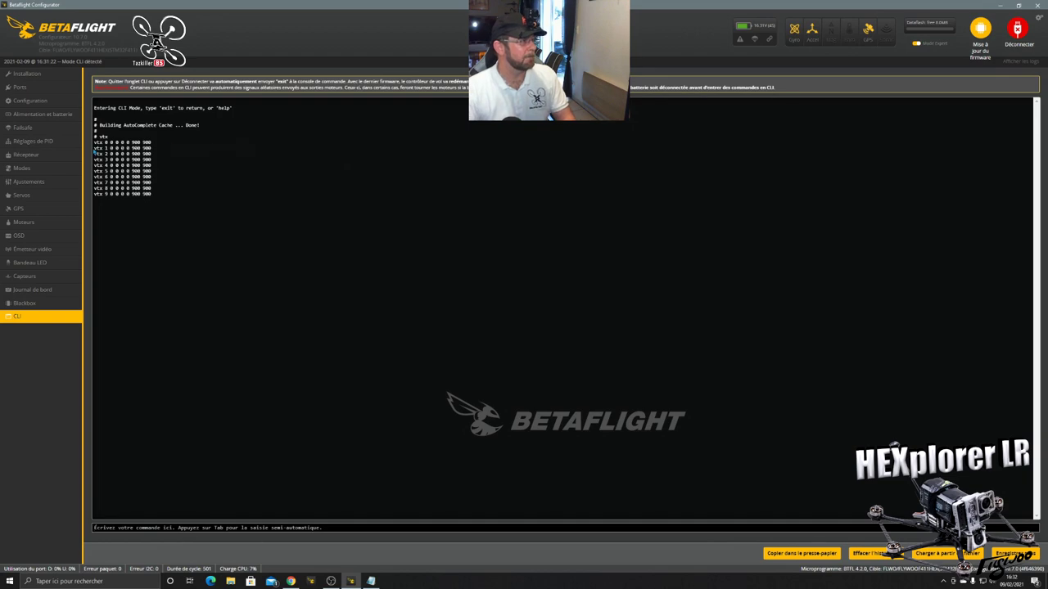
{"action": "key", "text": "alt+Tab"}
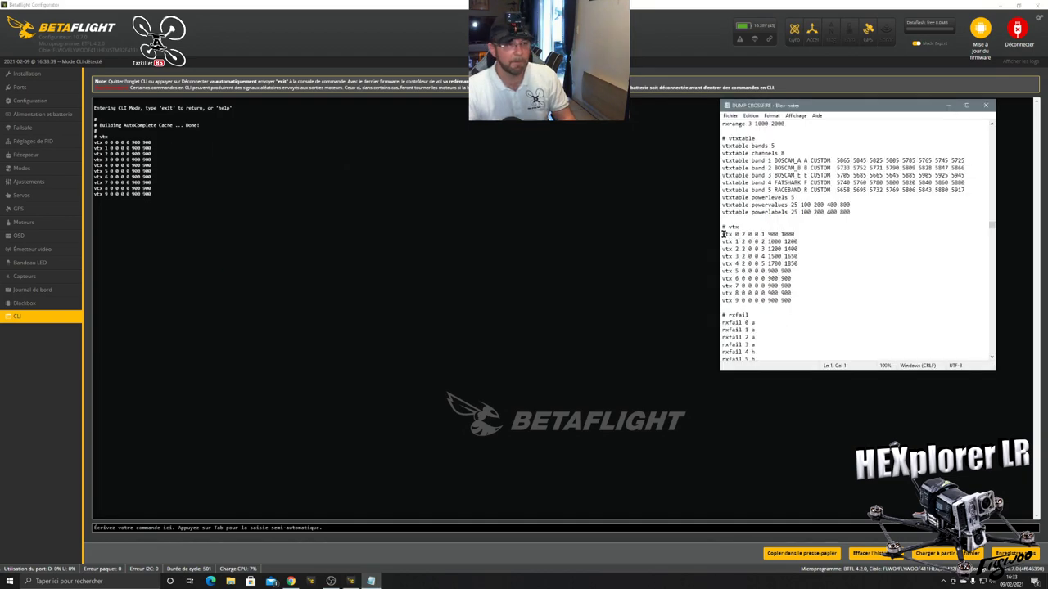
{"action": "left_click_drag", "start_coordinate": [723, 234], "coordinate": [750, 234]}
{"action": "left_click_drag", "start_coordinate": [794, 233], "coordinate": [795, 234]}
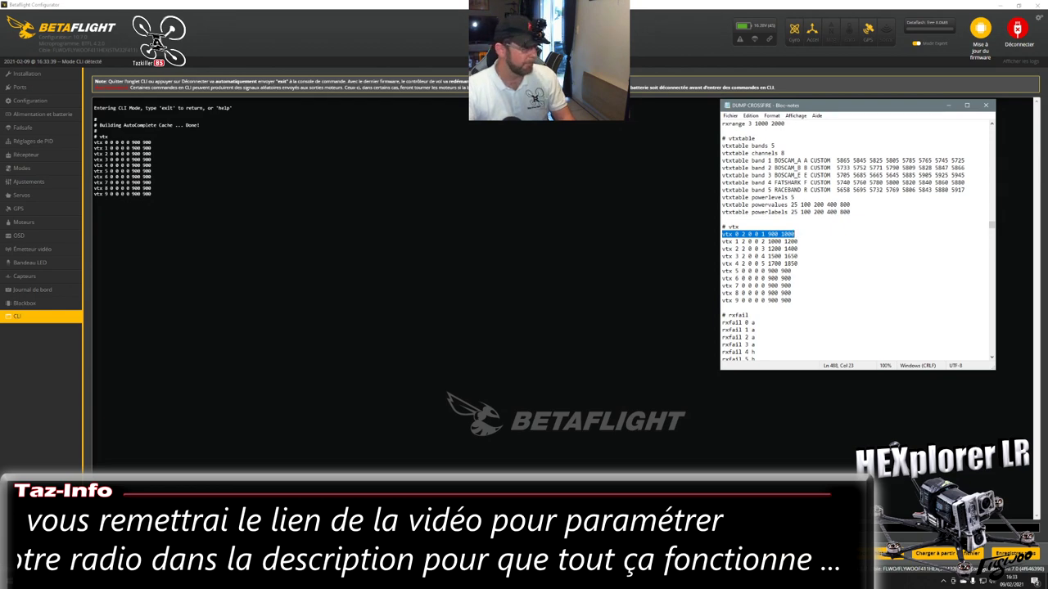
{"action": "key", "text": "alt+Tab"}
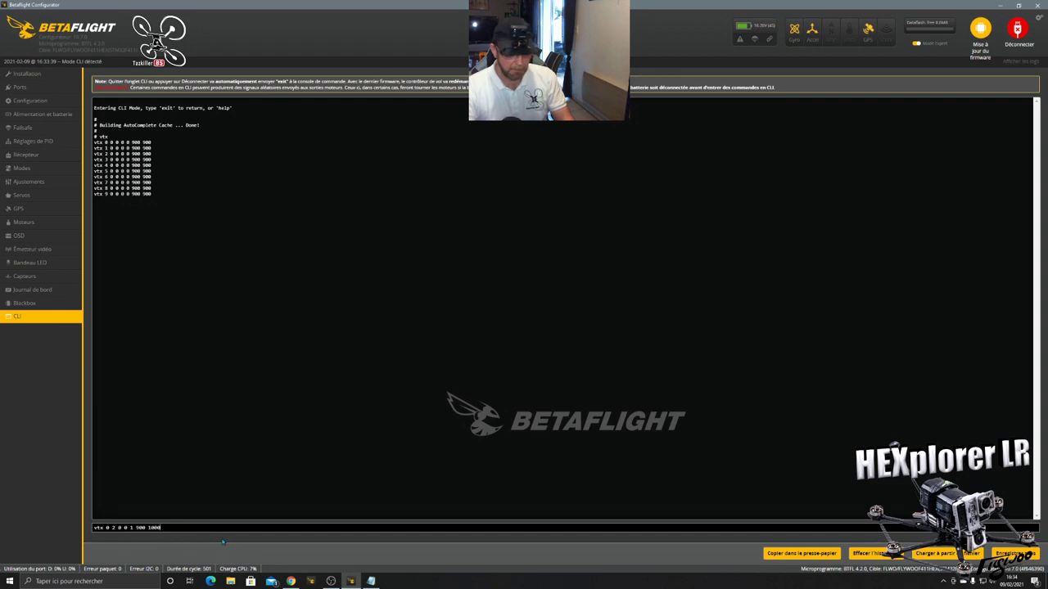
{"action": "key", "text": "Return"}
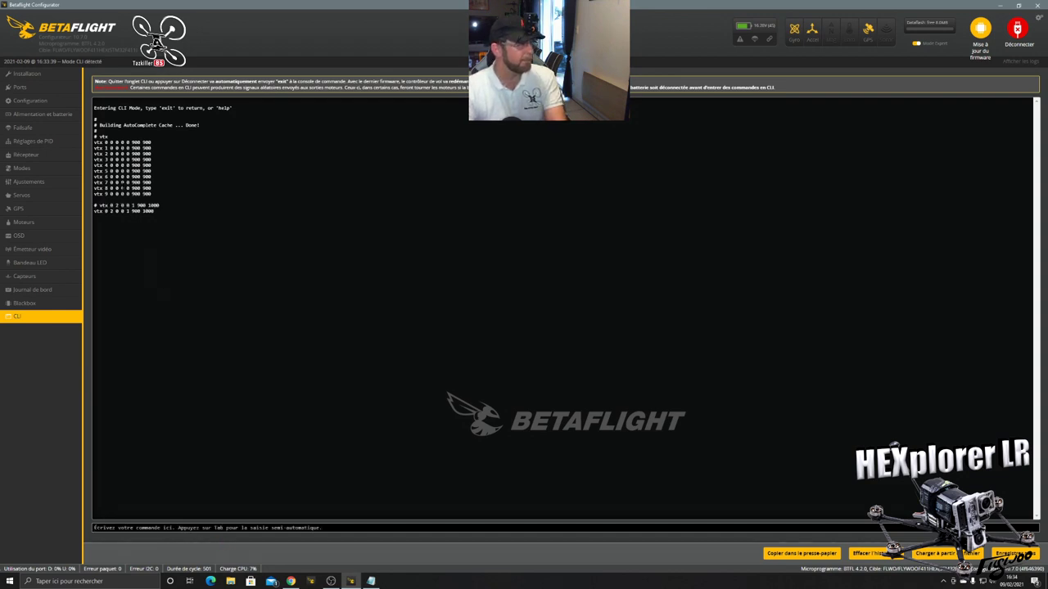
{"action": "left_click", "coordinate": [371, 581]}
{"action": "left_click_drag", "start_coordinate": [799, 242], "coordinate": [721, 242]}
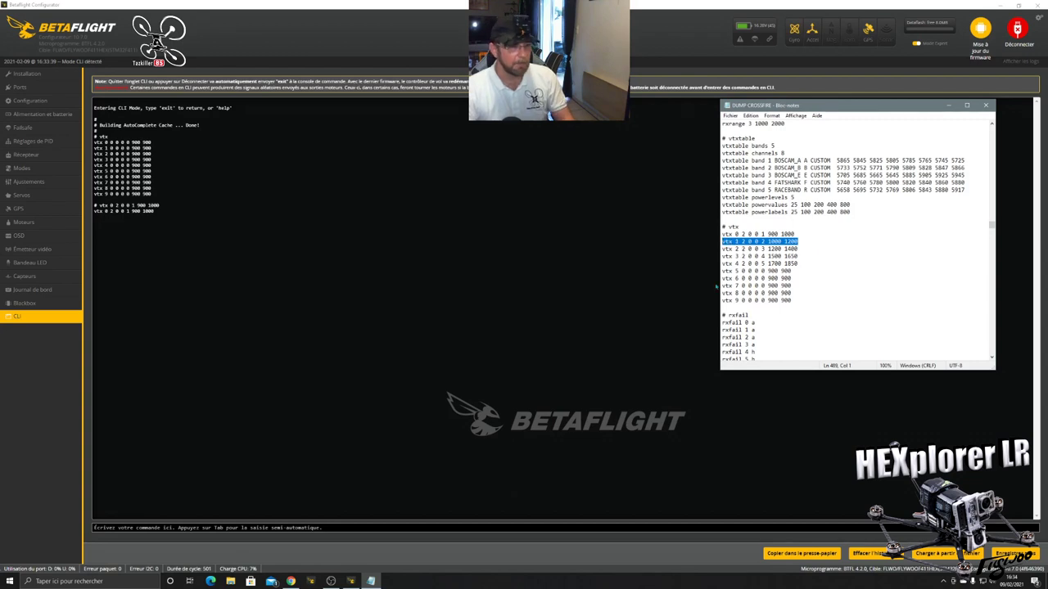
{"action": "key", "text": "ctrl+c"}
{"action": "left_click", "coordinate": [179, 545]}
{"action": "key", "text": "ctrl+v"}
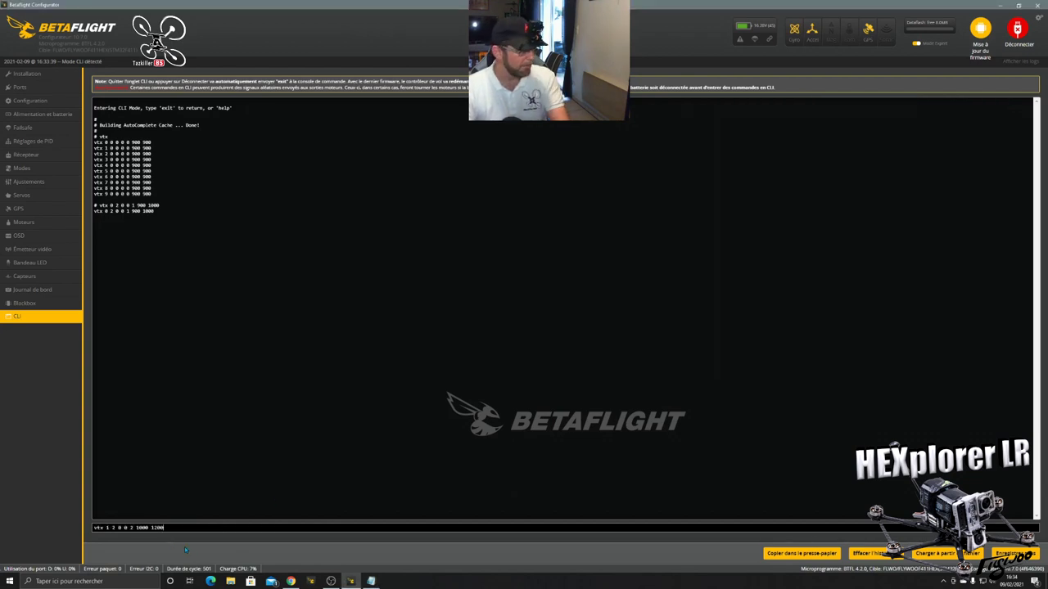
{"action": "key", "text": "Return"}
{"action": "left_click", "coordinate": [371, 581]}
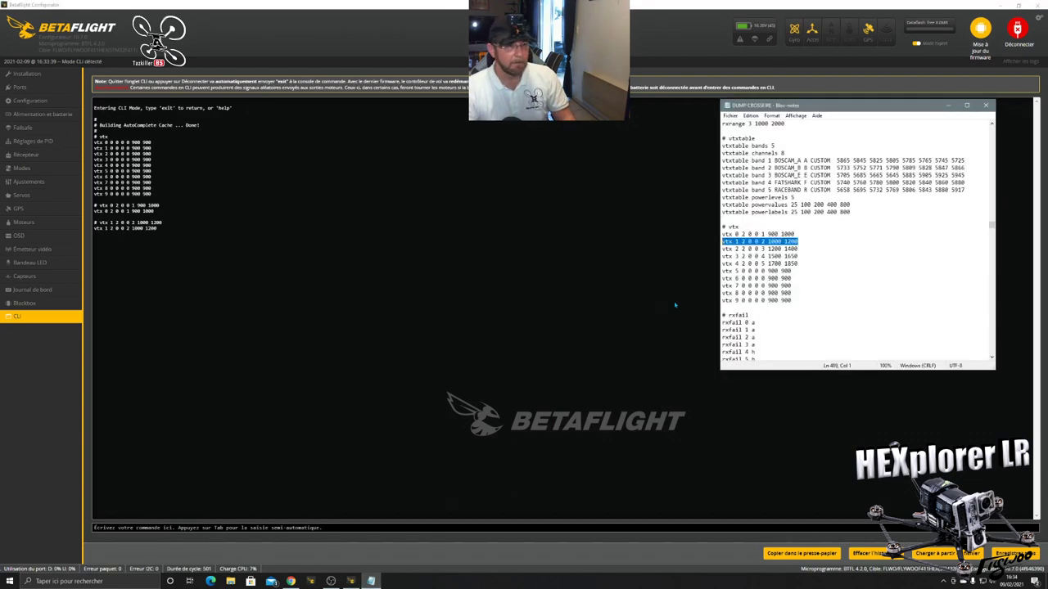
{"action": "left_click_drag", "start_coordinate": [800, 248], "coordinate": [722, 248]}
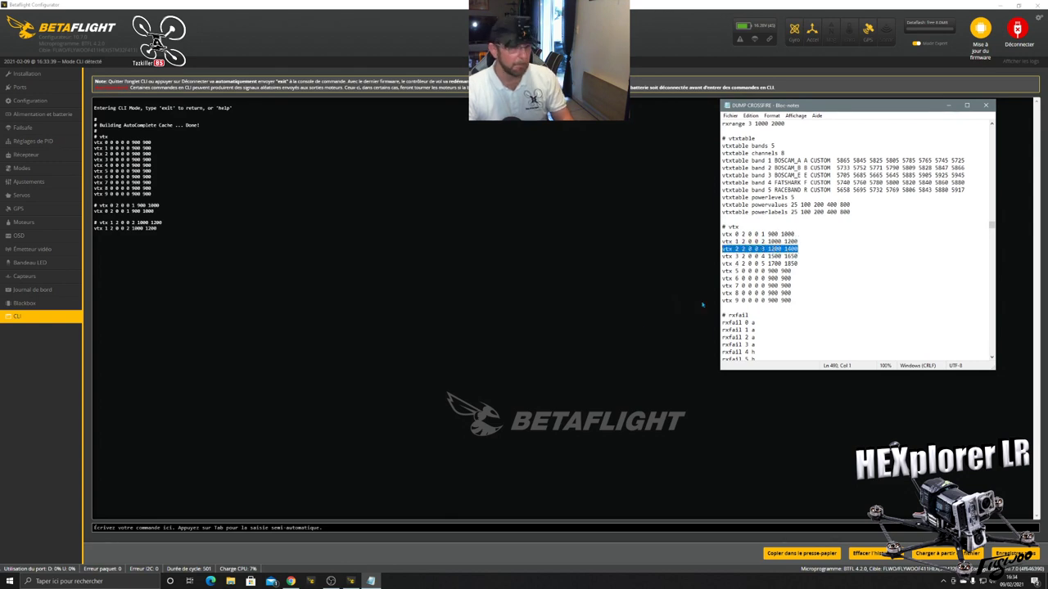
{"action": "key", "text": "ctrl+c"}
{"action": "left_click", "coordinate": [204, 527]}
{"action": "key", "text": "ctrl+v"}
{"action": "key", "text": "Return"}
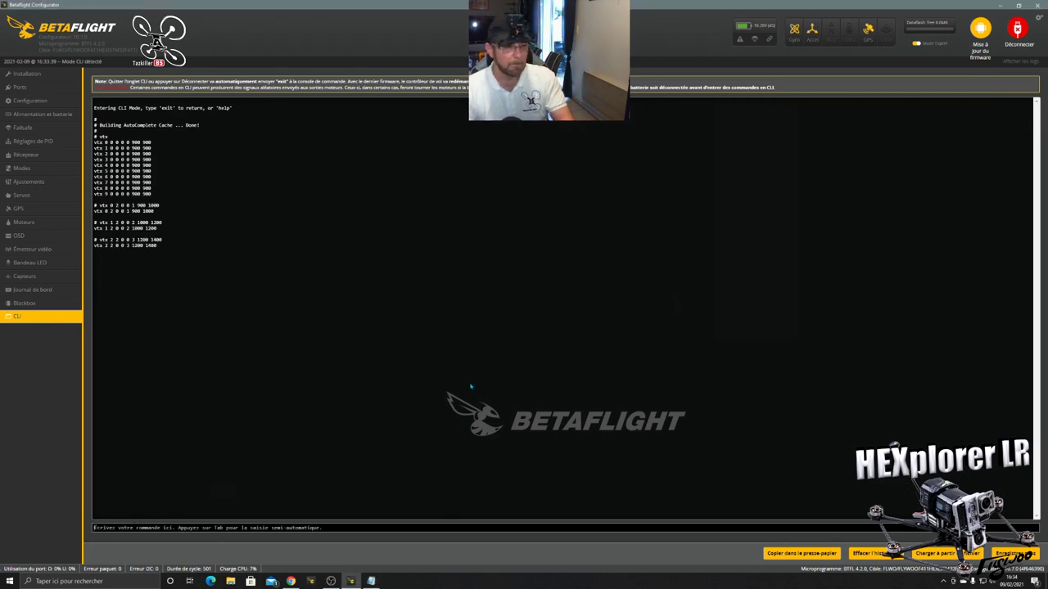
{"action": "left_click", "coordinate": [371, 581]}
{"action": "left_click_drag", "start_coordinate": [800, 256], "coordinate": [721, 257]}
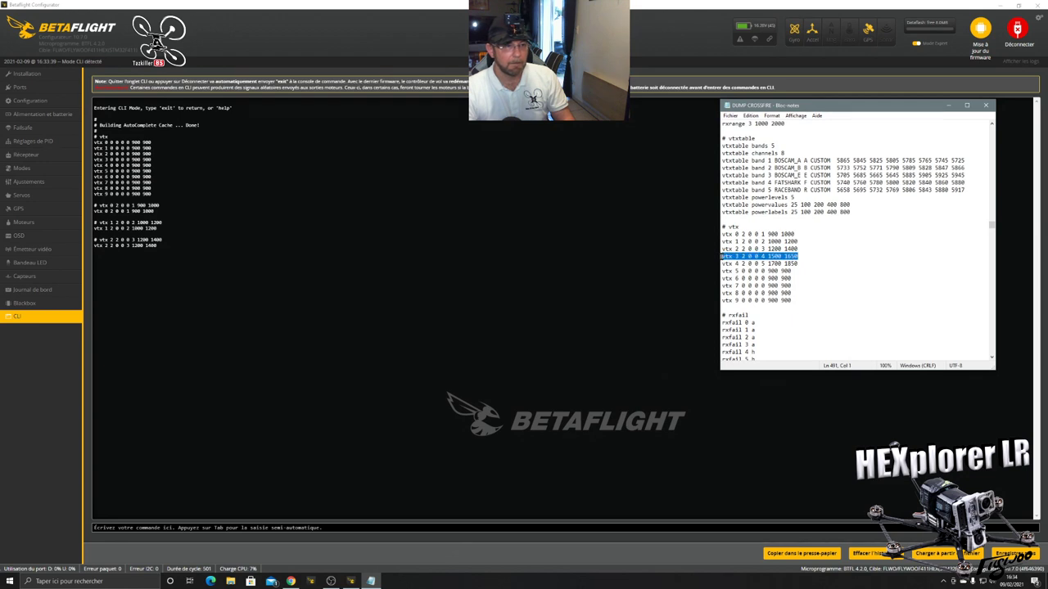
{"action": "key", "text": "ctrl+c"}
{"action": "left_click", "coordinate": [126, 527]}
{"action": "key", "text": "ctrl+v"}
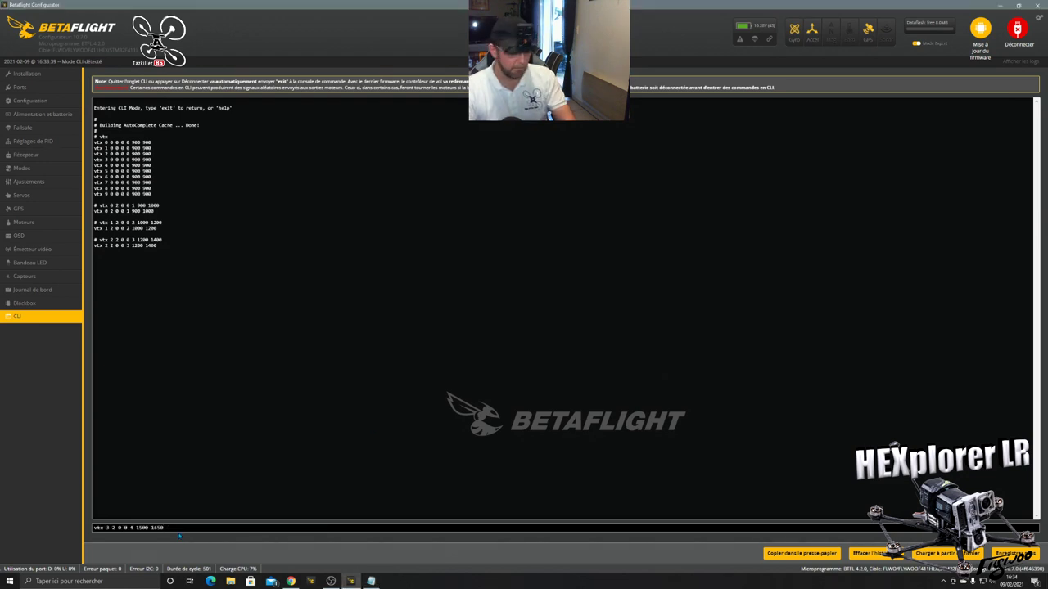
{"action": "key", "text": "Return"}
{"action": "left_click", "coordinate": [370, 581]}
{"action": "left_click_drag", "start_coordinate": [798, 263], "coordinate": [721, 264]}
{"action": "key", "text": "ctrl+c"}
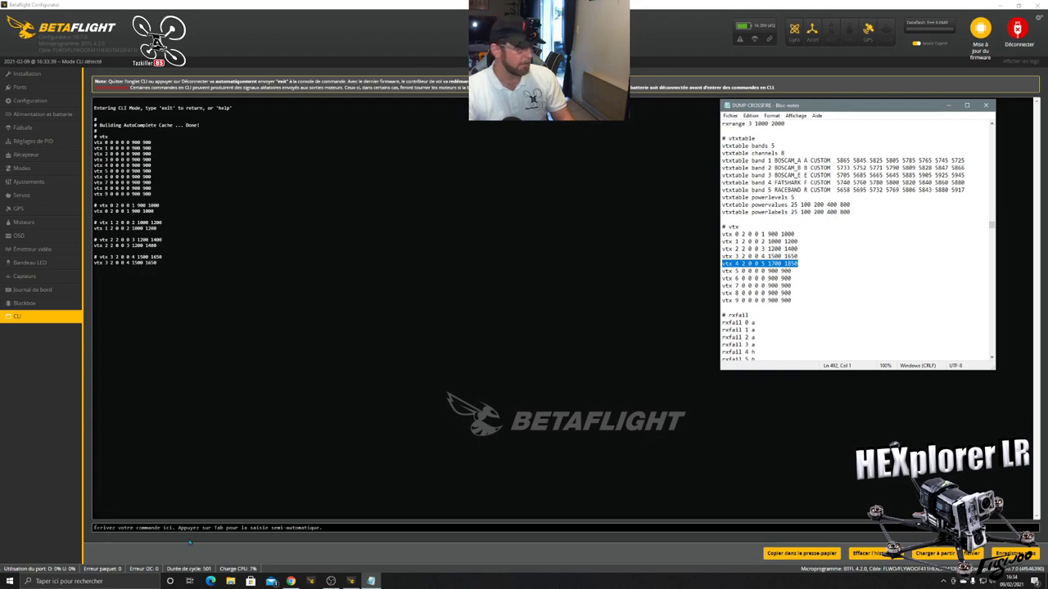
{"action": "left_click", "coordinate": [127, 527]}
{"action": "key", "text": "ctrl+v"}
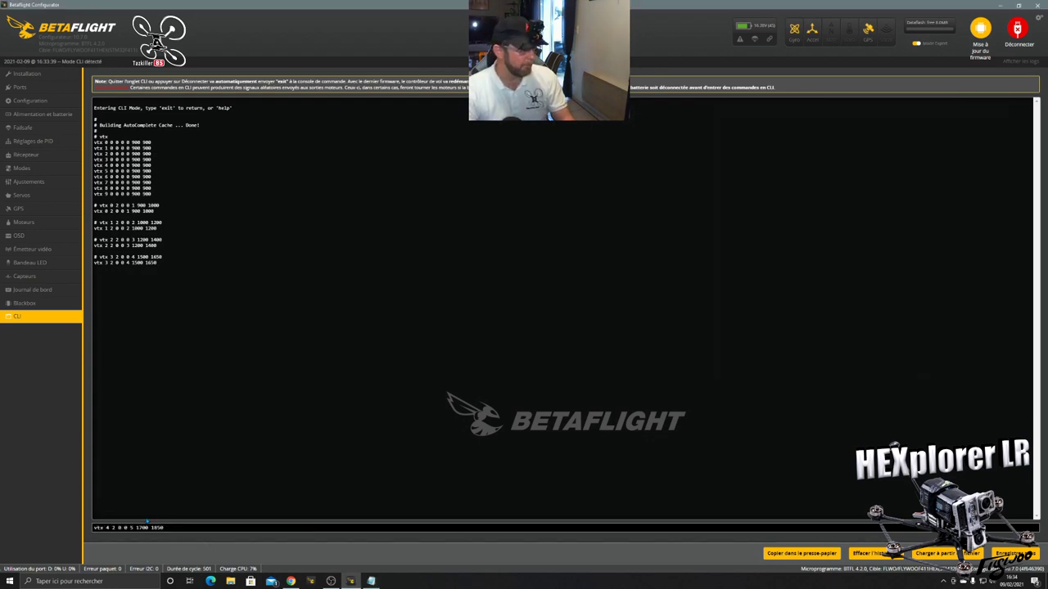
{"action": "key", "text": "Return"}
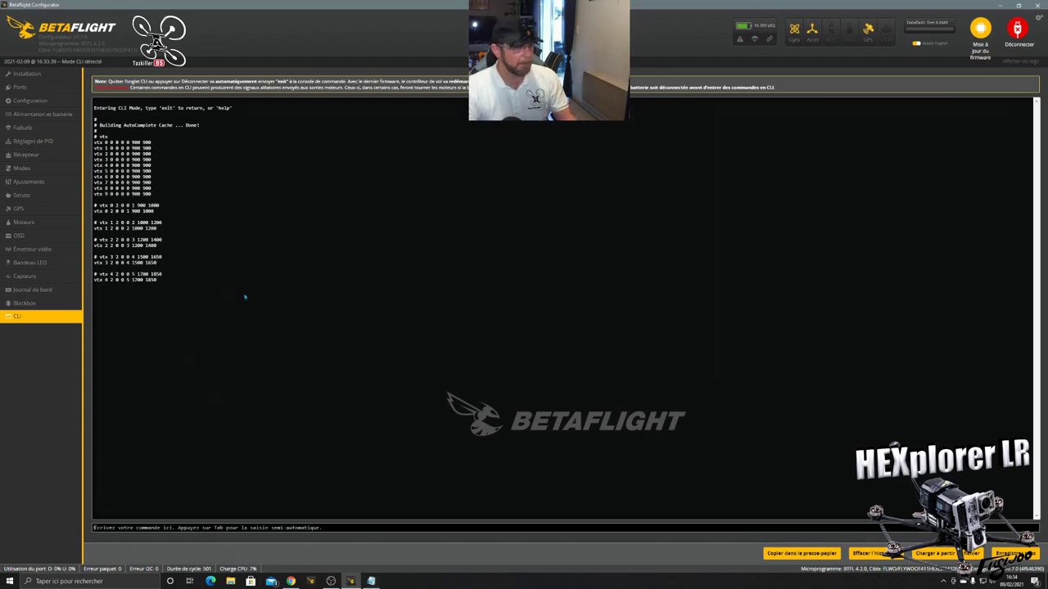
{"action": "type", "text": "save"}
{"action": "key", "text": "Return"}
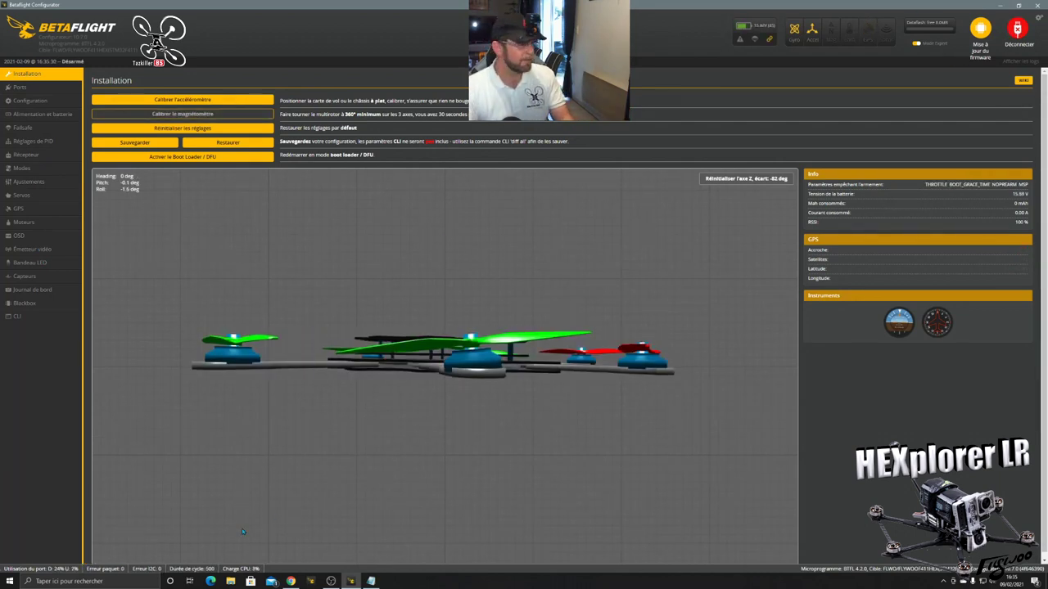
- Reopen the CLI, run the dump command and select its entire output from the dump line to batch end
{"action": "left_click", "coordinate": [34, 319]}
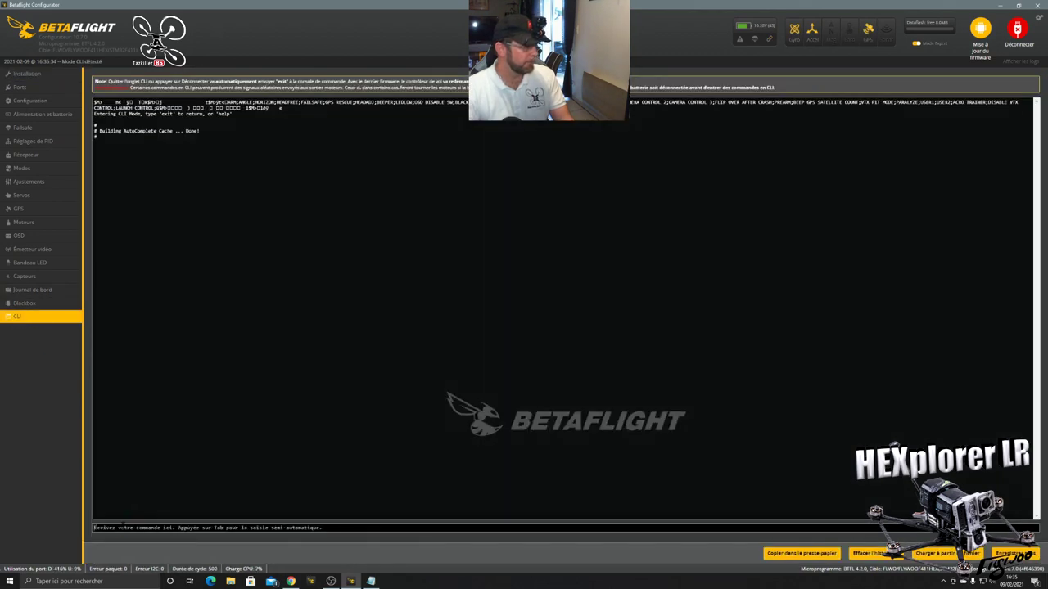
{"action": "type", "text": "dump"}
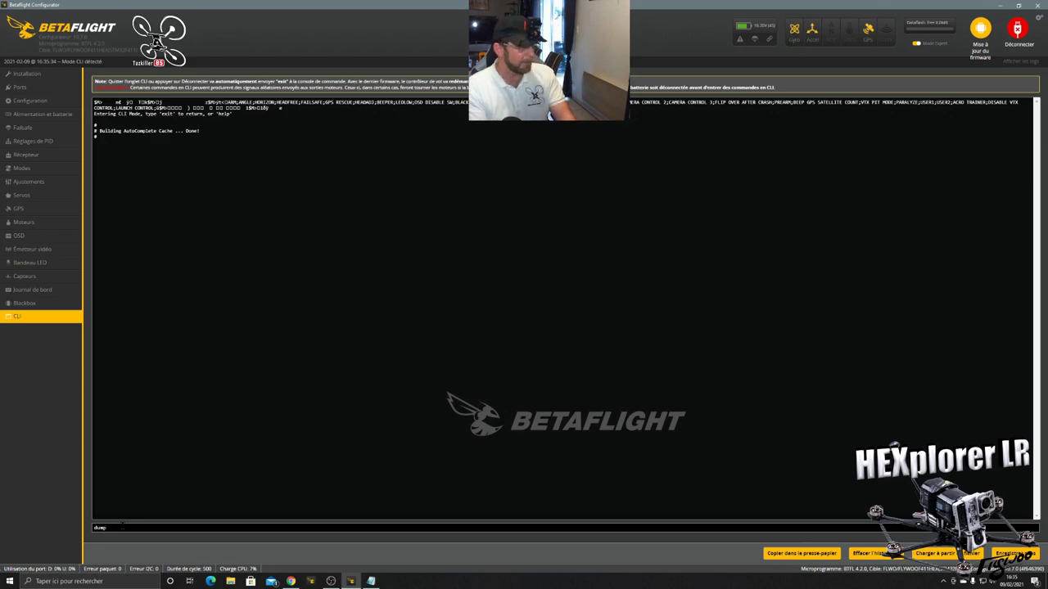
{"action": "key", "text": "Return"}
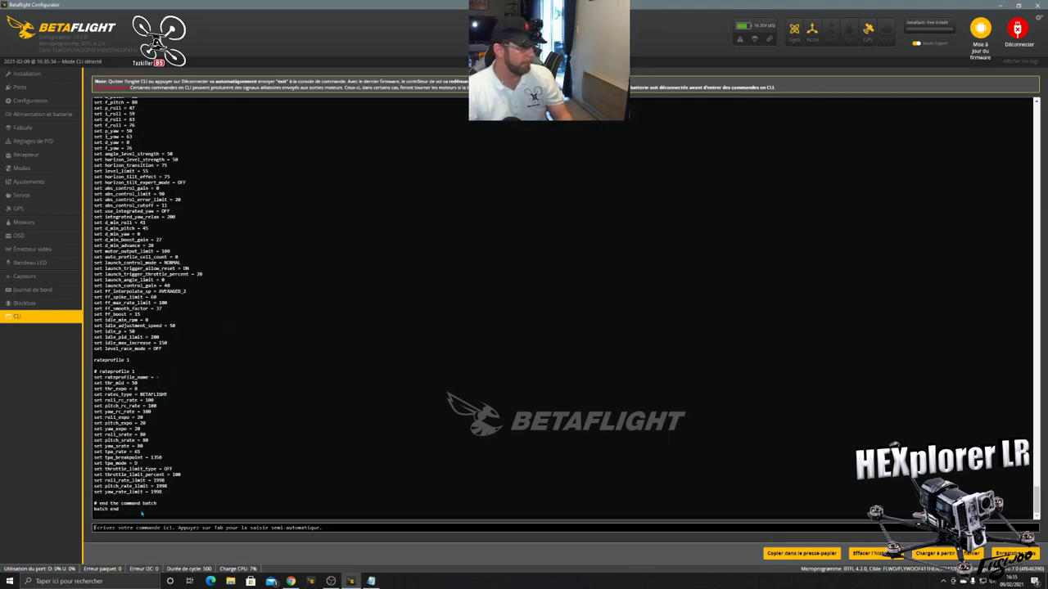
{"action": "left_click_drag", "start_coordinate": [131, 509], "coordinate": [95, 143]}
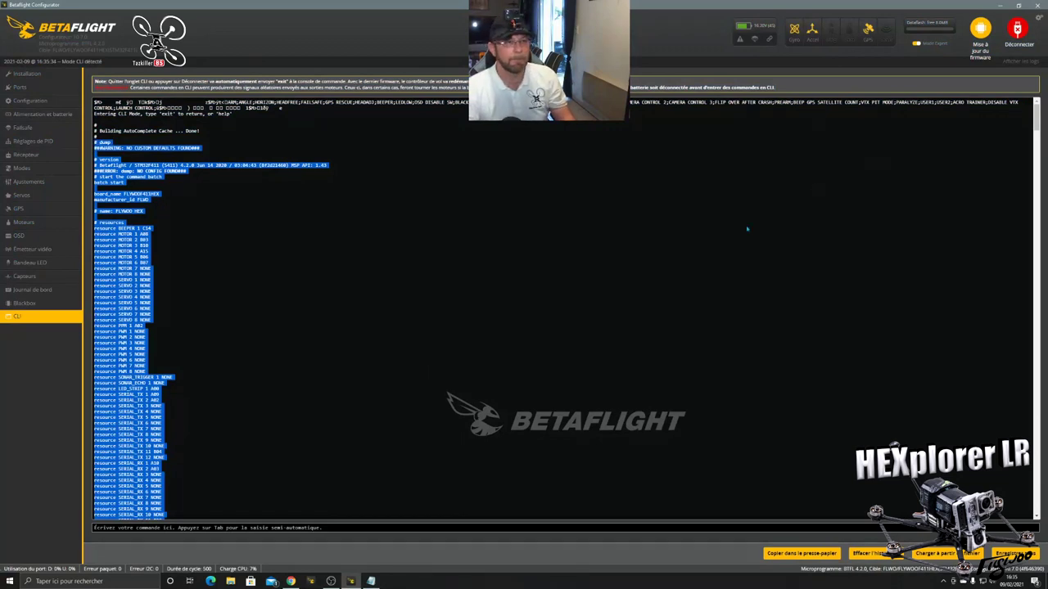
- Disconnect the flight controller and close Betaflight Configurator
{"action": "left_click", "coordinate": [139, 194]}
{"action": "type", "text": "dfu"}
{"action": "key", "text": "Return"}
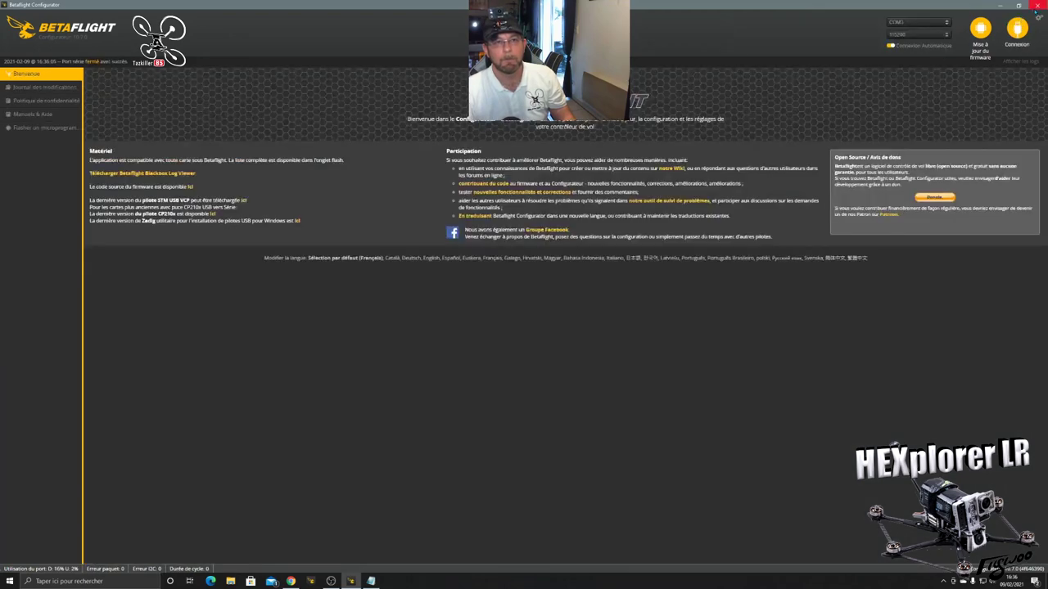
{"action": "left_click", "coordinate": [1037, 5]}
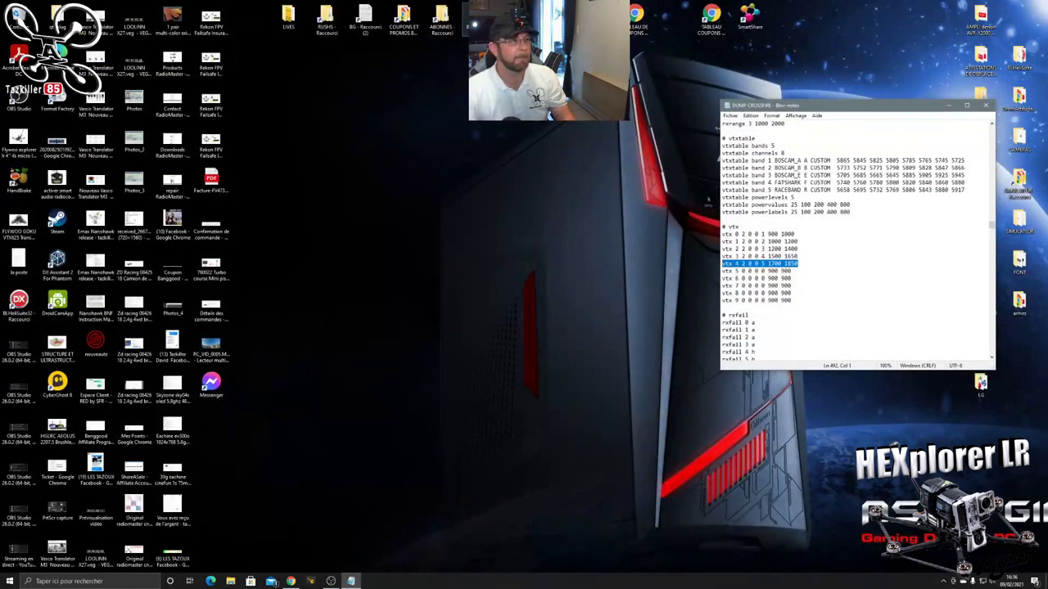
- In File Explorer, create a folder named "Explorer HEX" inside the BETAFLIGHT folder
{"action": "left_click", "coordinate": [231, 581]}
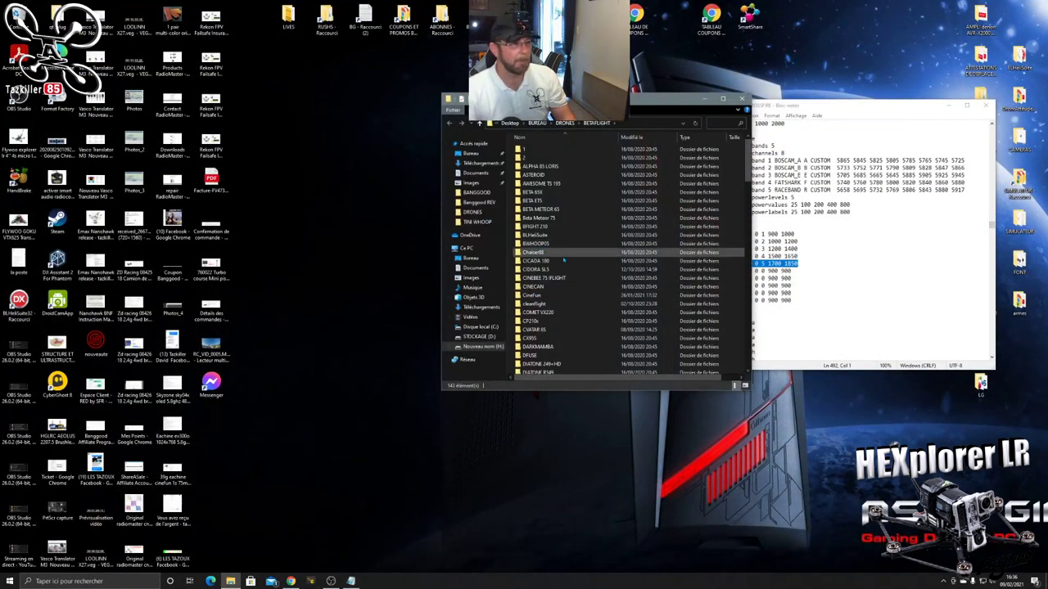
{"action": "right_click", "coordinate": [604, 283]}
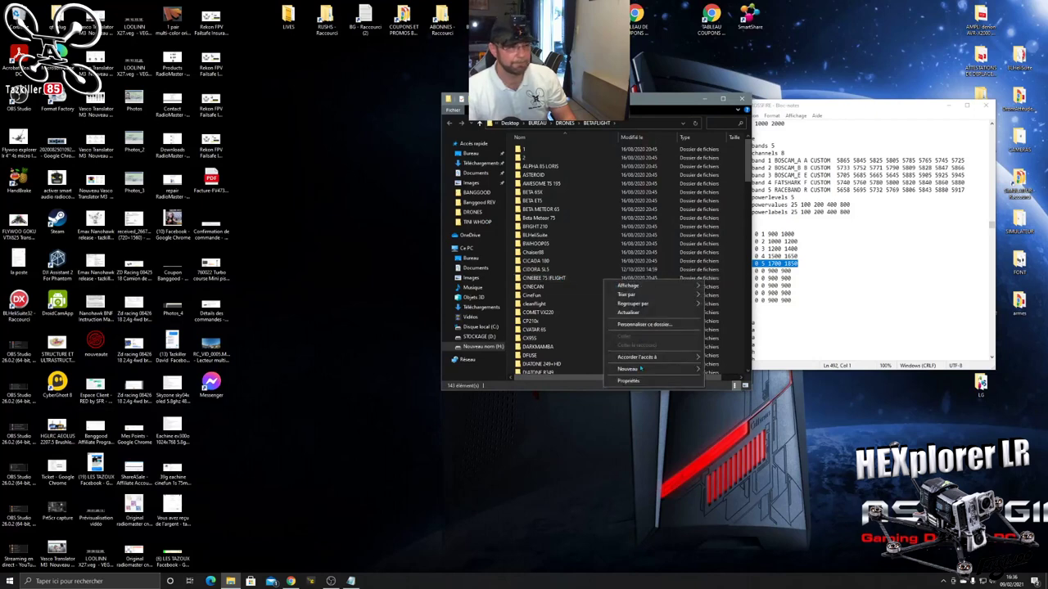
{"action": "mouse_move", "coordinate": [645, 370]}
{"action": "left_click", "coordinate": [724, 370]}
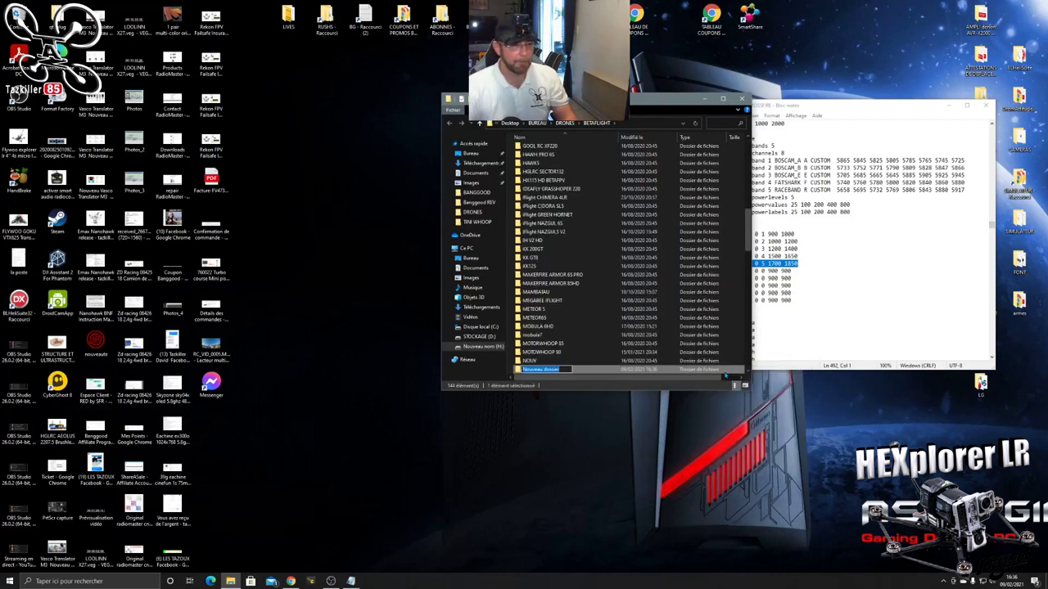
{"action": "type", "text": "Explorer"}
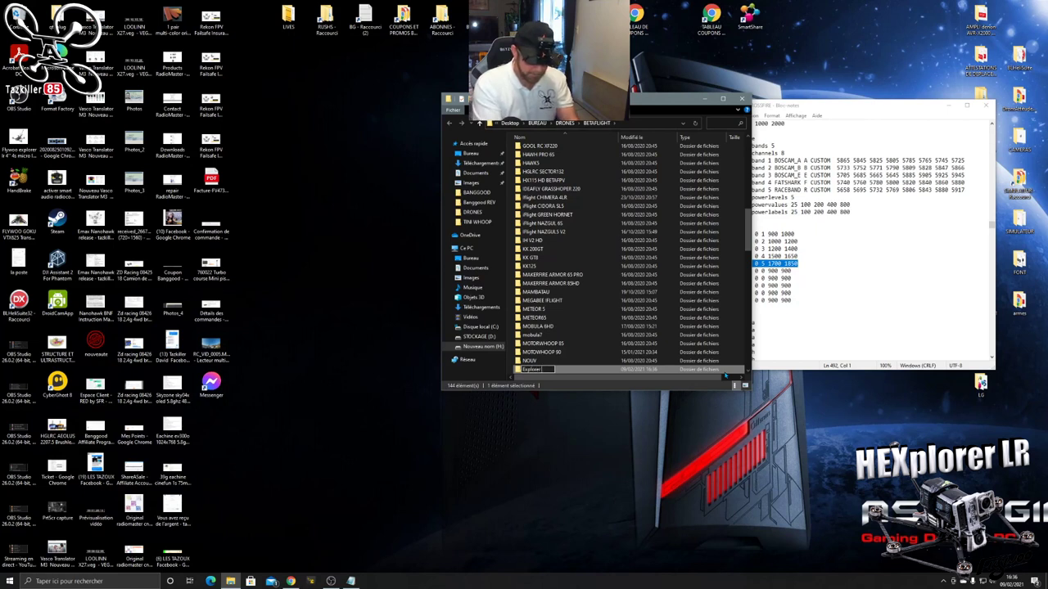
{"action": "type", "text": " HZ"}
{"action": "type", "text": "X"}
{"action": "key", "text": "Return"}
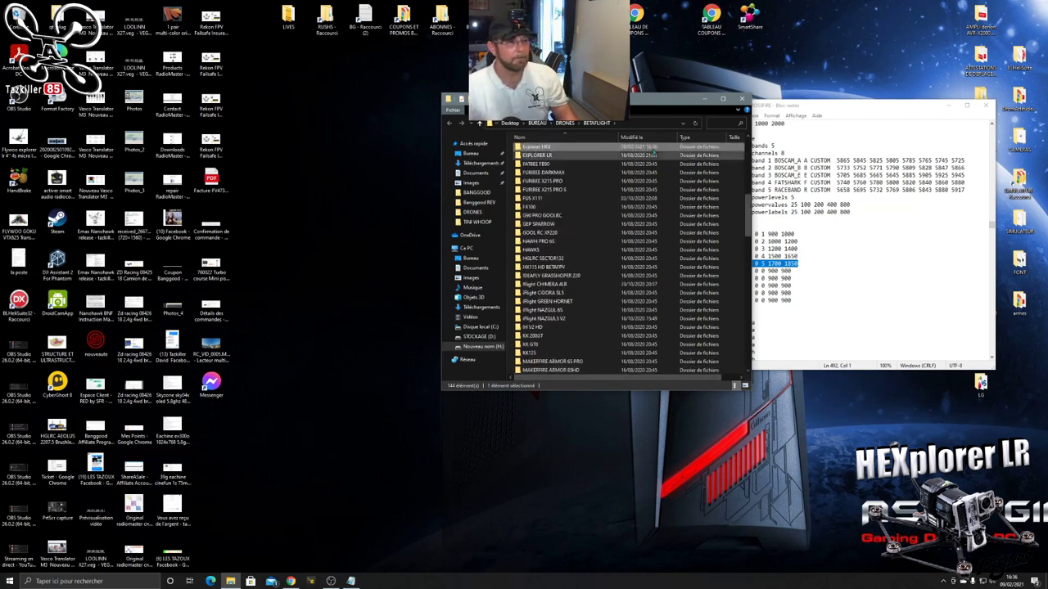
- Create a text document named "dump" inside the Explorer HEX folder
{"action": "double_click", "coordinate": [573, 148]}
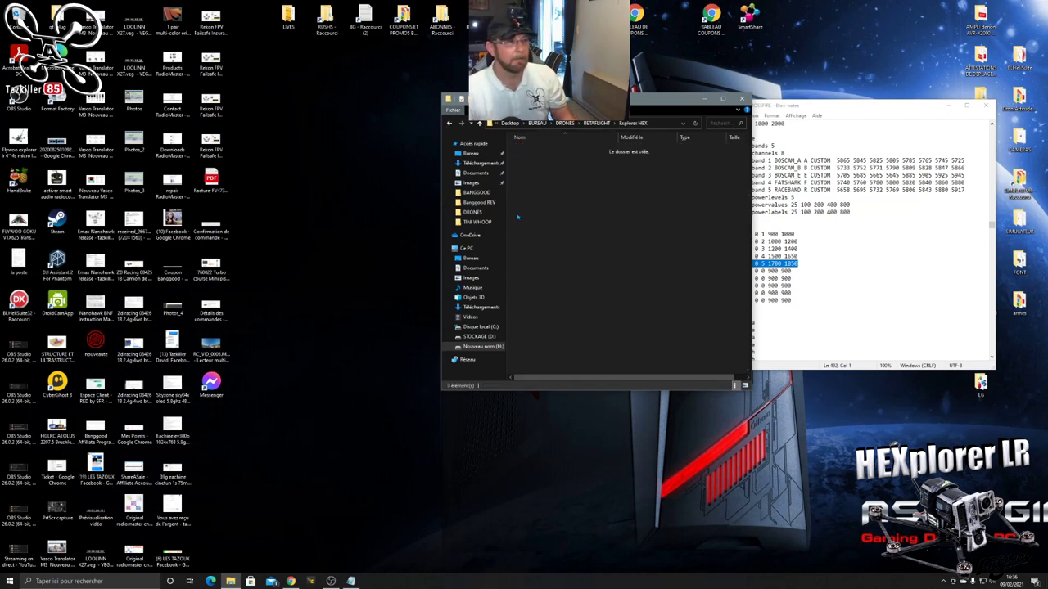
{"action": "right_click", "coordinate": [573, 204]}
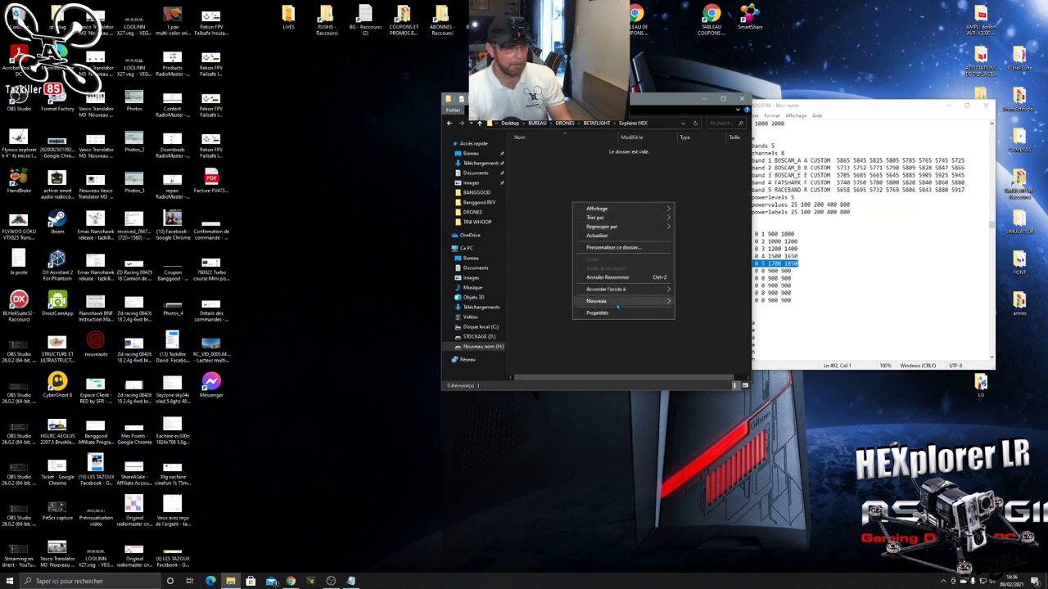
{"action": "mouse_move", "coordinate": [619, 305]}
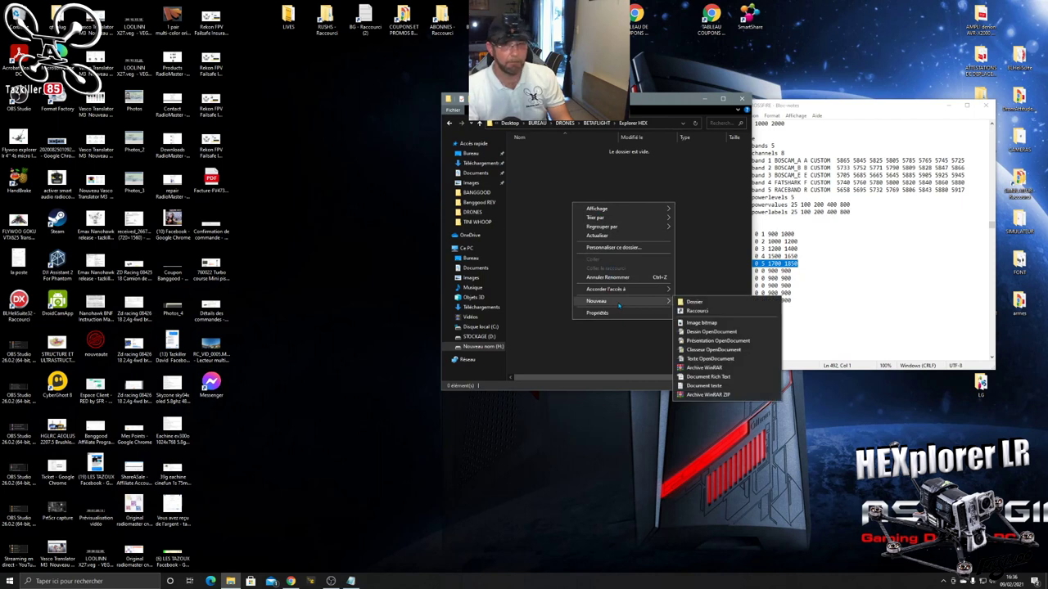
{"action": "left_click", "coordinate": [702, 387]}
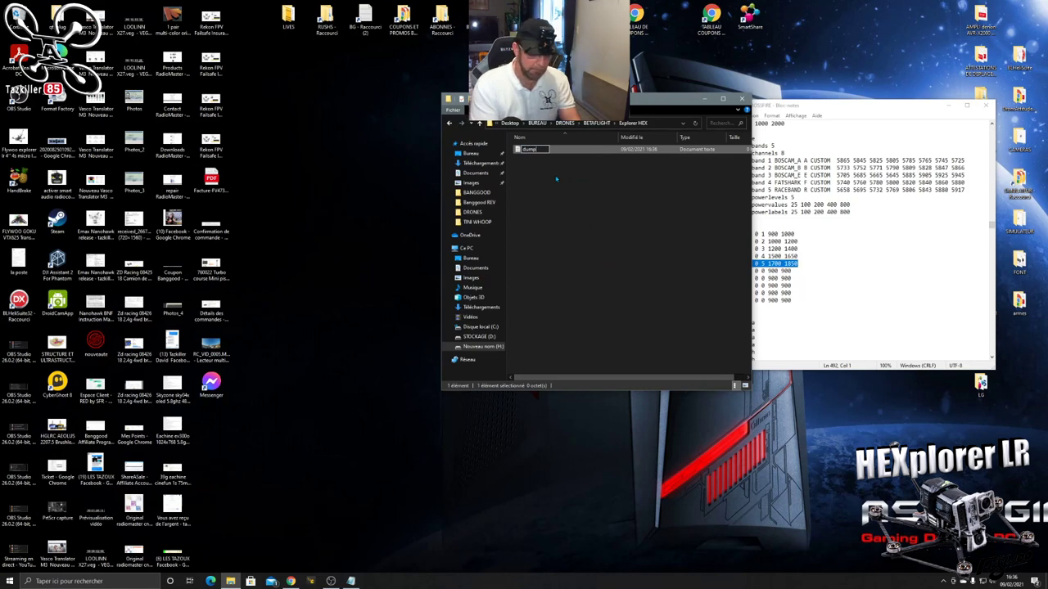
{"action": "key", "text": "Return"}
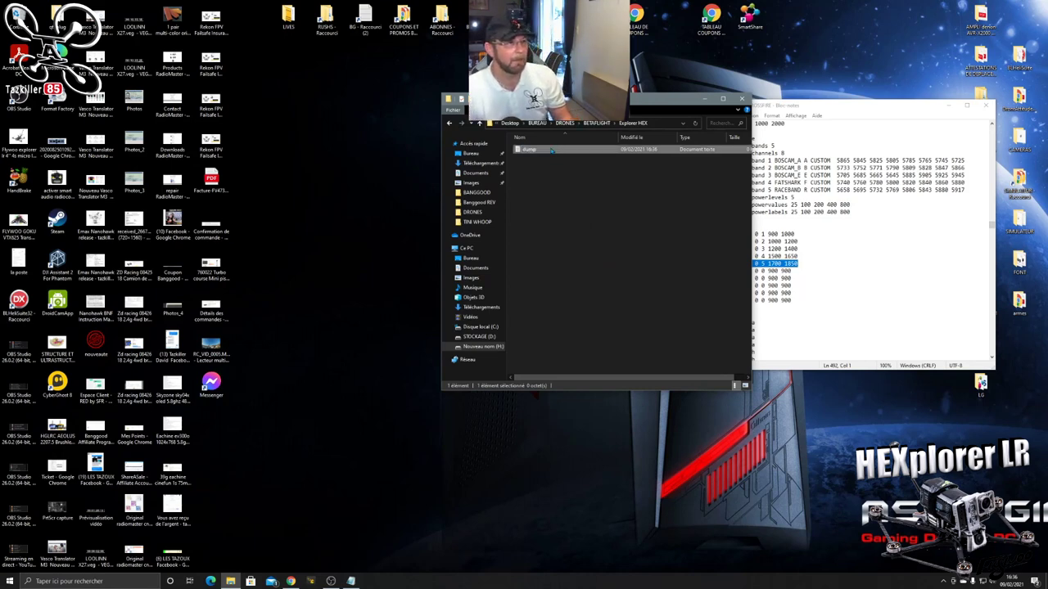
- Paste the copied CLI dump into the dump text file, save it on closing, and close the folder window
{"action": "double_click", "coordinate": [551, 150]}
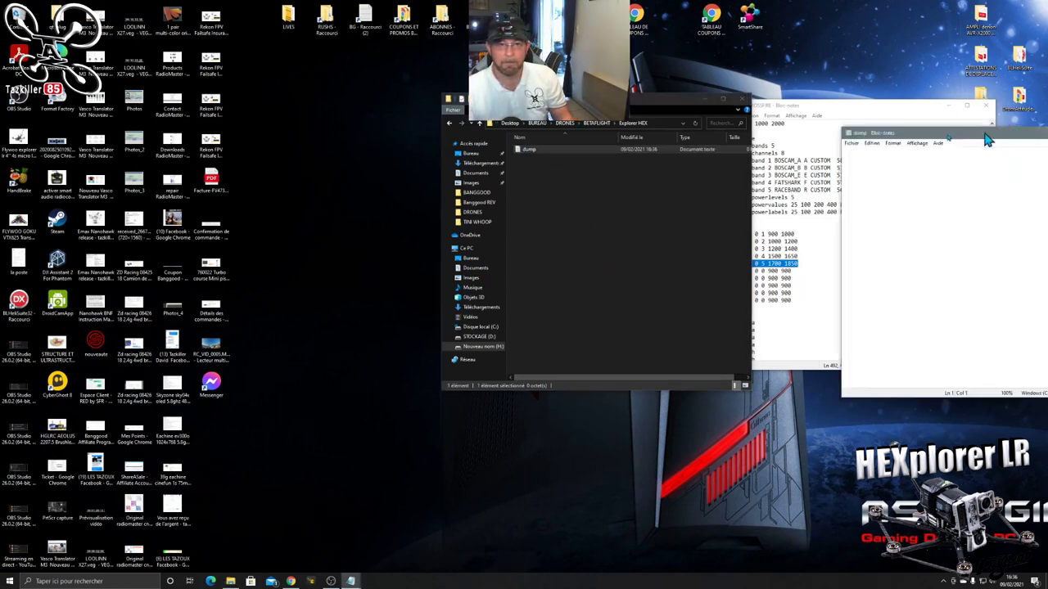
{"action": "key", "text": "ctrl+v"}
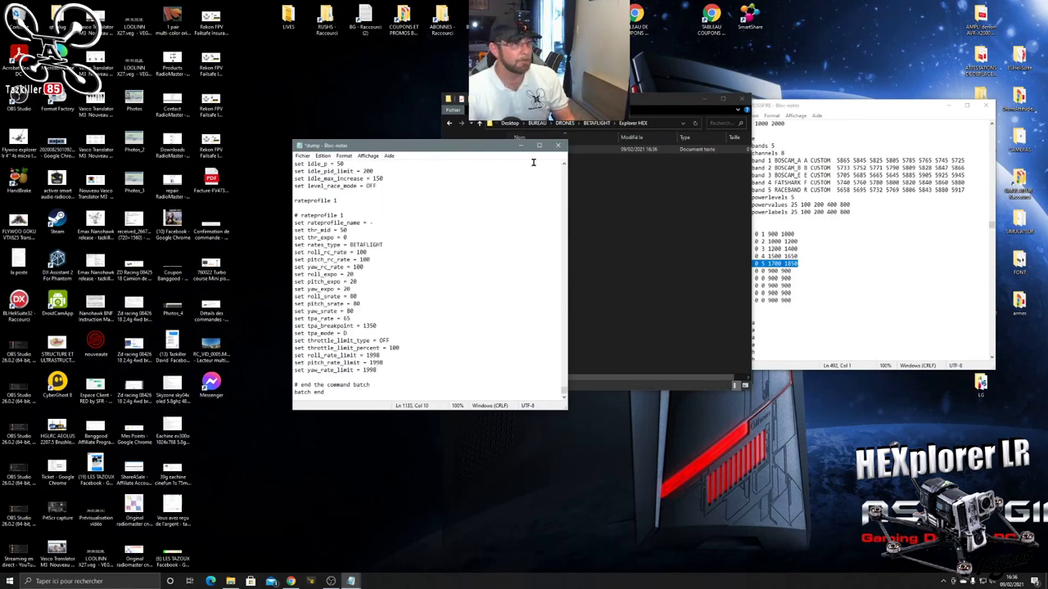
{"action": "left_click", "coordinate": [558, 144]}
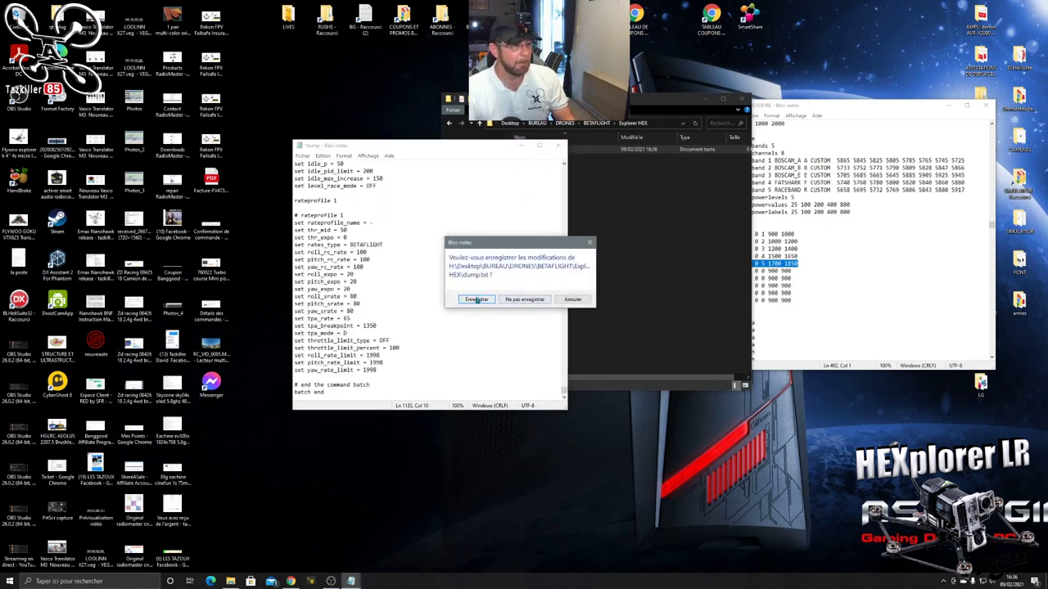
{"action": "left_click", "coordinate": [477, 299]}
{"action": "left_click", "coordinate": [741, 99]}
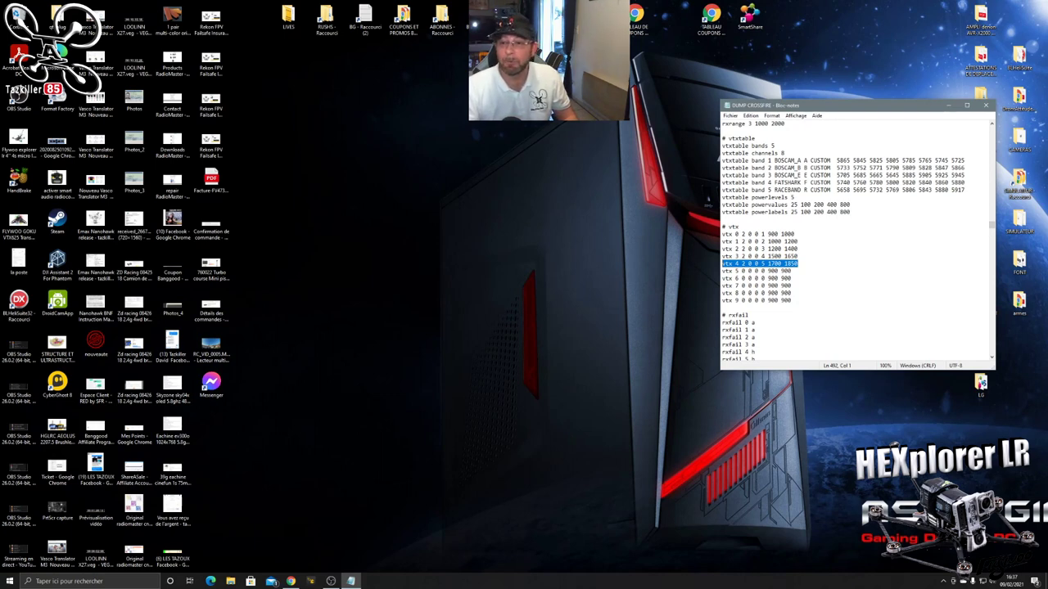
{"action": "key", "text": "alt+Tab"}
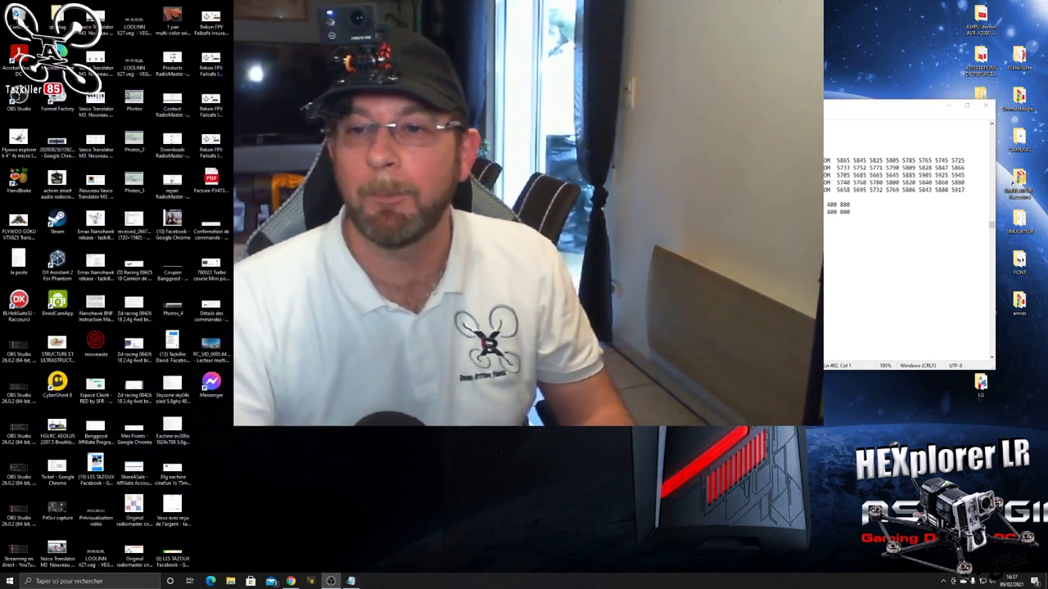